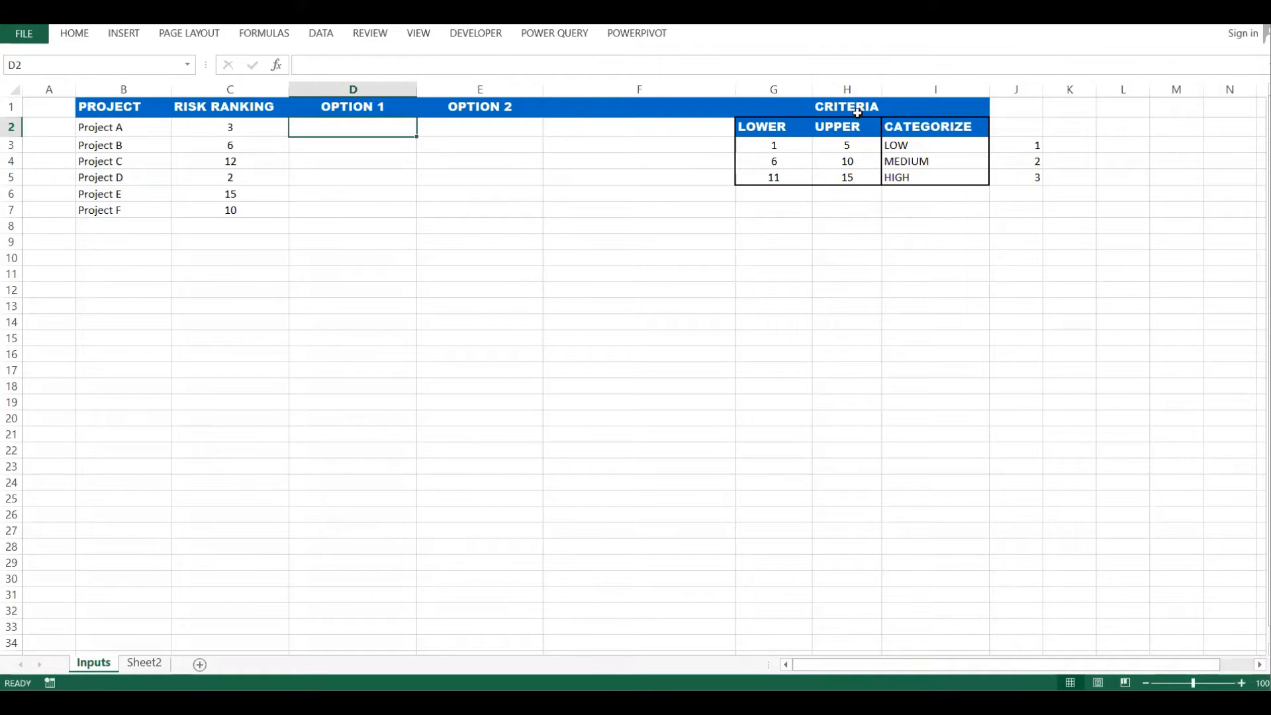
Examine the lower and upper limits and categories in the criteria table against the risk rankings of the first projects
click(772, 145)
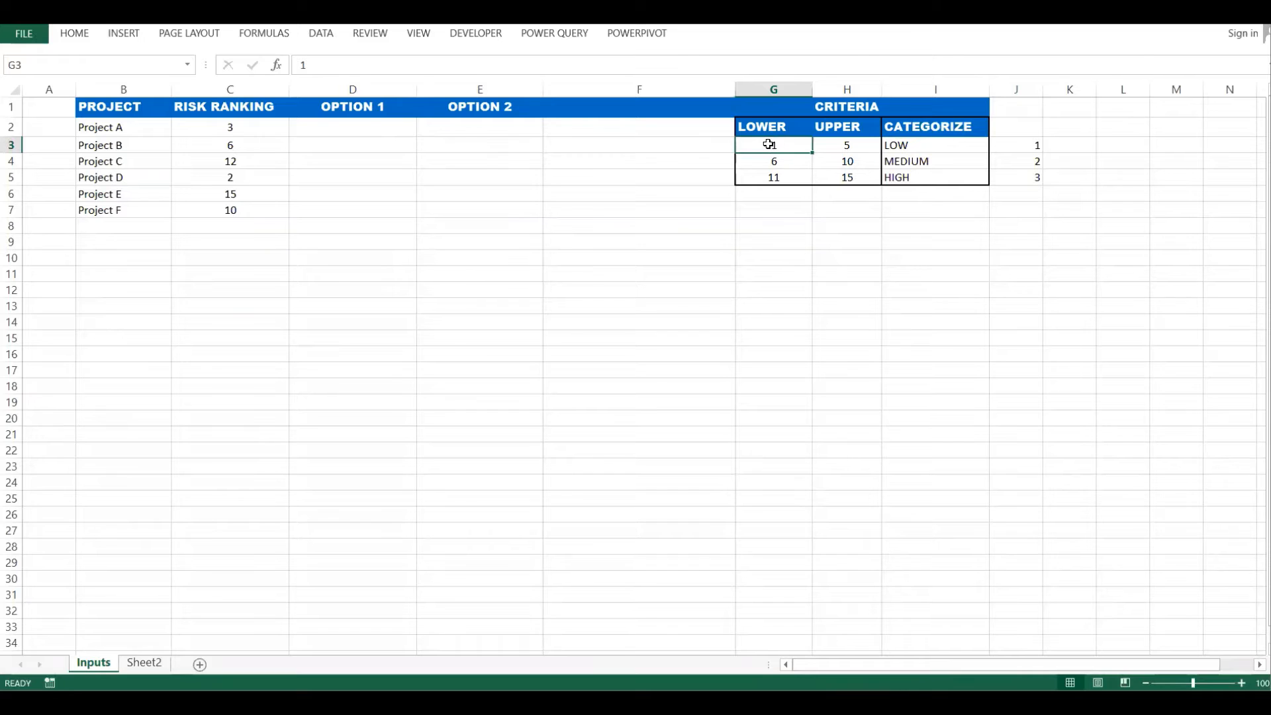
click(859, 148)
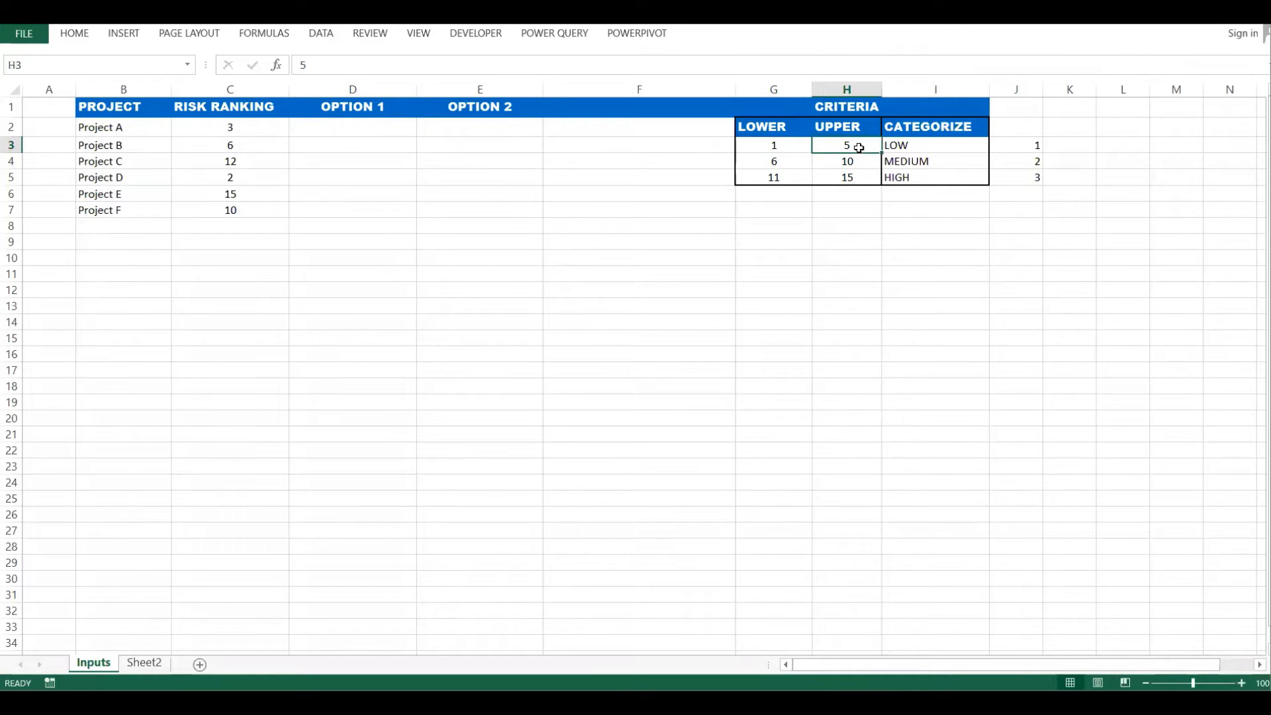
click(799, 150)
drag(115, 132, 207, 212)
click(96, 141)
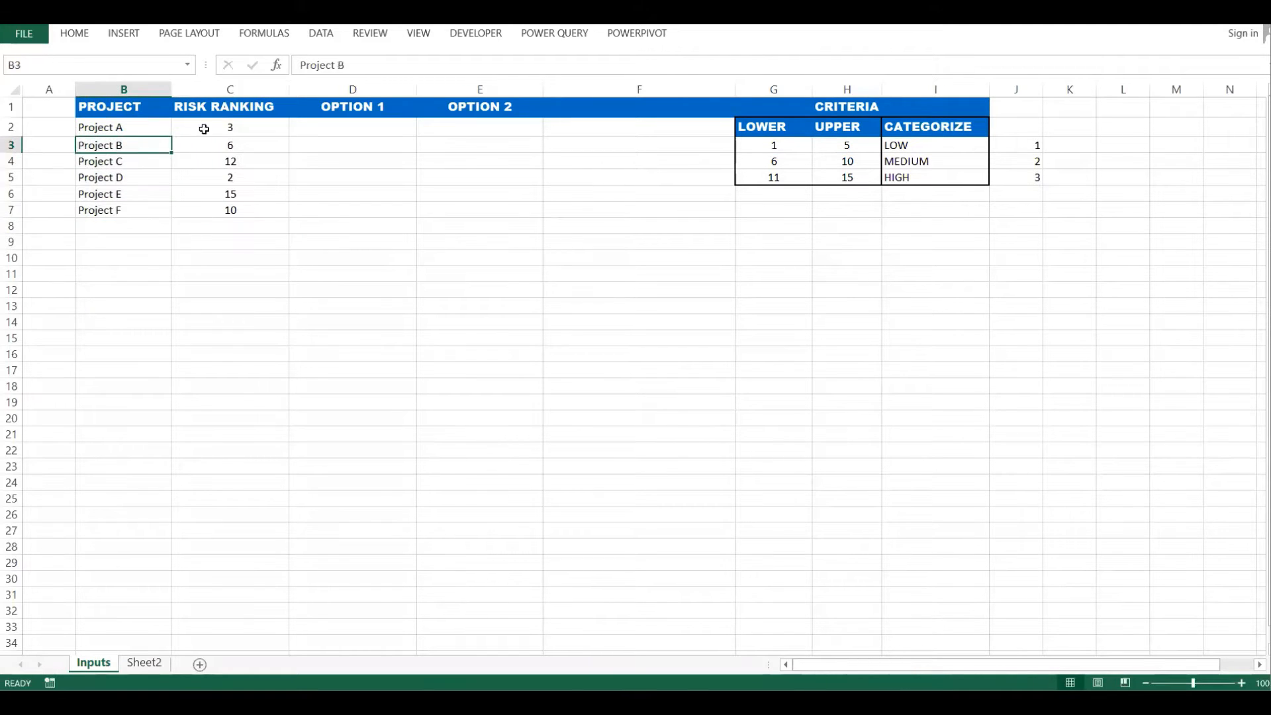
click(223, 127)
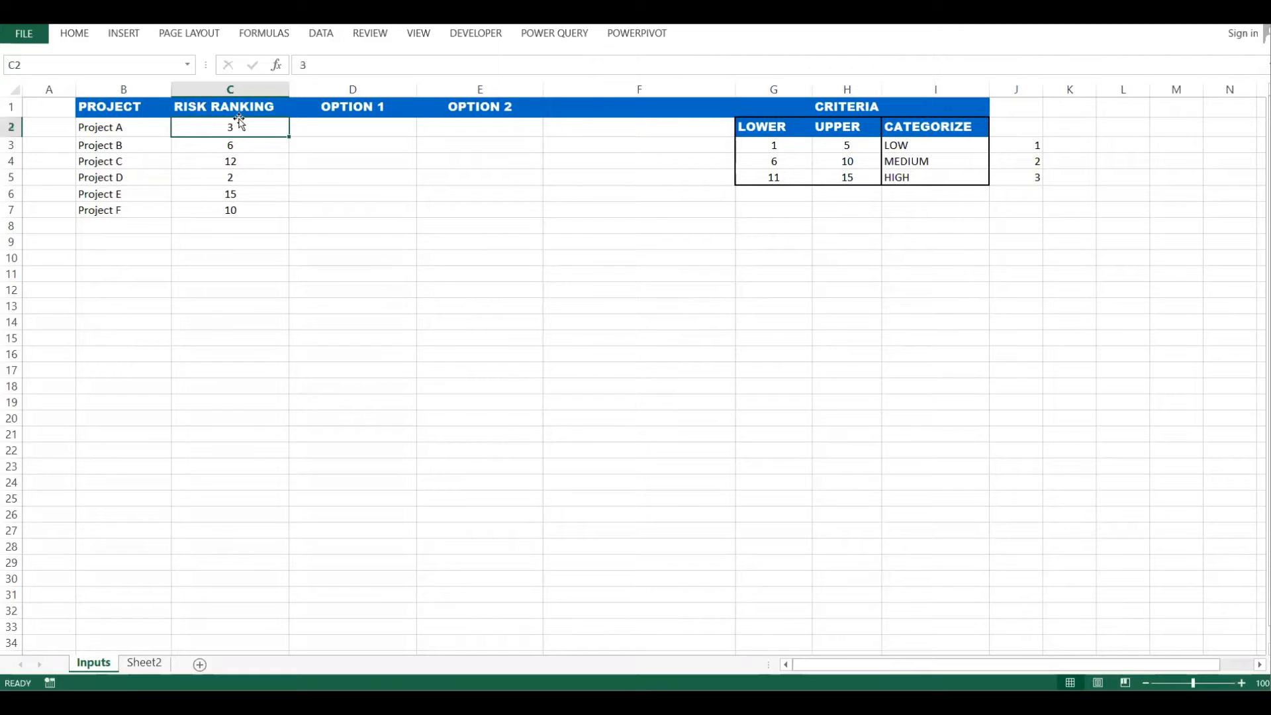
click(776, 148)
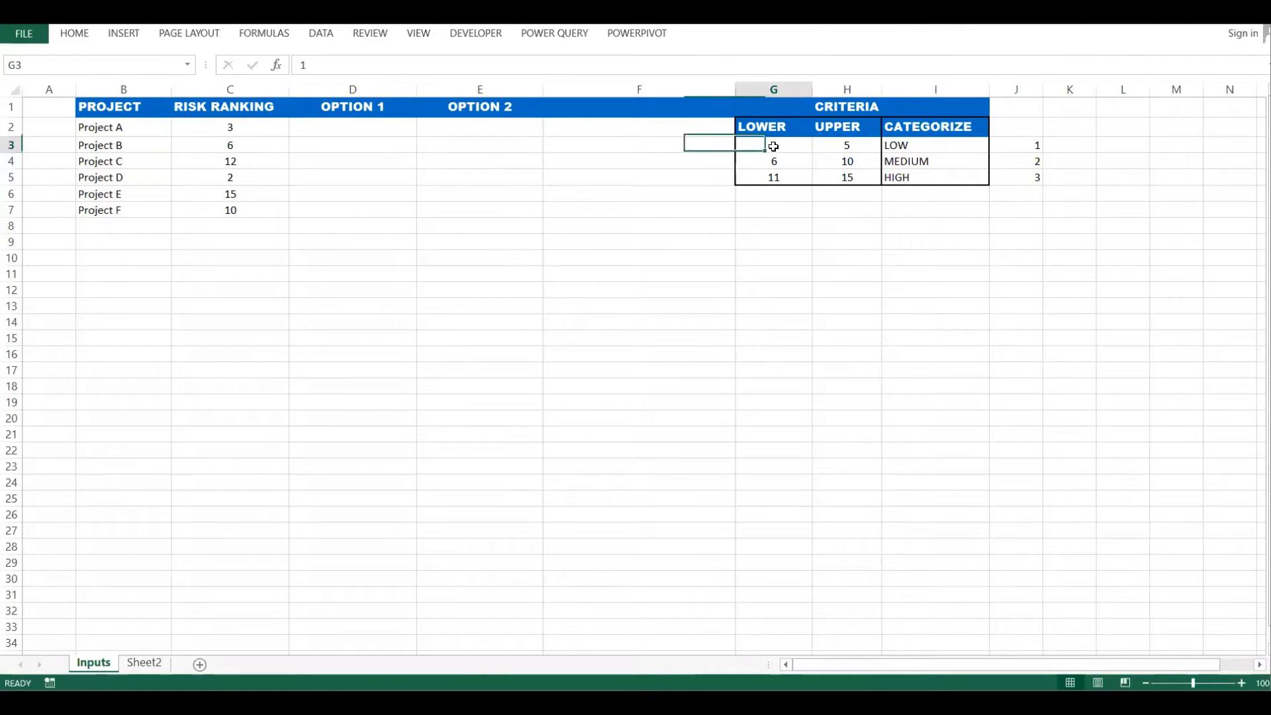
click(854, 145)
click(913, 153)
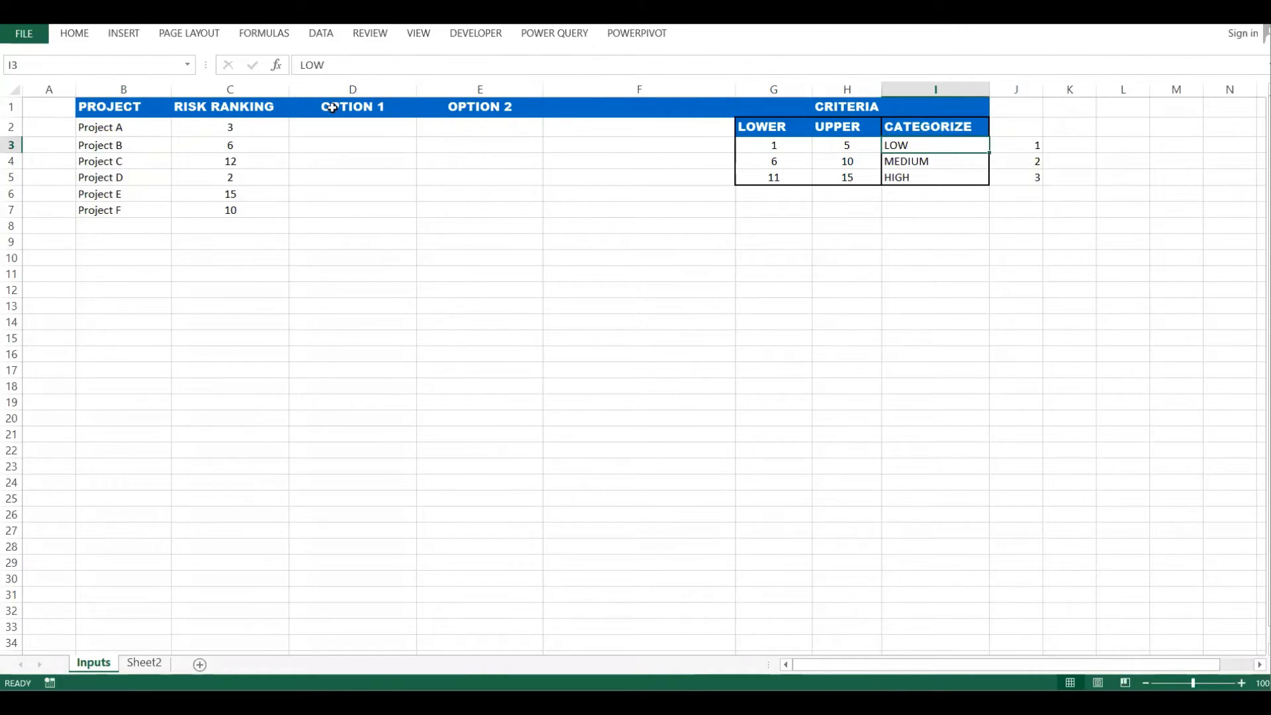
click(218, 147)
click(768, 162)
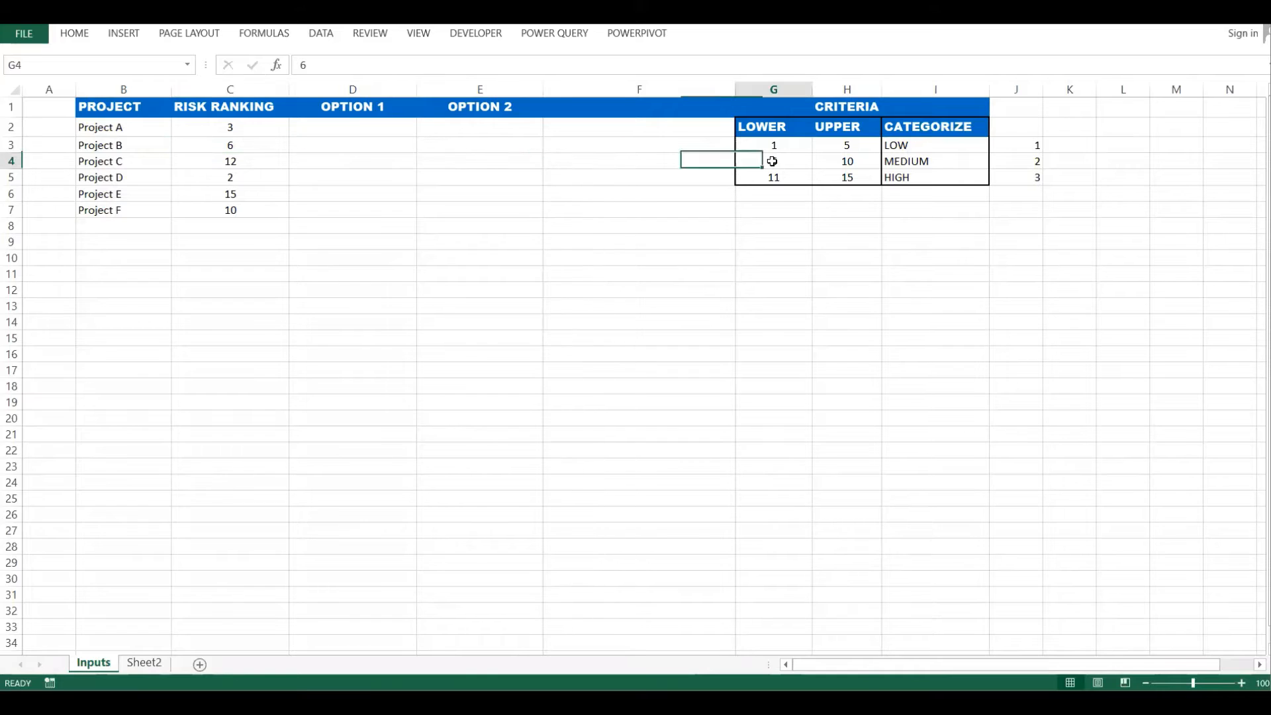
click(862, 163)
click(940, 164)
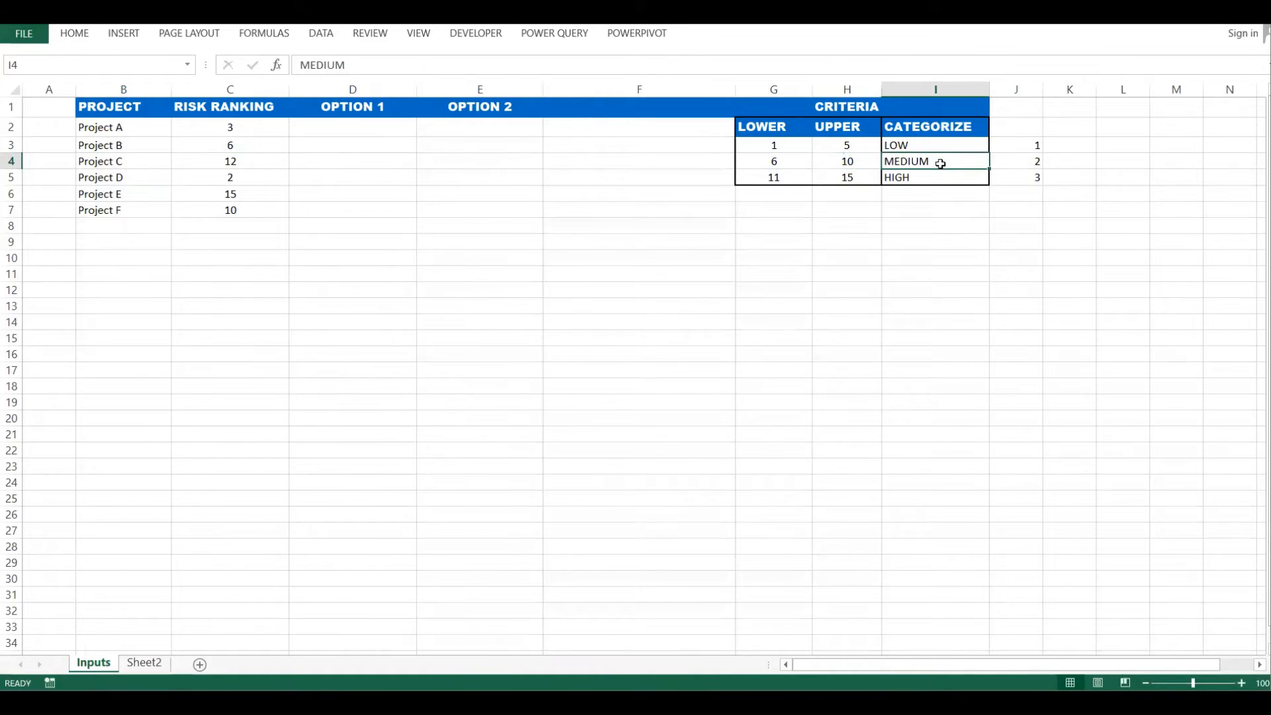
click(764, 179)
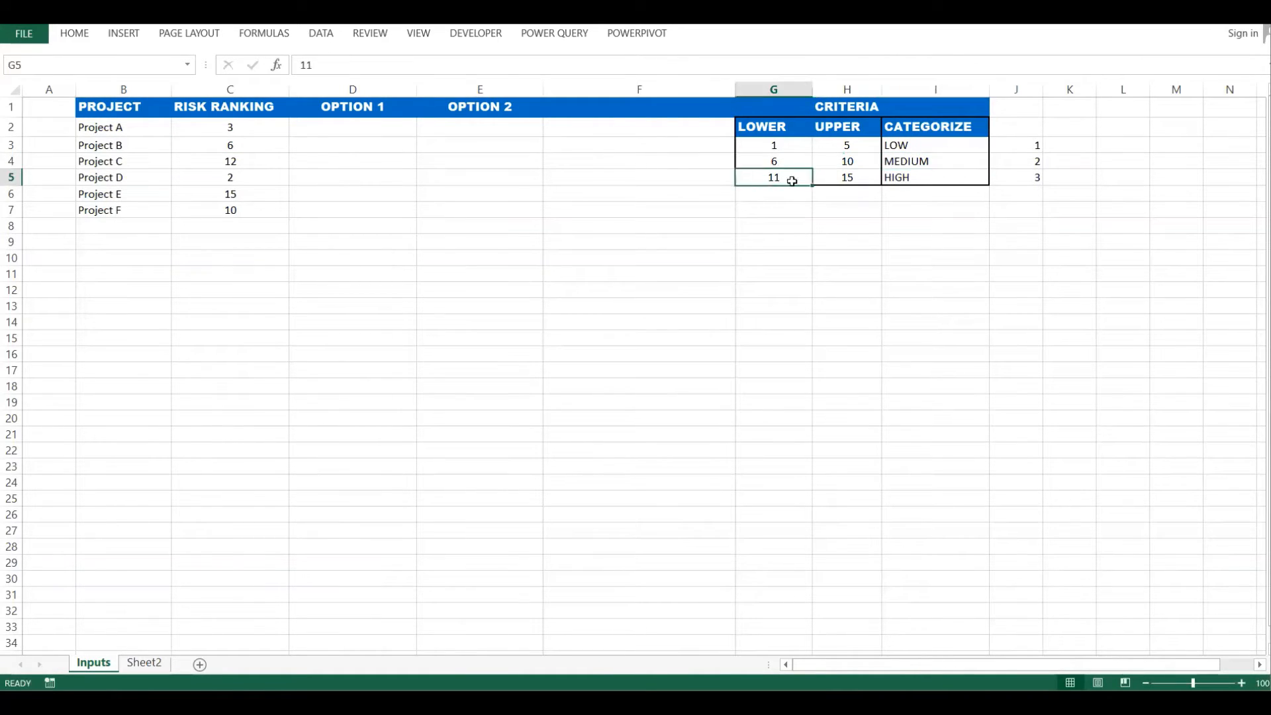
click(849, 177)
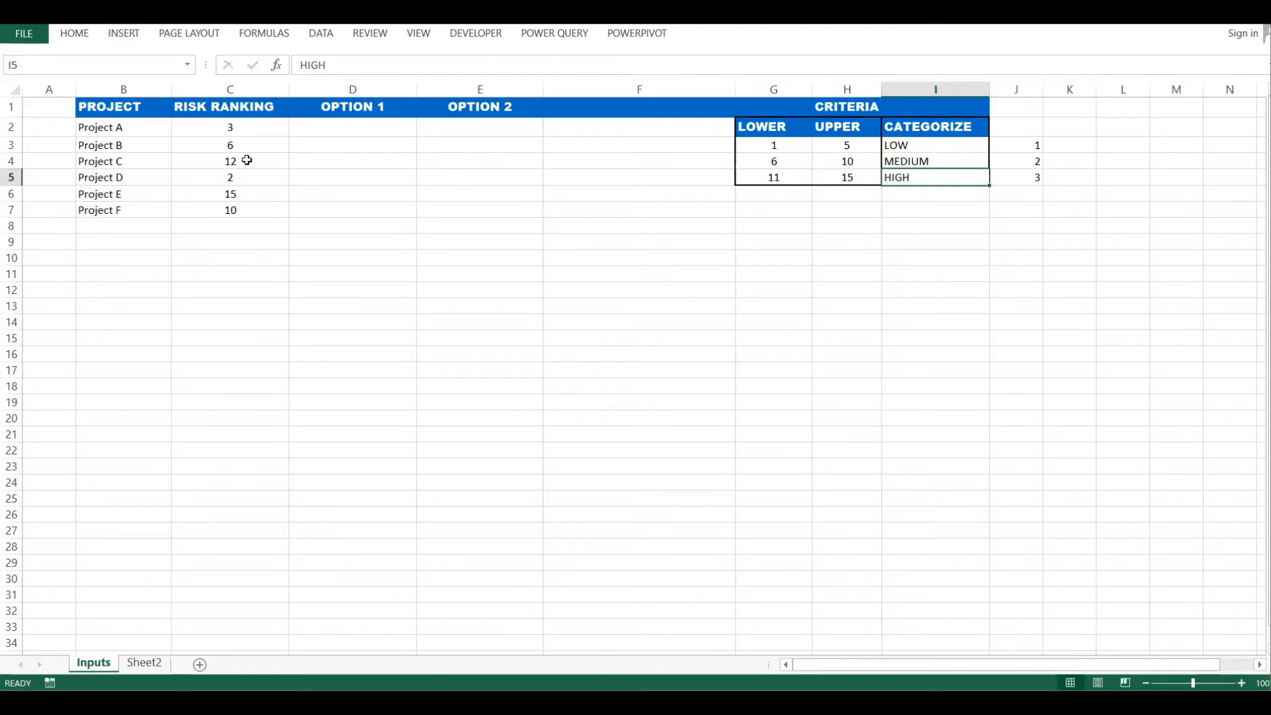
Look over the project list, its risk rankings and the empty Option 1 and Option 2 columns beside them
drag(116, 131, 105, 211)
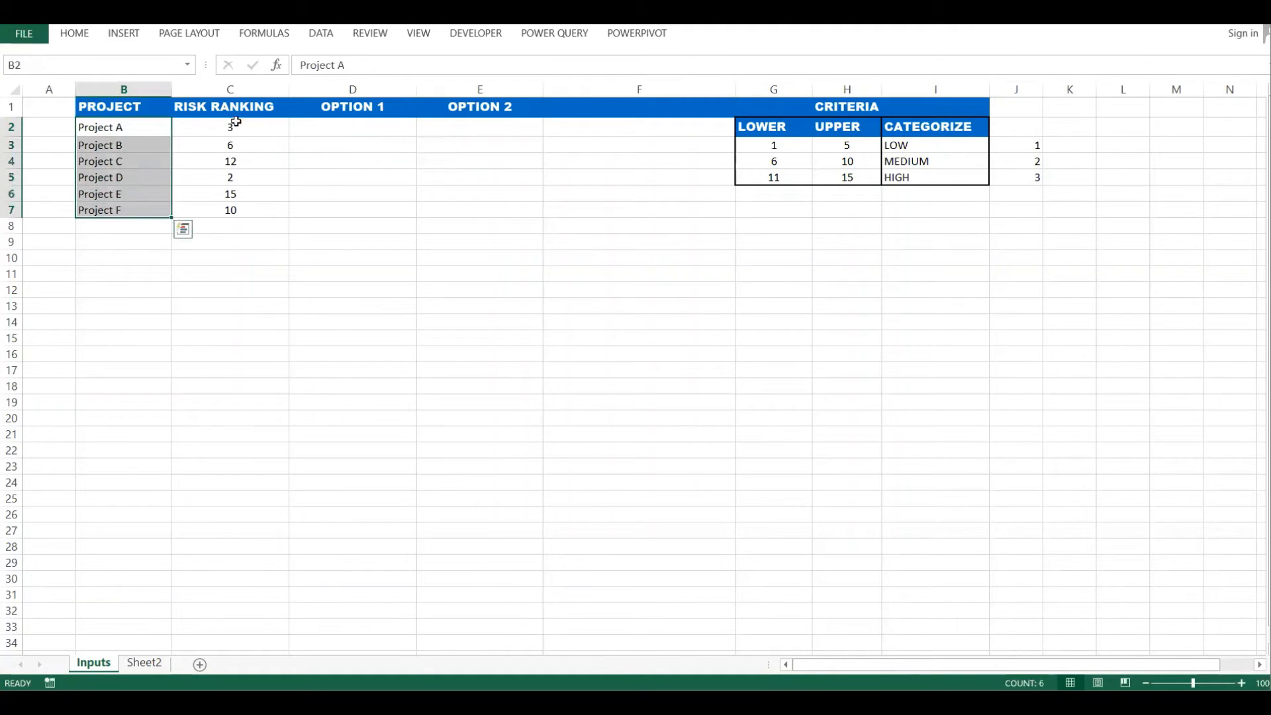
drag(237, 108, 223, 212)
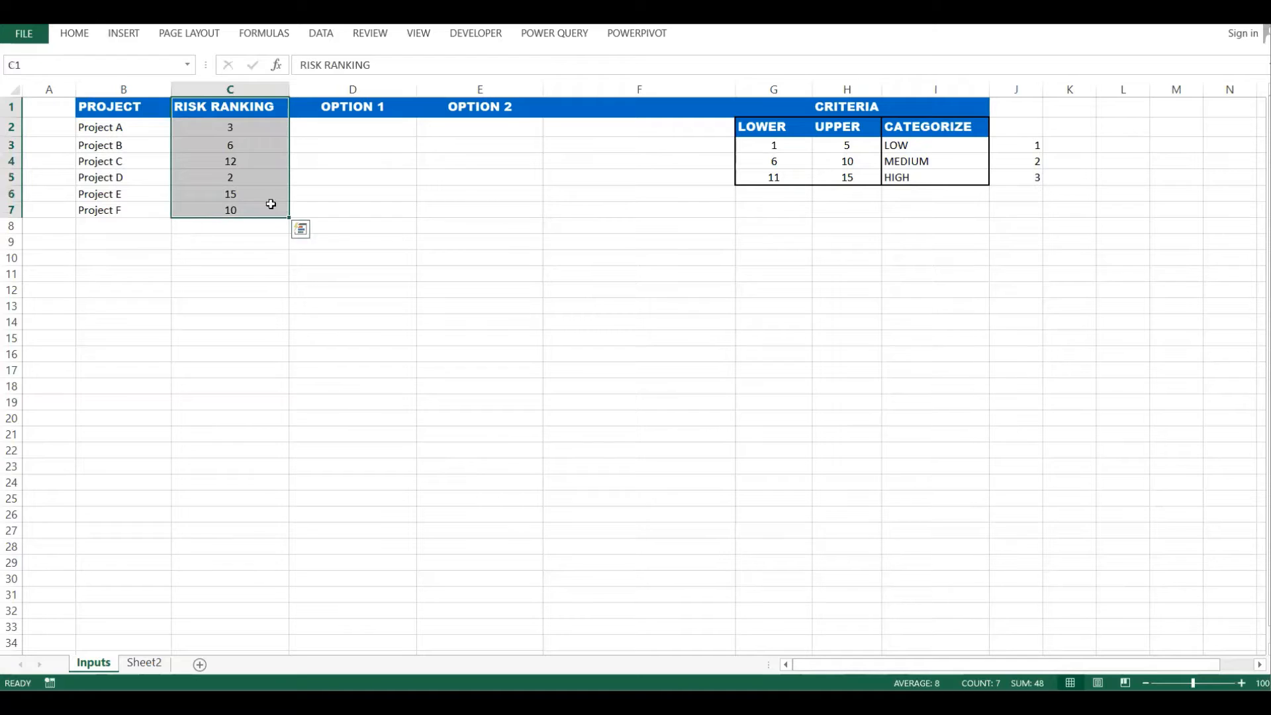
click(351, 195)
click(257, 122)
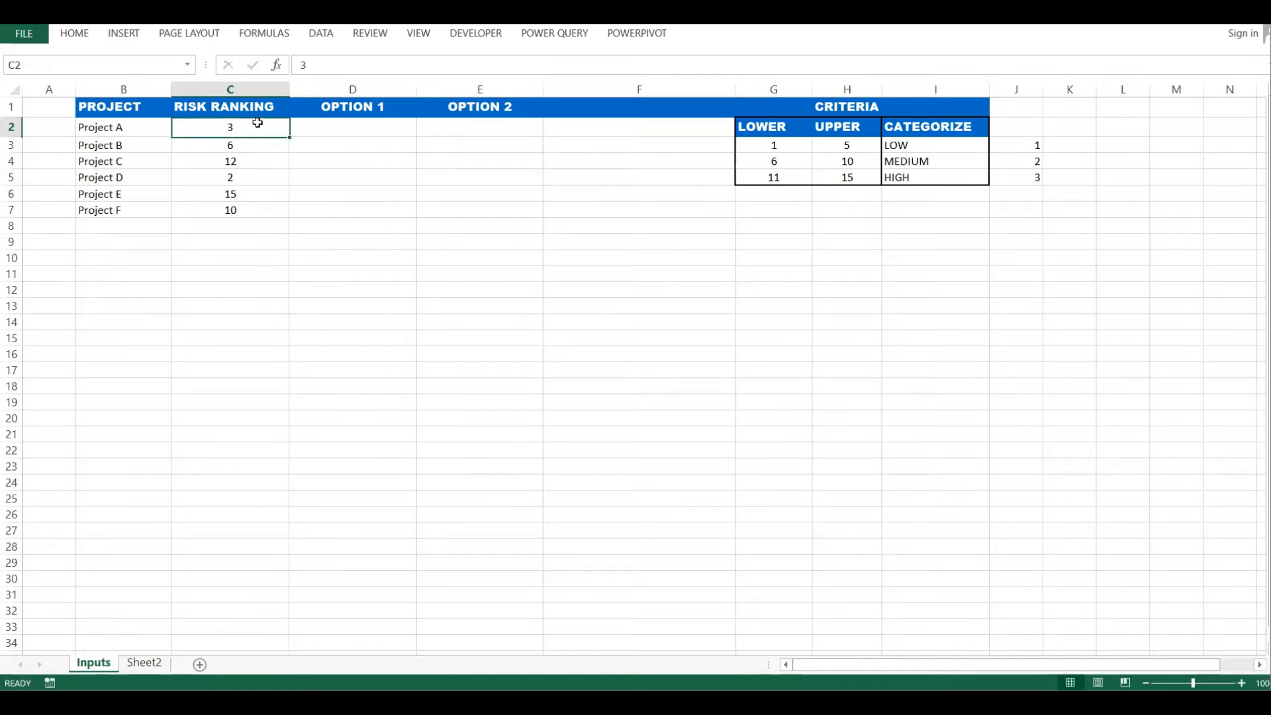
click(358, 123)
click(477, 142)
click(355, 206)
click(227, 126)
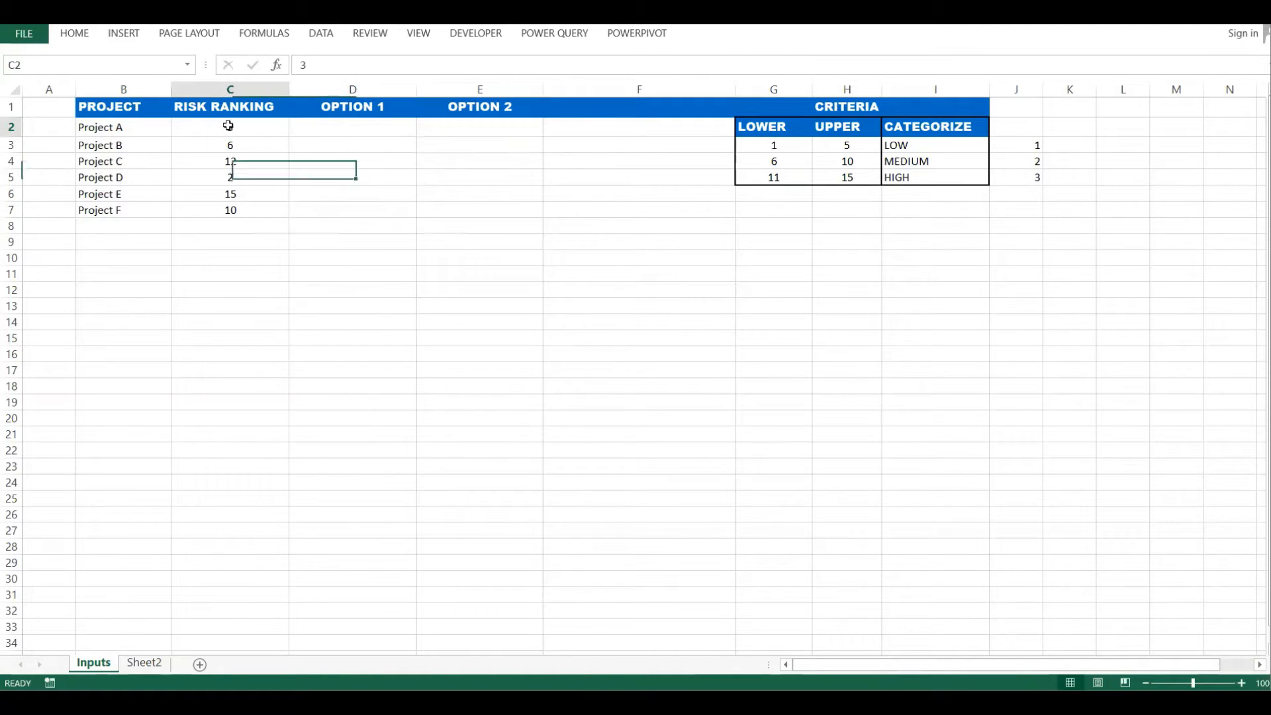
click(344, 125)
click(256, 141)
click(357, 145)
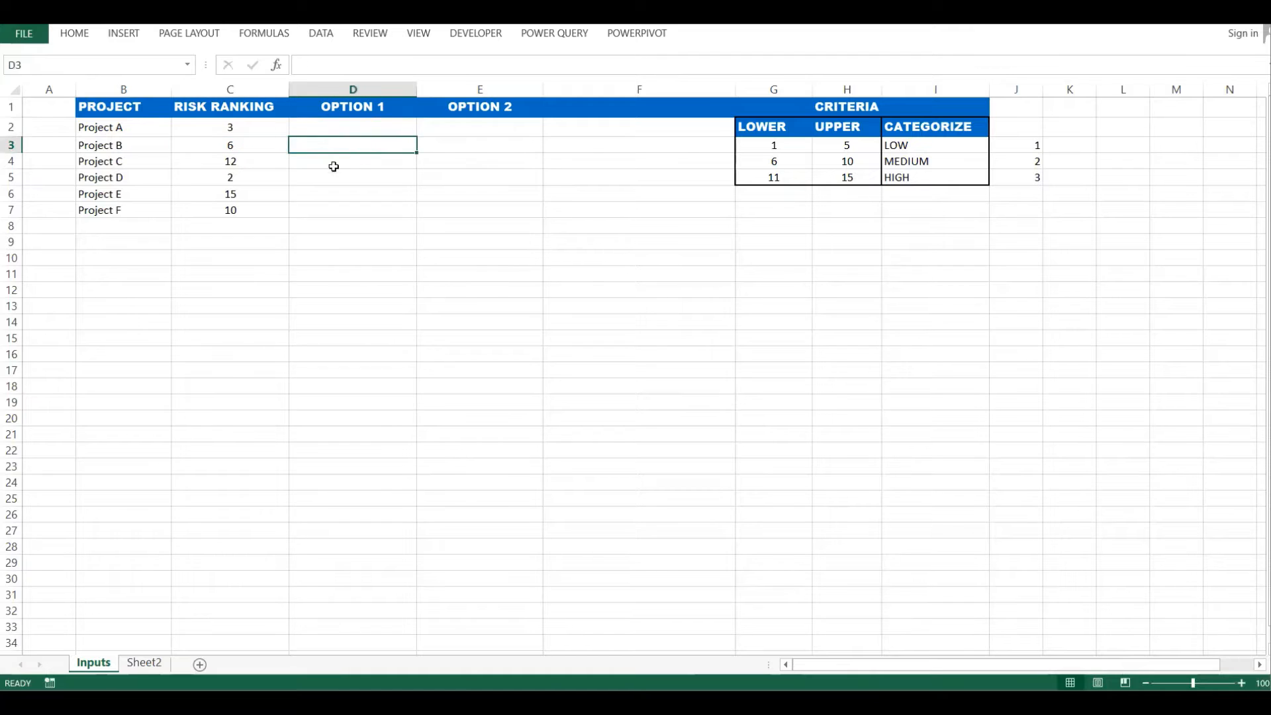
click(334, 173)
drag(346, 126, 337, 212)
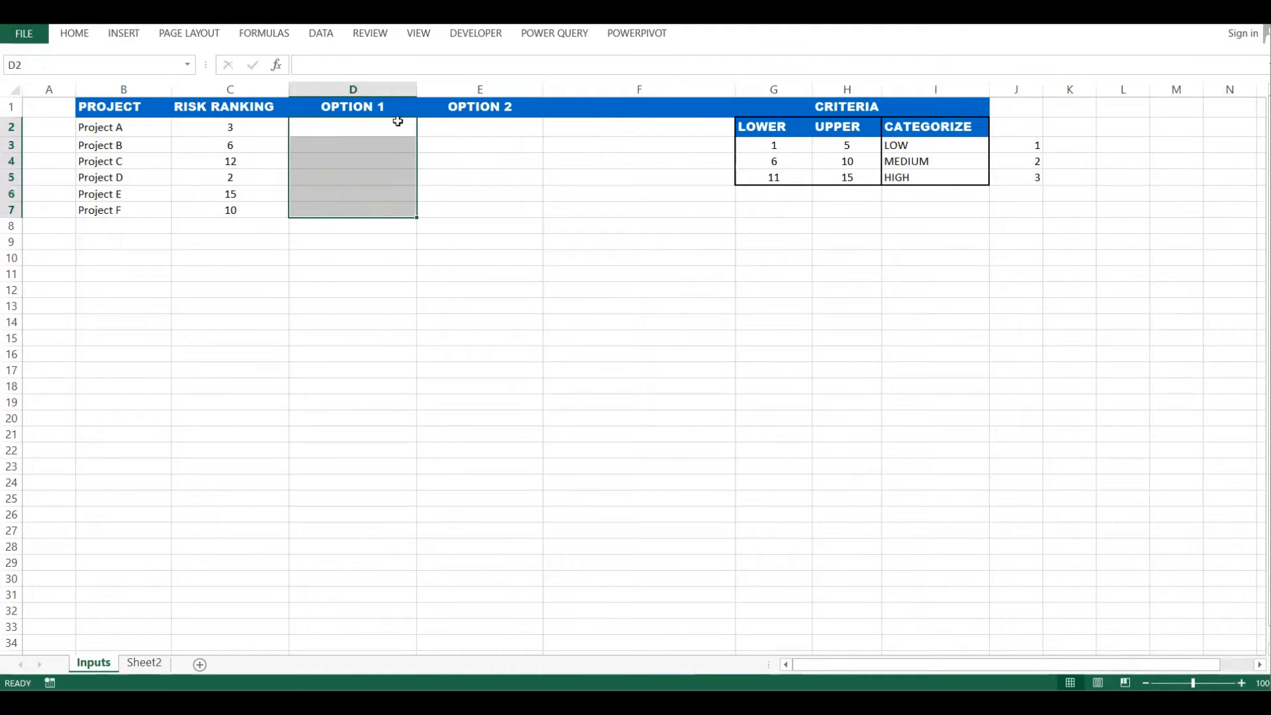
drag(373, 108, 363, 225)
drag(498, 101, 483, 225)
Enter the method labels INDEX -MATCH in cell D10 and VLOOKUP in cell E10
click(371, 256)
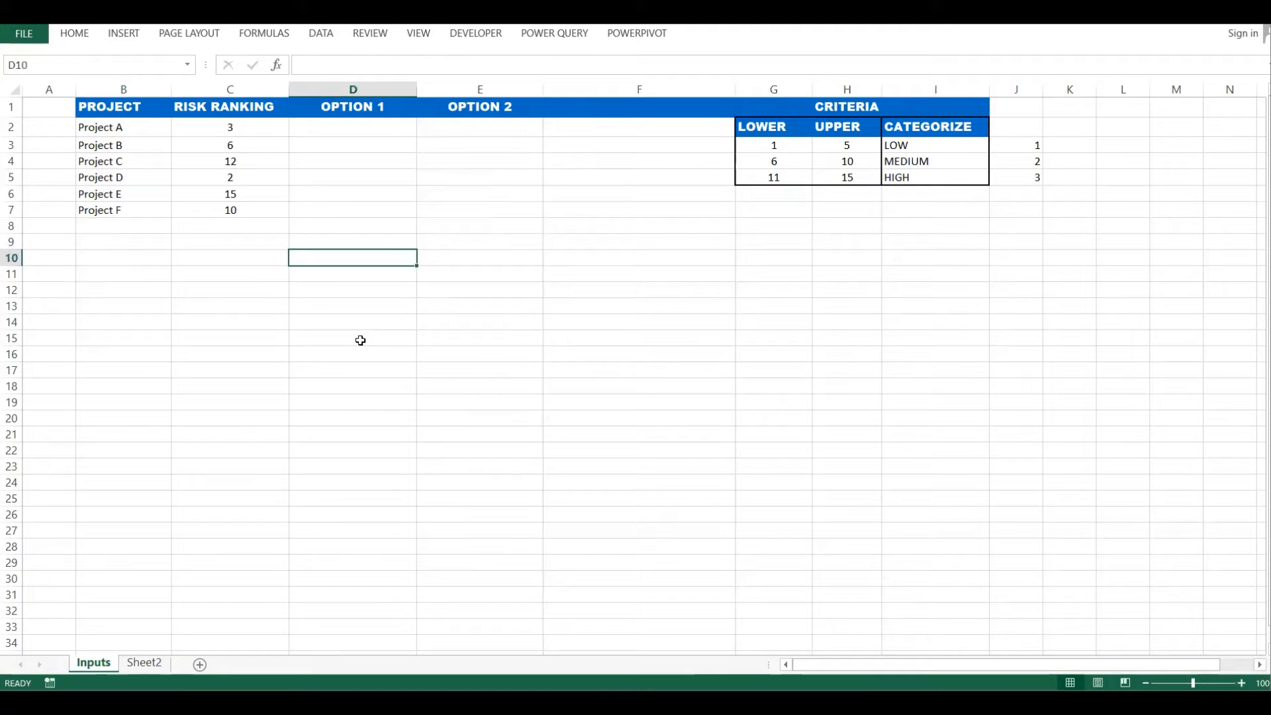
text(INDE)
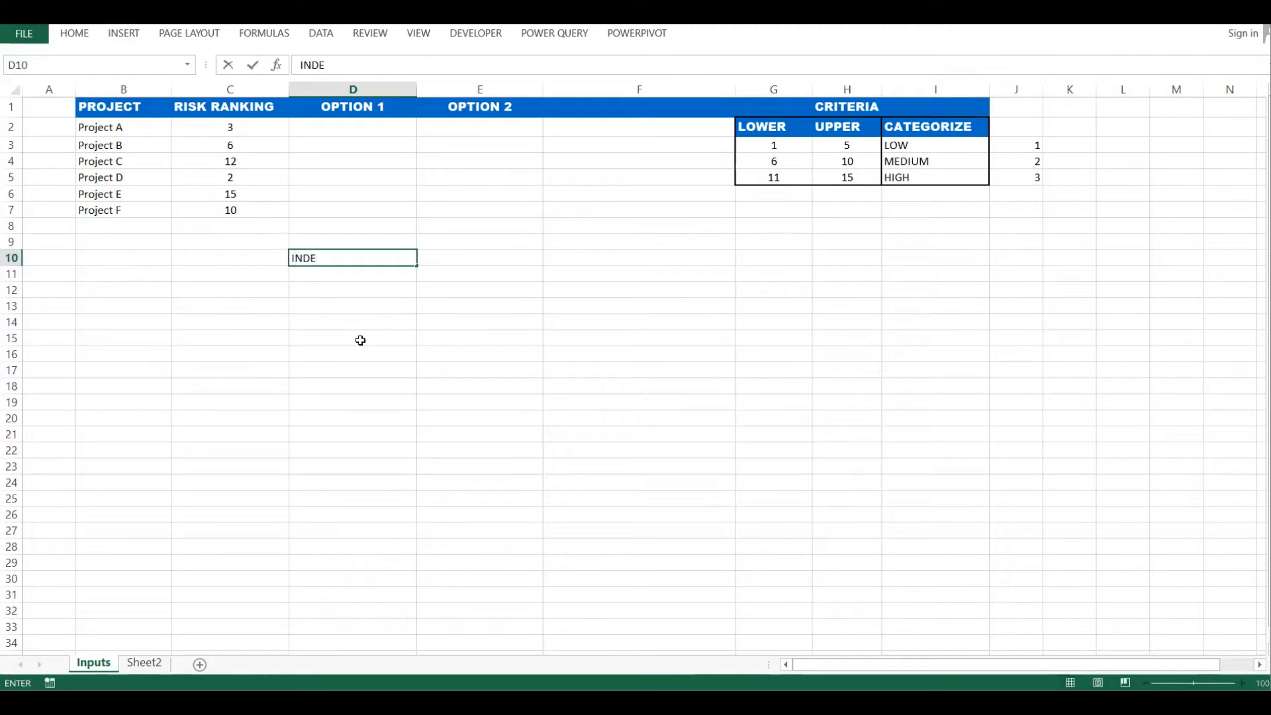
text(X -MATCH)
key(Return)
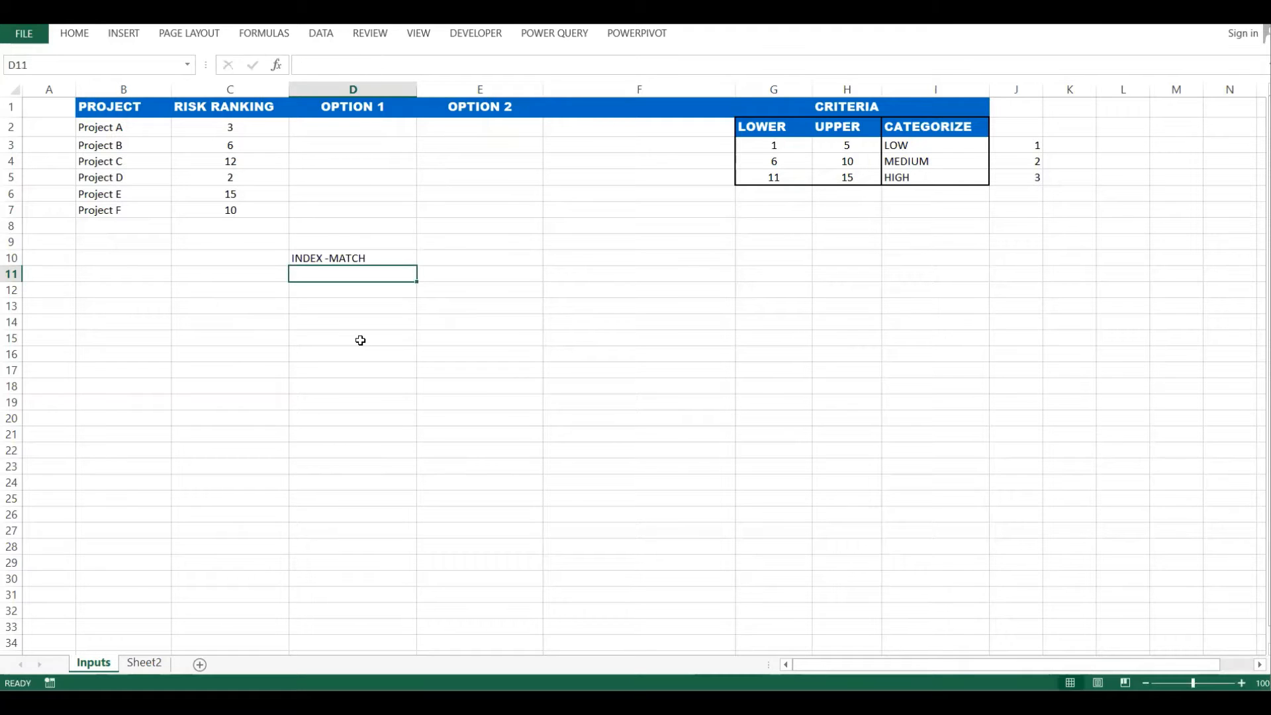
click(487, 261)
text(VLO)
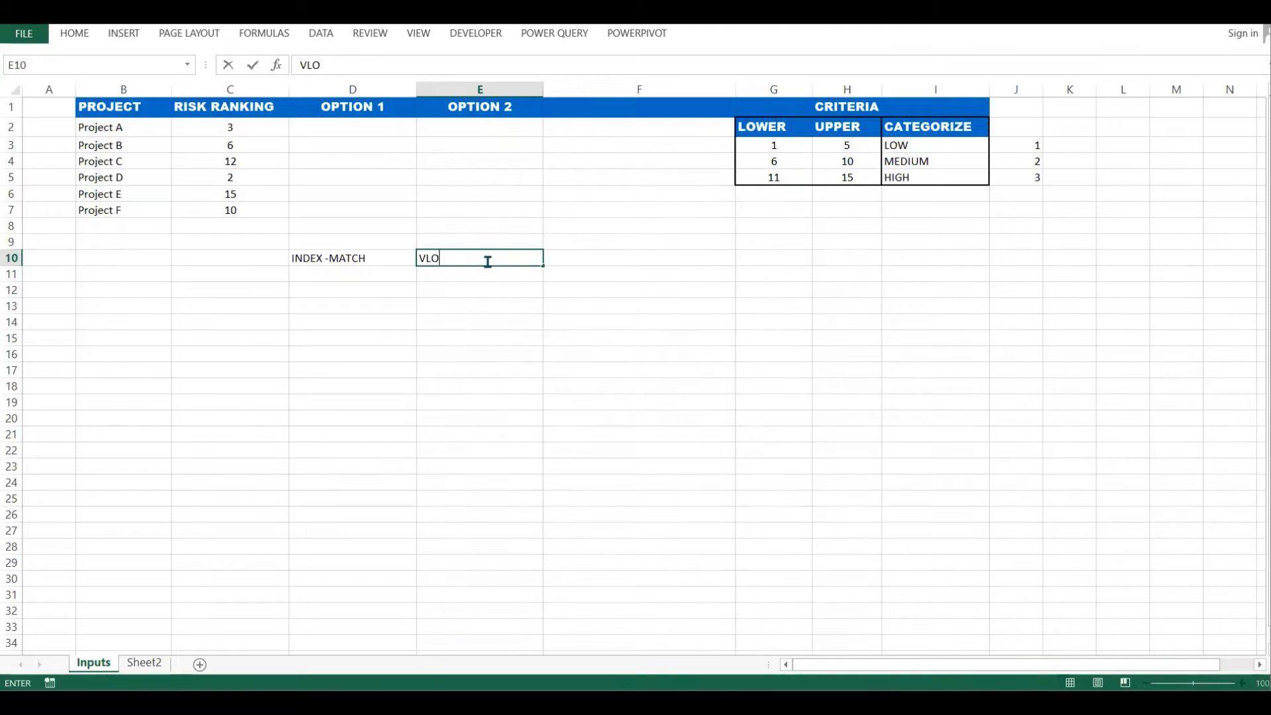
text(OKUP)
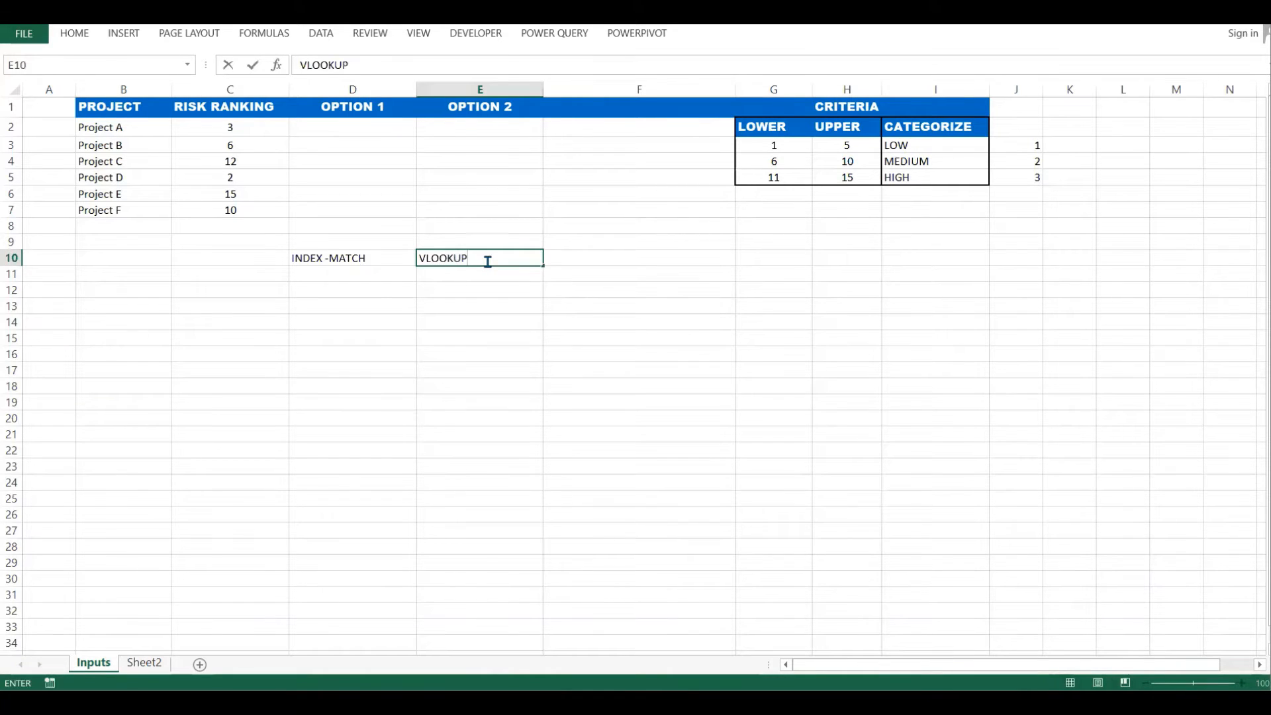
click(576, 255)
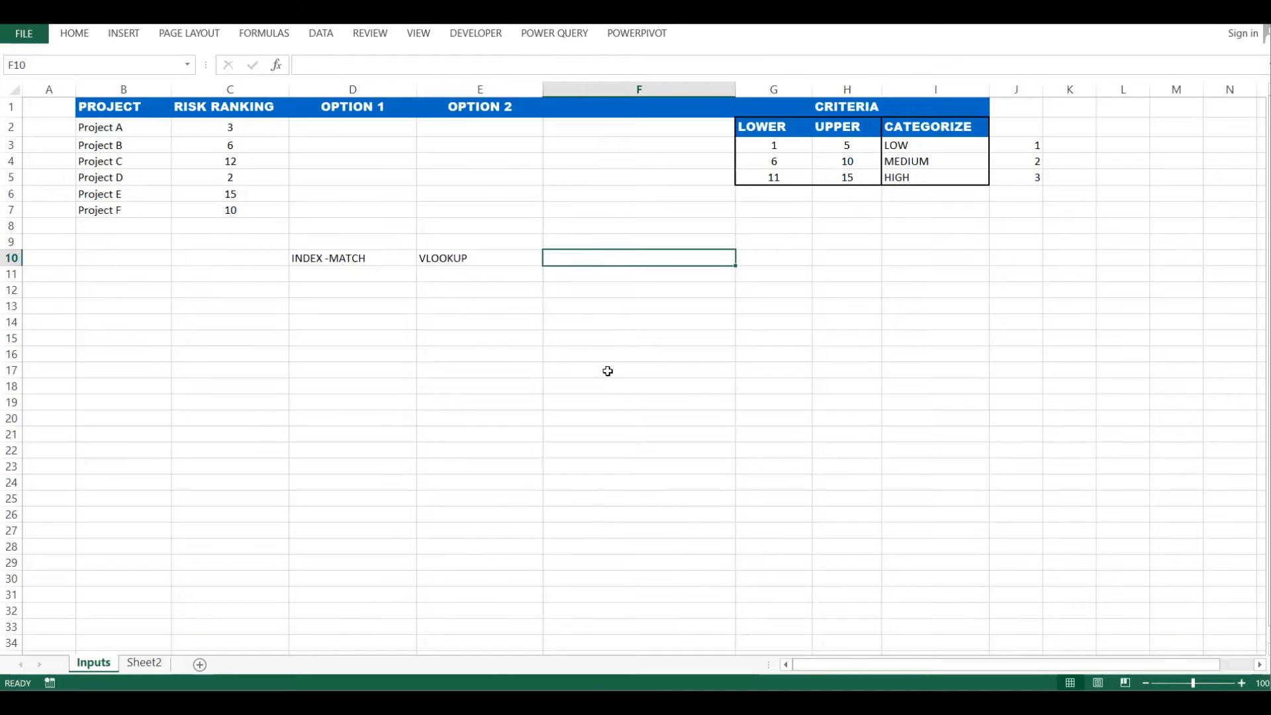
click(528, 382)
drag(361, 267, 519, 268)
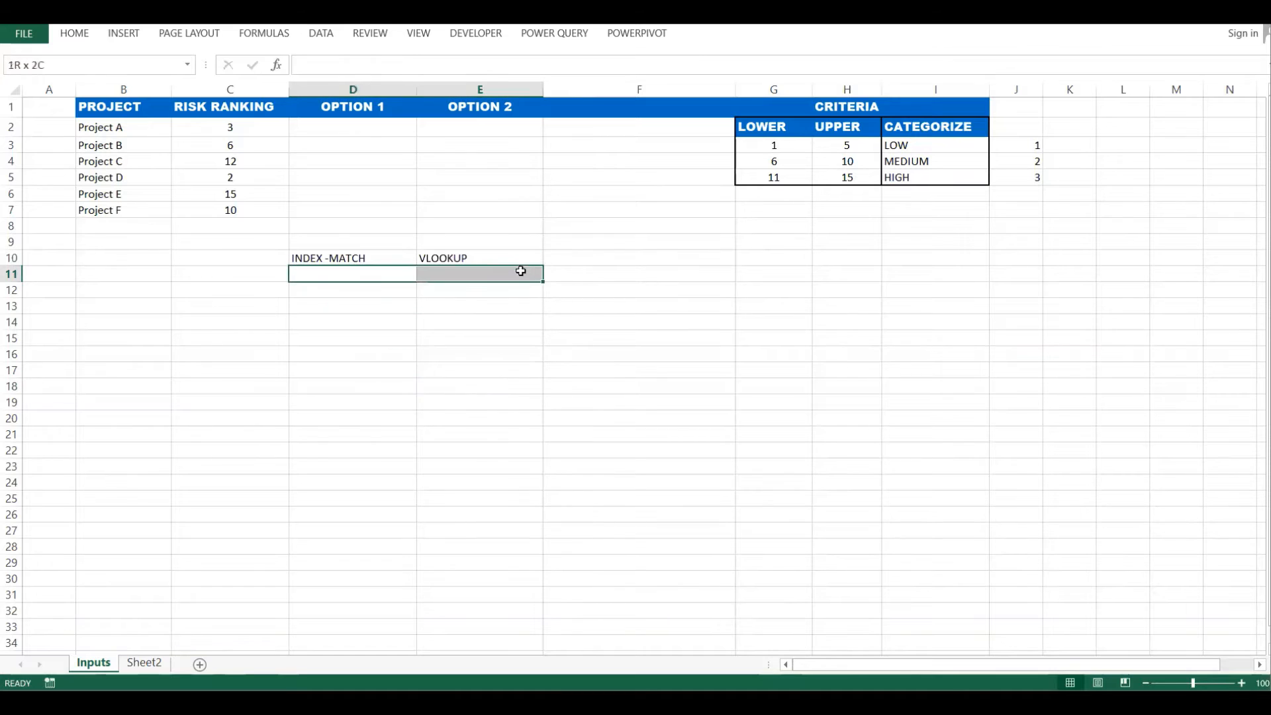
click(493, 255)
drag(350, 260, 487, 269)
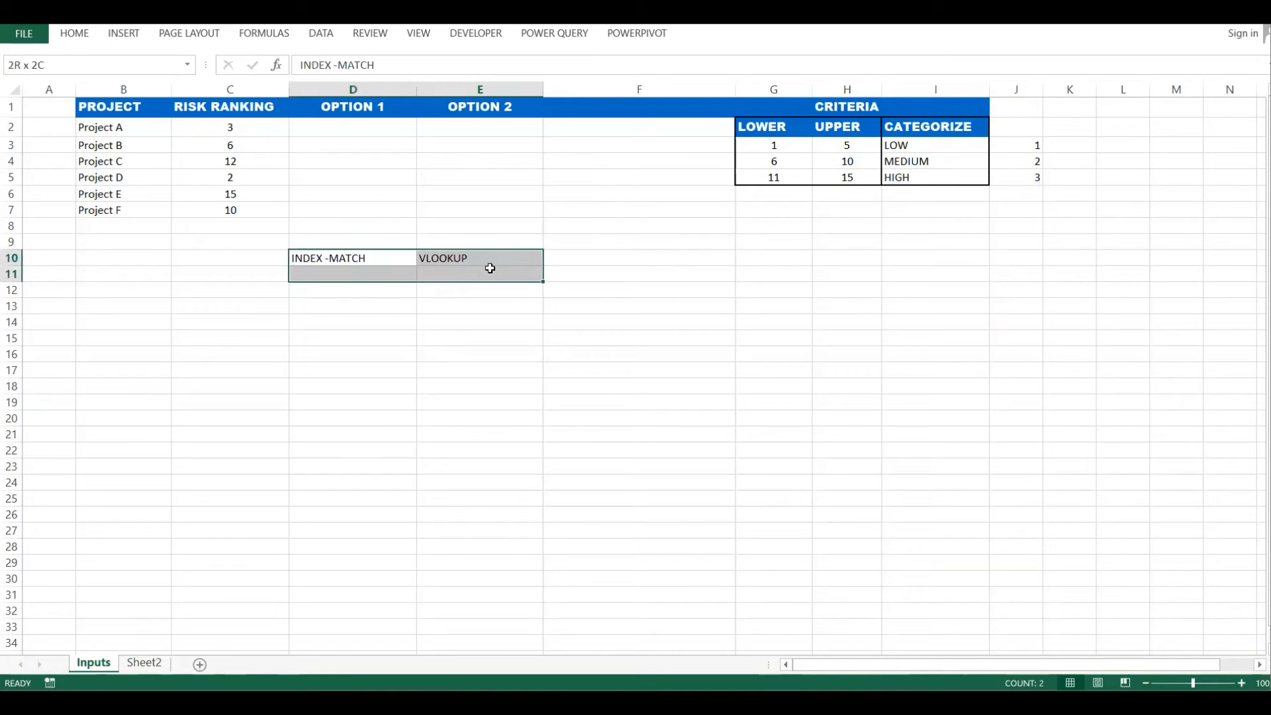
click(372, 260)
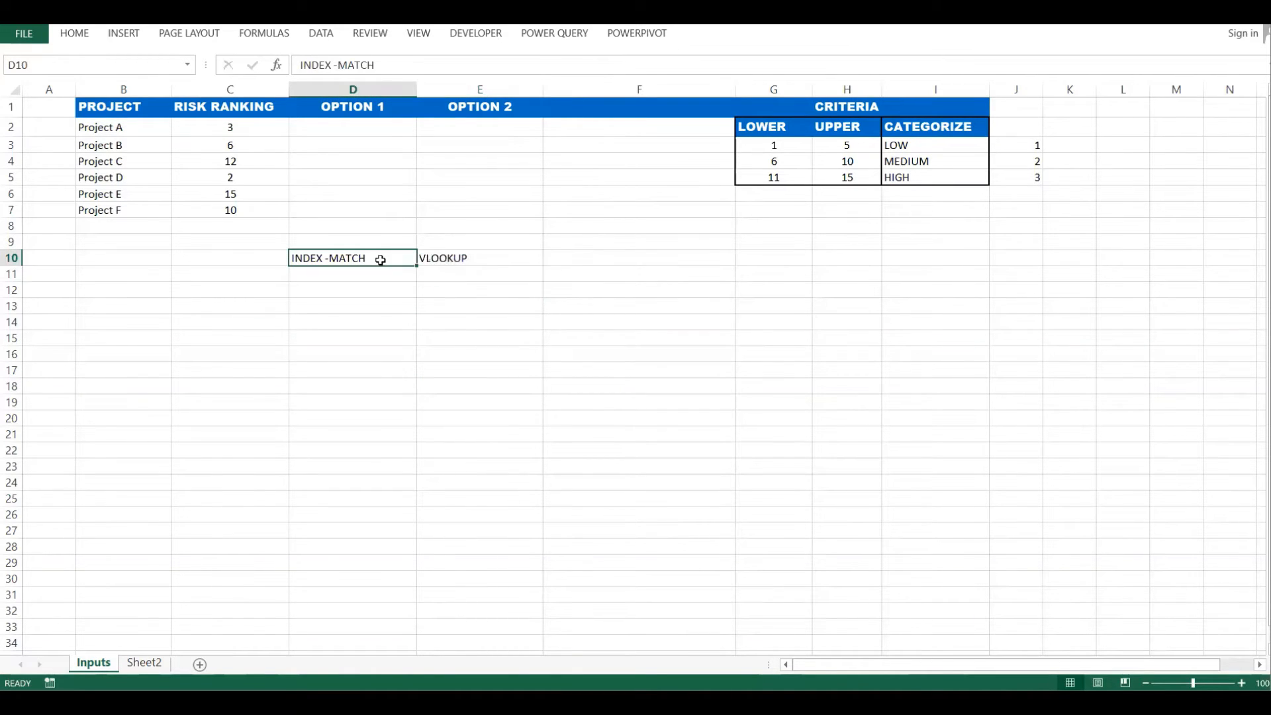
click(467, 259)
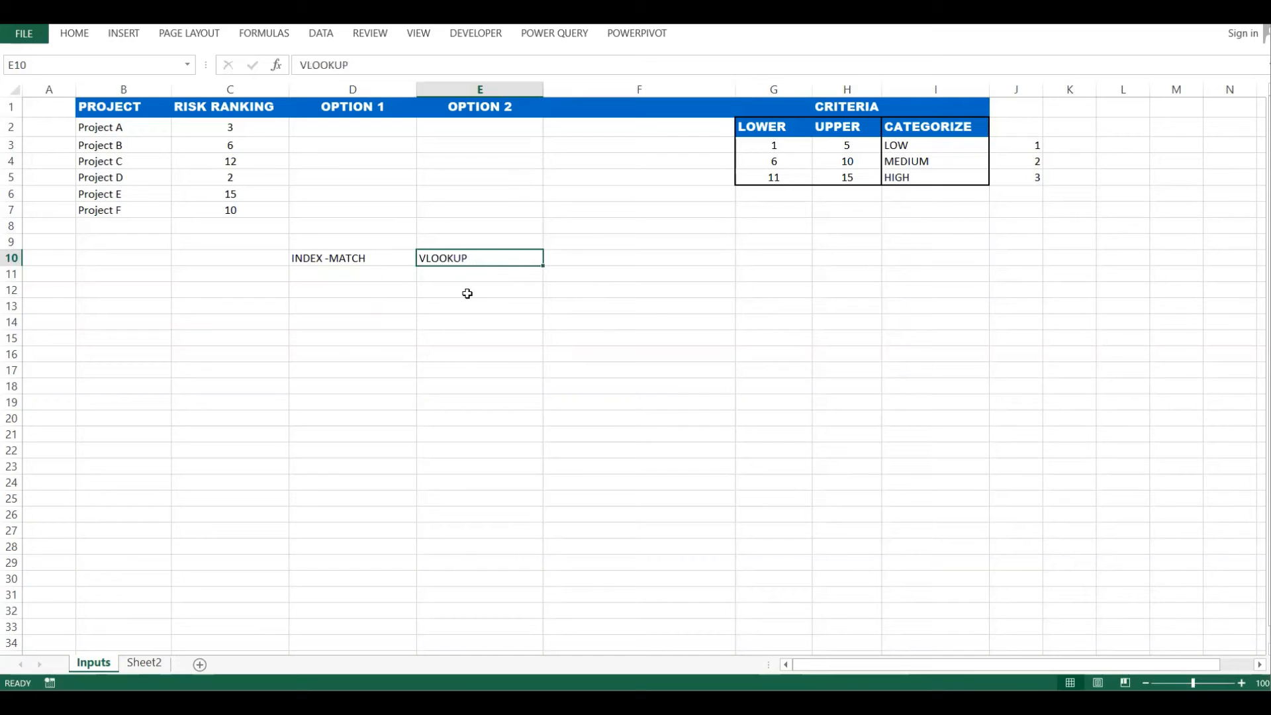
click(439, 295)
Review which risk rankings need a category in the Option 1 column according to the criteria table
click(352, 130)
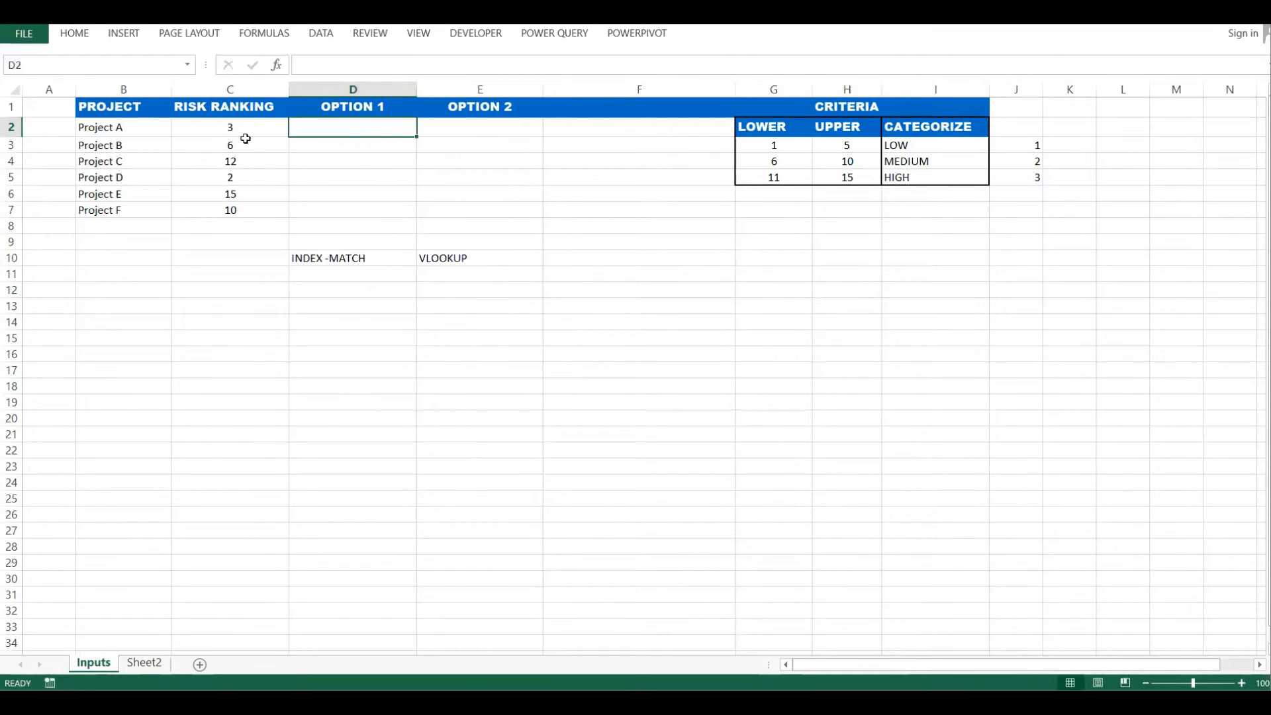
drag(222, 134, 230, 208)
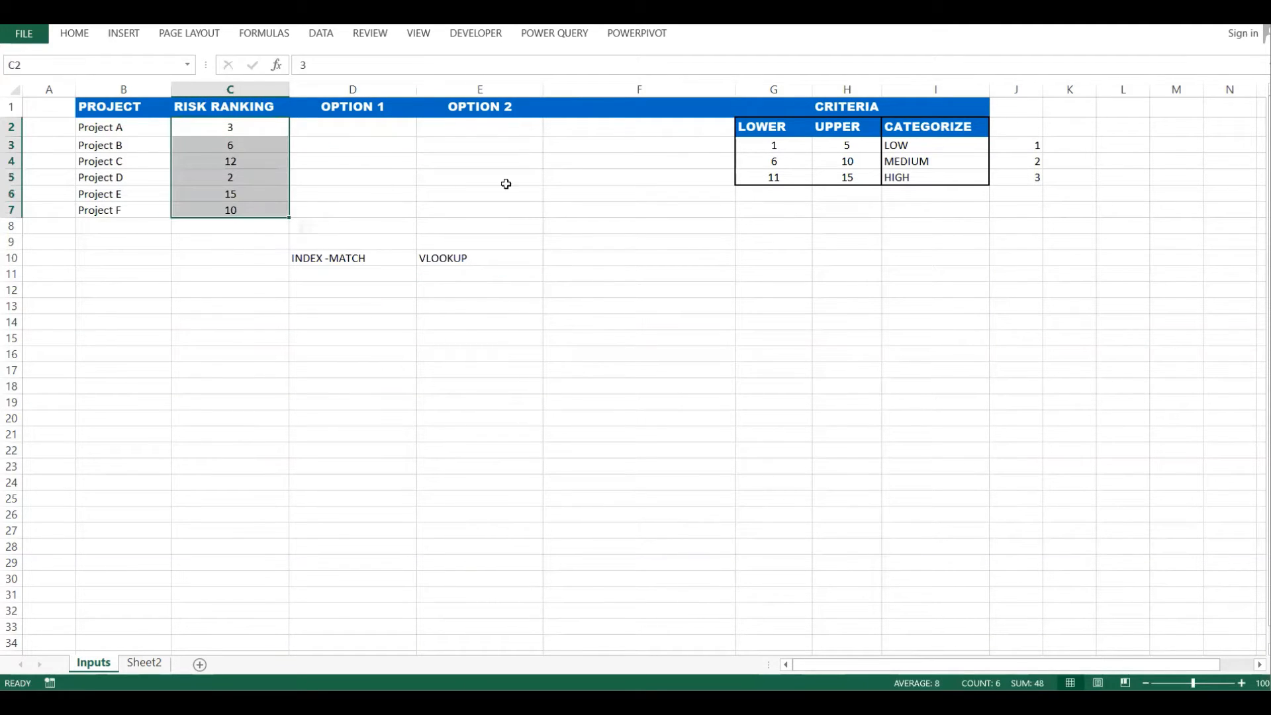
click(379, 159)
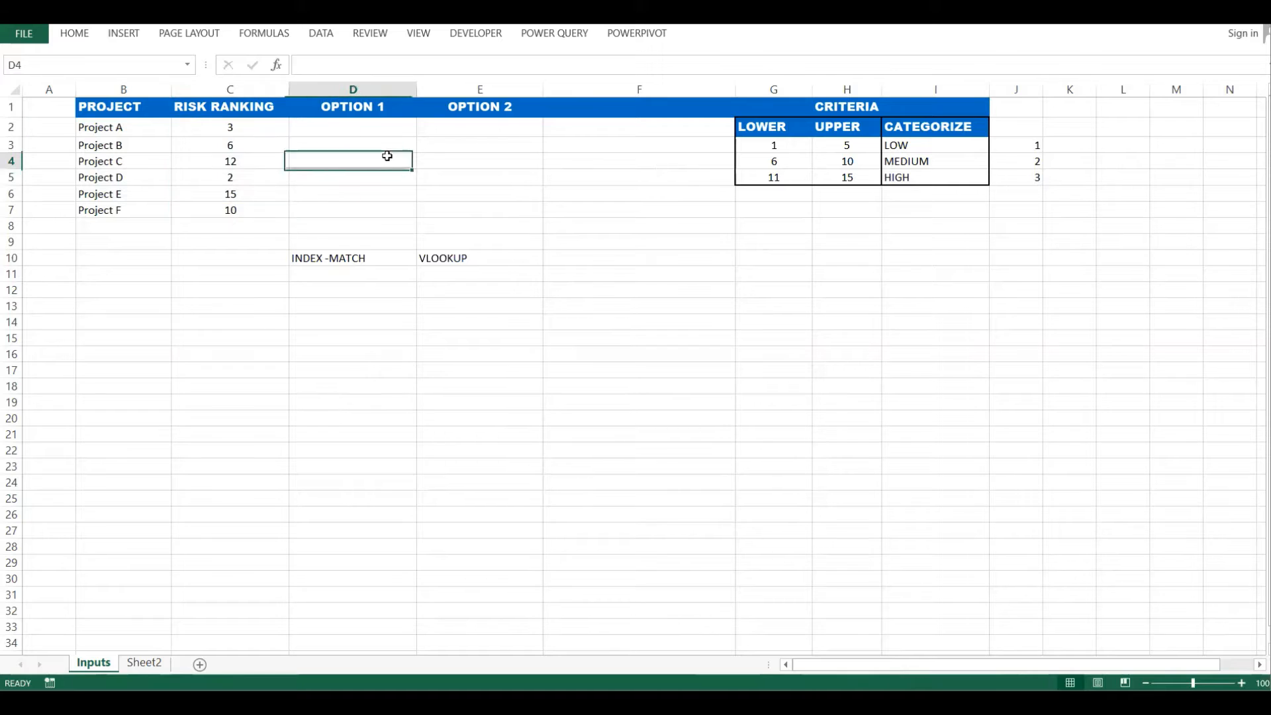
click(298, 227)
drag(121, 135, 252, 227)
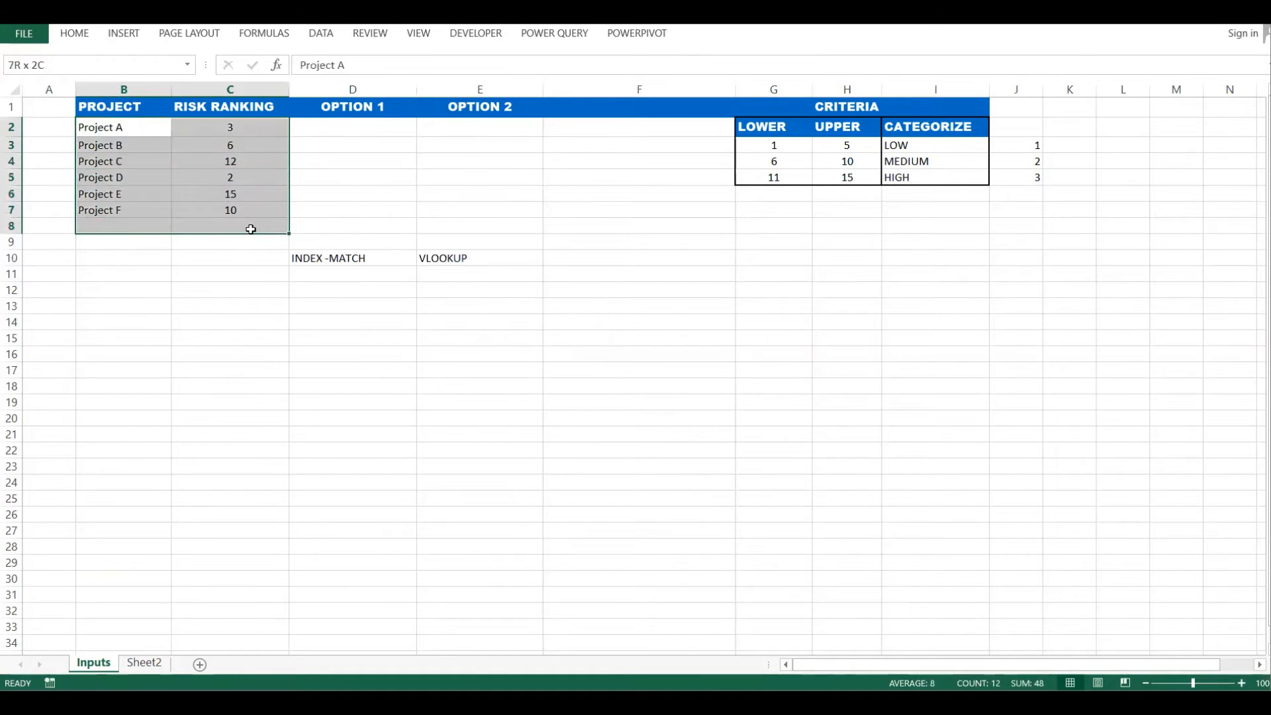
drag(232, 127, 234, 211)
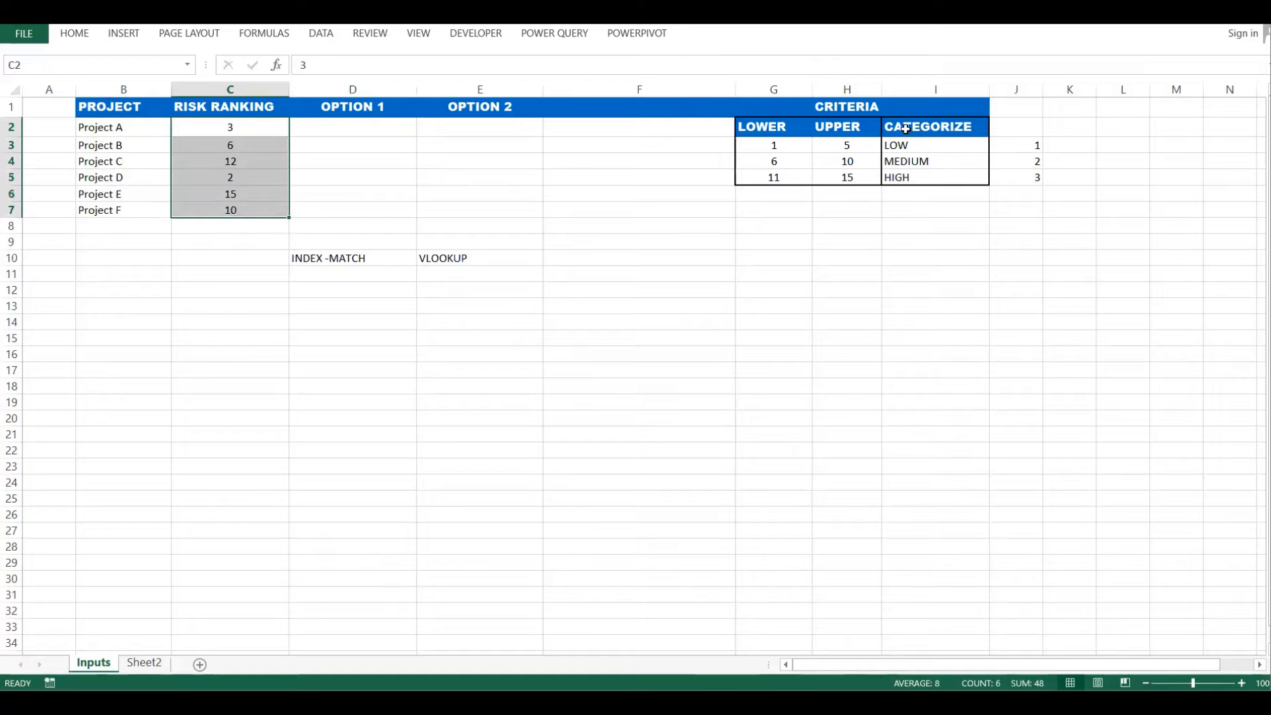
drag(784, 125, 953, 178)
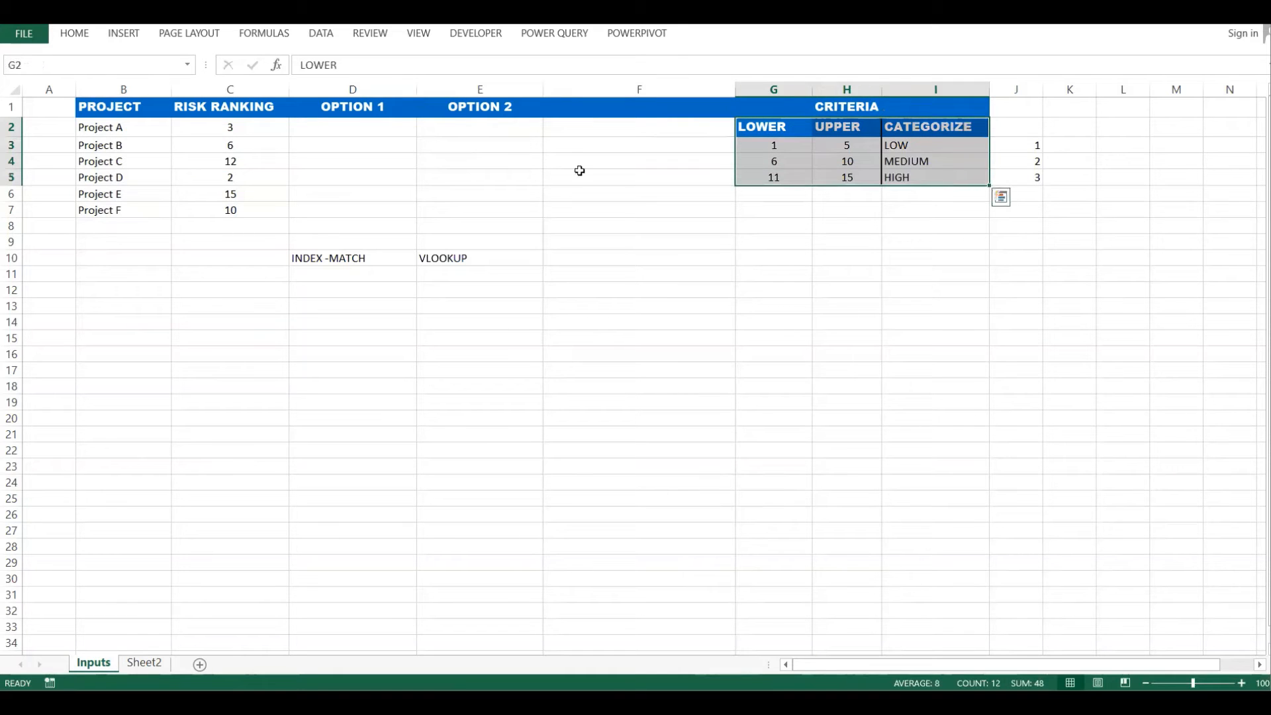
click(395, 174)
click(364, 125)
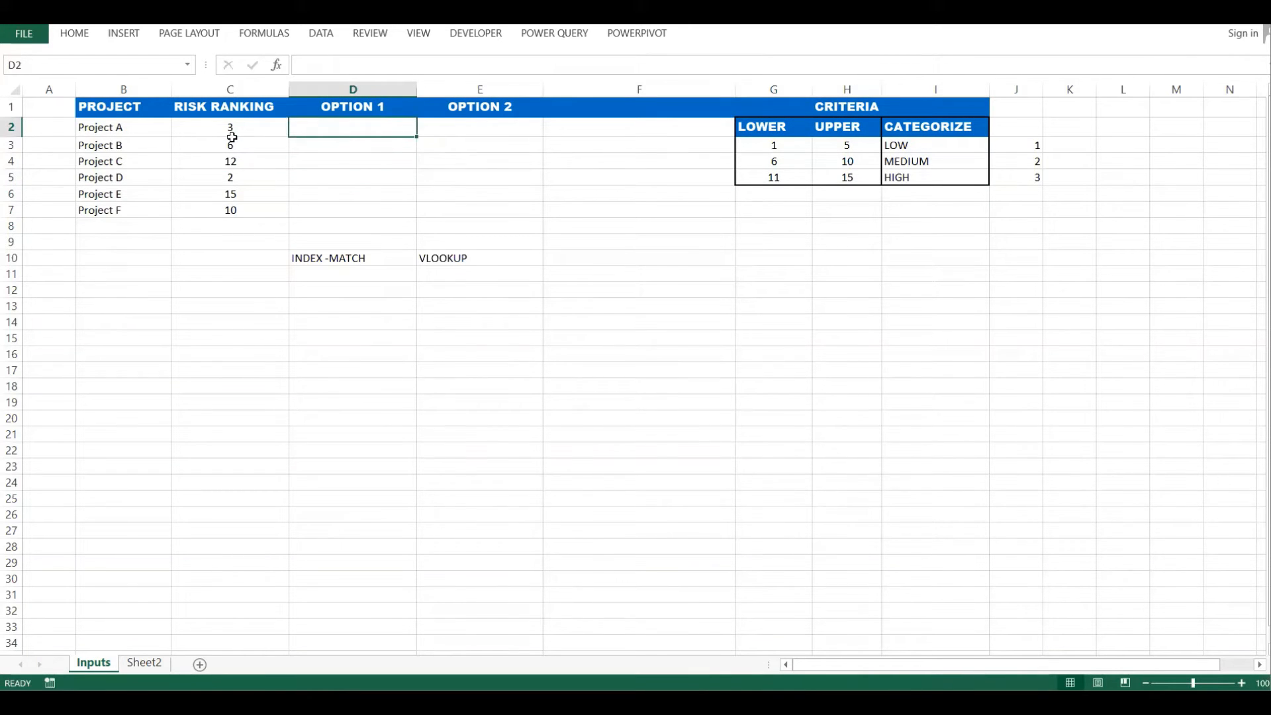
click(198, 130)
click(337, 136)
click(281, 159)
click(342, 174)
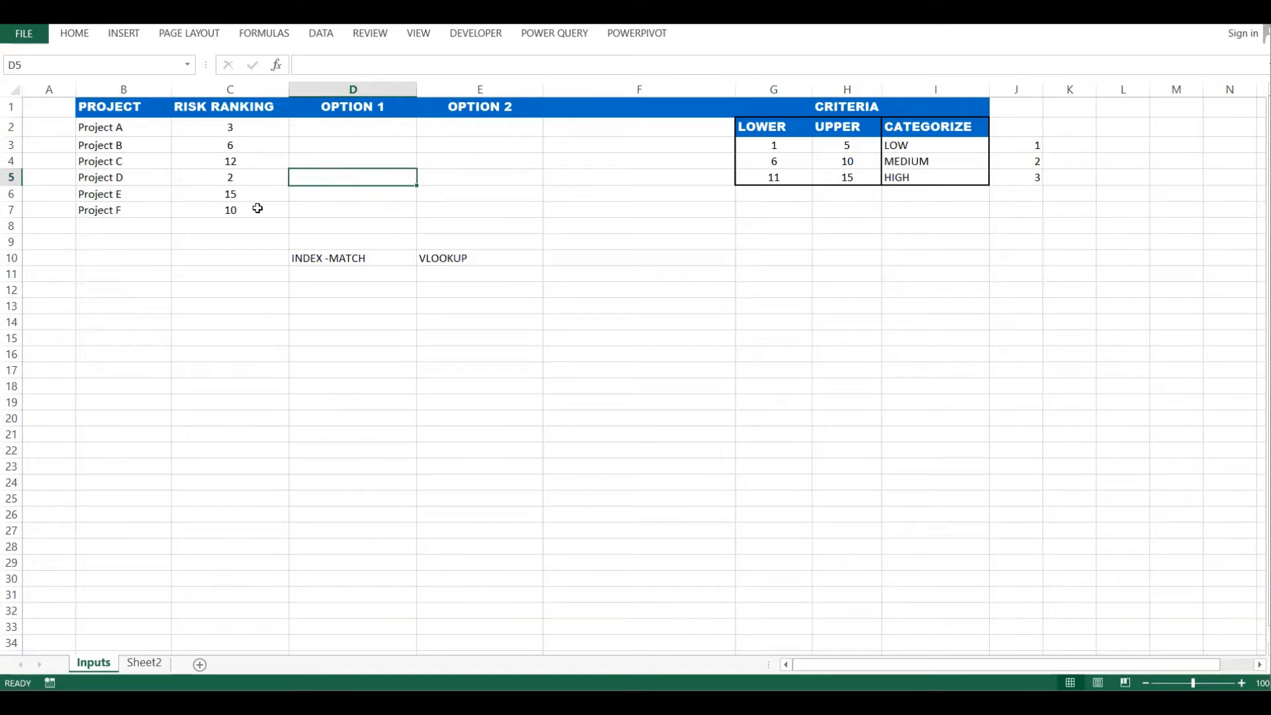
click(280, 205)
click(364, 205)
click(259, 127)
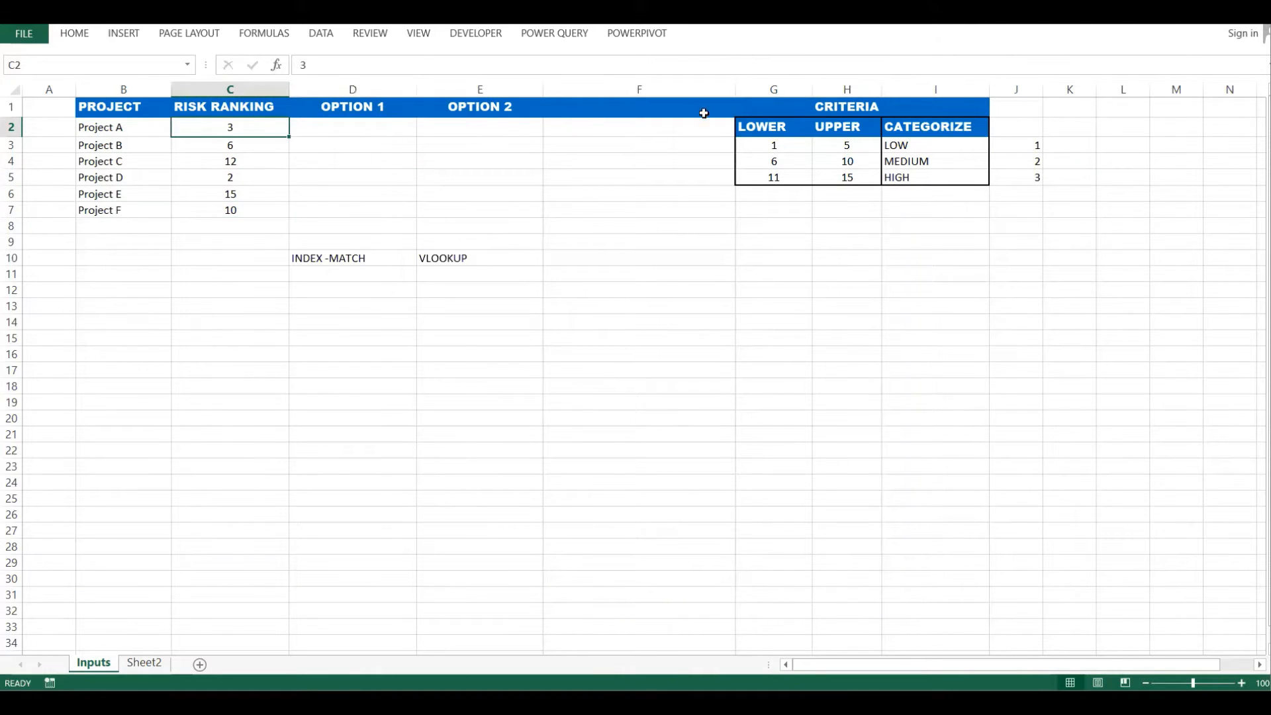
Compare the risk rankings of Project A and Project B with the limits and categories in the criteria table
click(755, 147)
click(850, 147)
click(907, 145)
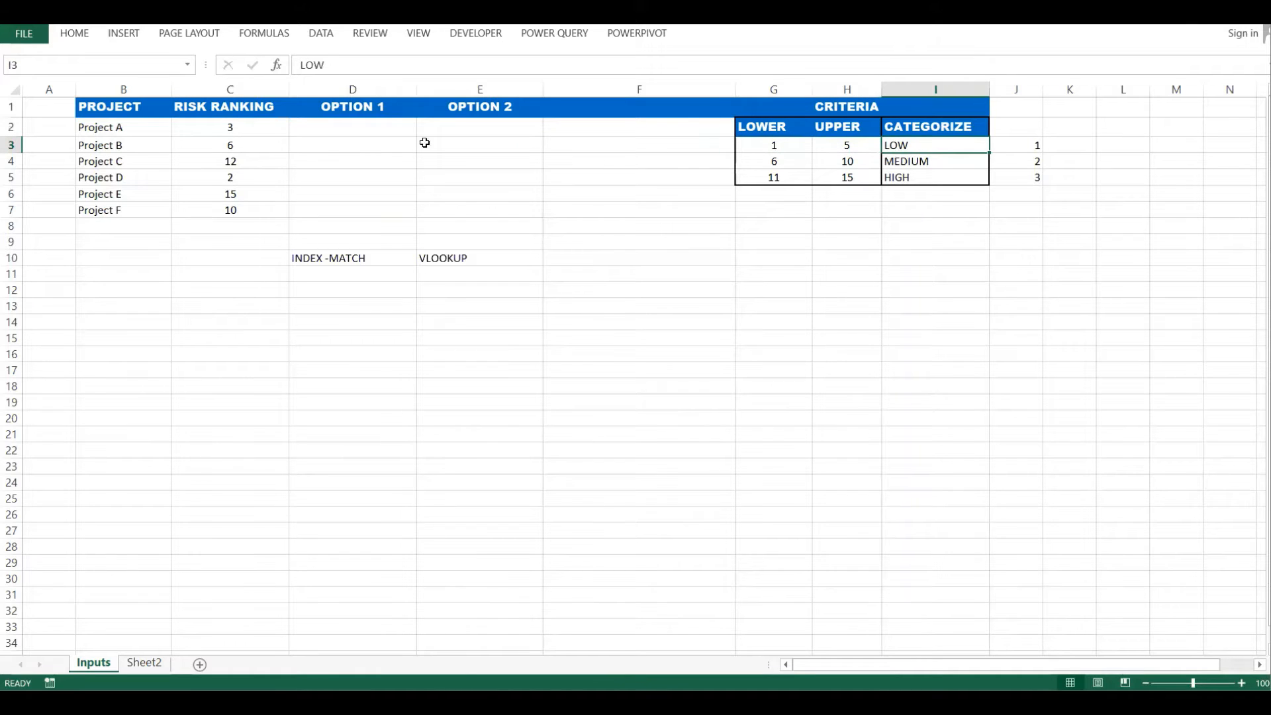
click(256, 147)
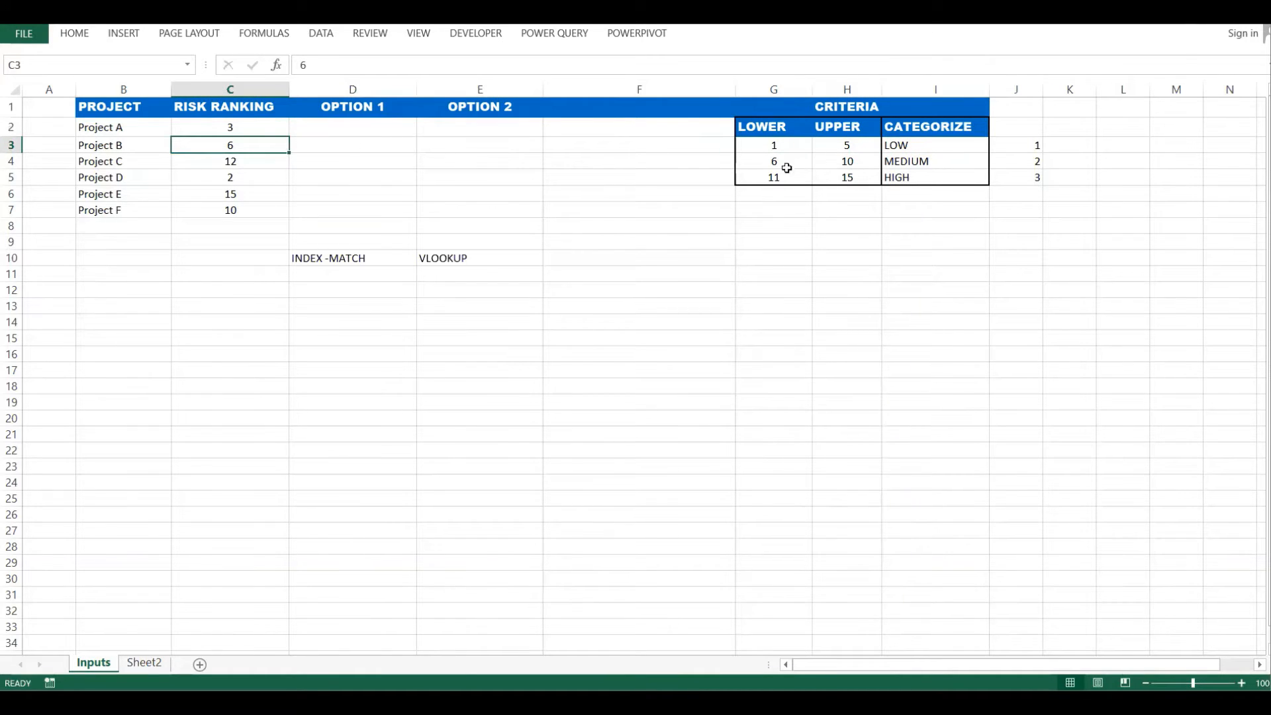
click(770, 164)
click(845, 162)
click(897, 168)
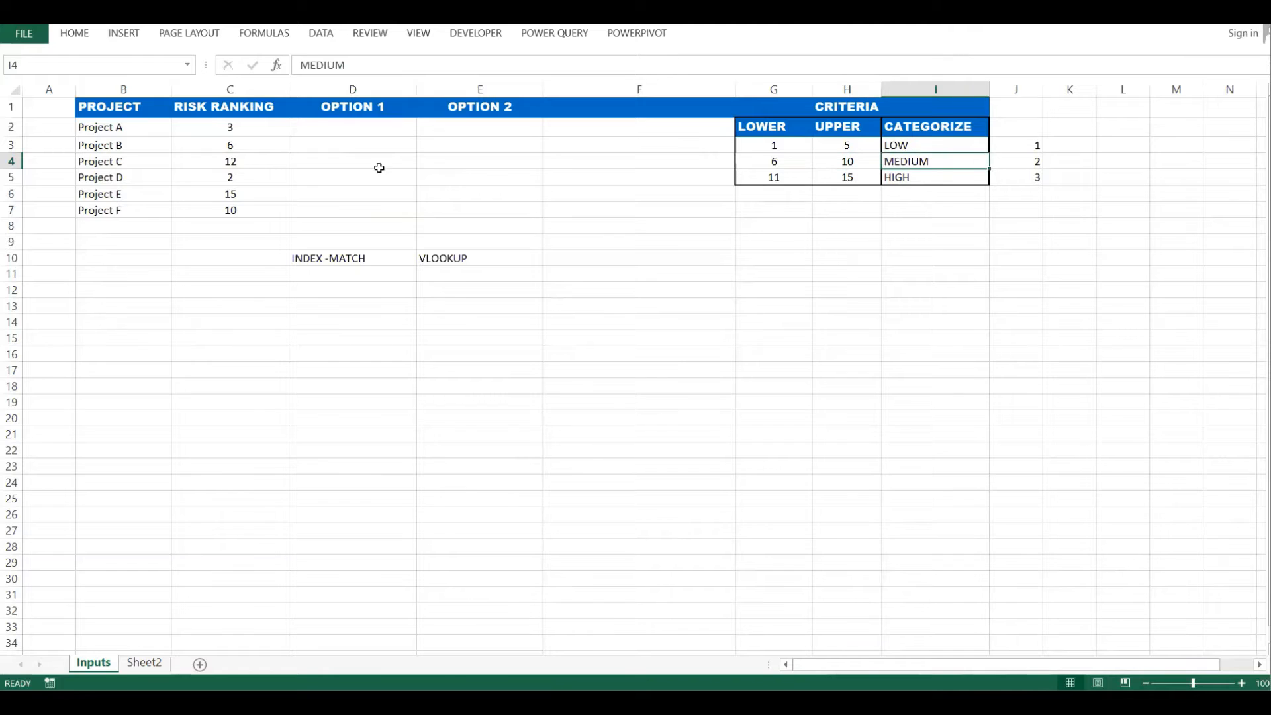
Look over the empty Option 1 and Option 2 cells and the INDEX -MATCH label in D10
click(308, 176)
drag(360, 132, 337, 231)
click(423, 209)
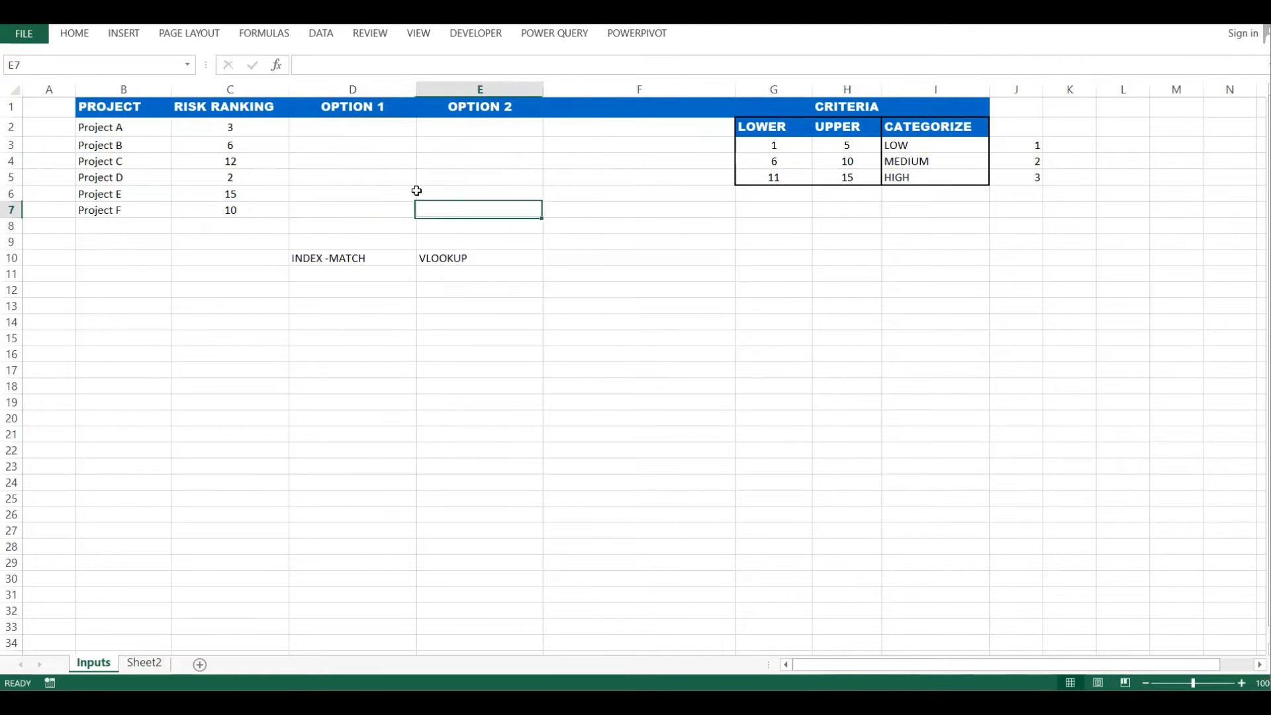
drag(332, 127, 462, 230)
drag(151, 138, 221, 558)
click(370, 386)
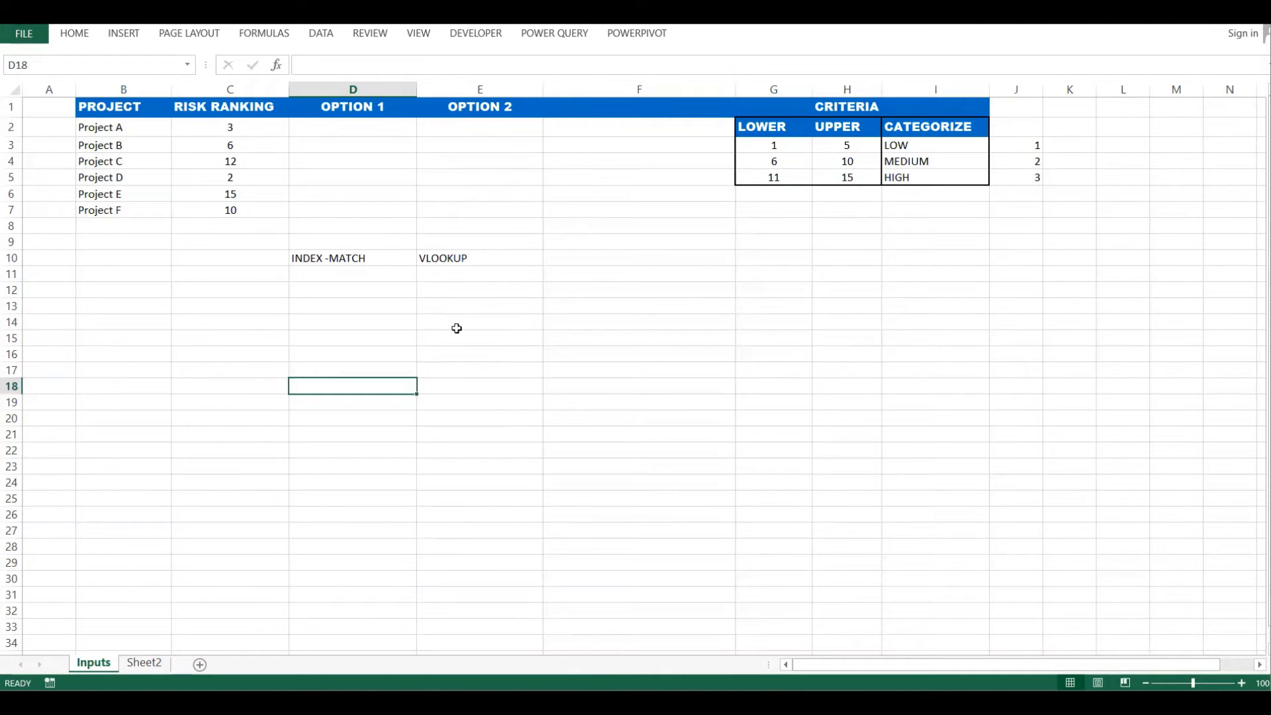
click(351, 256)
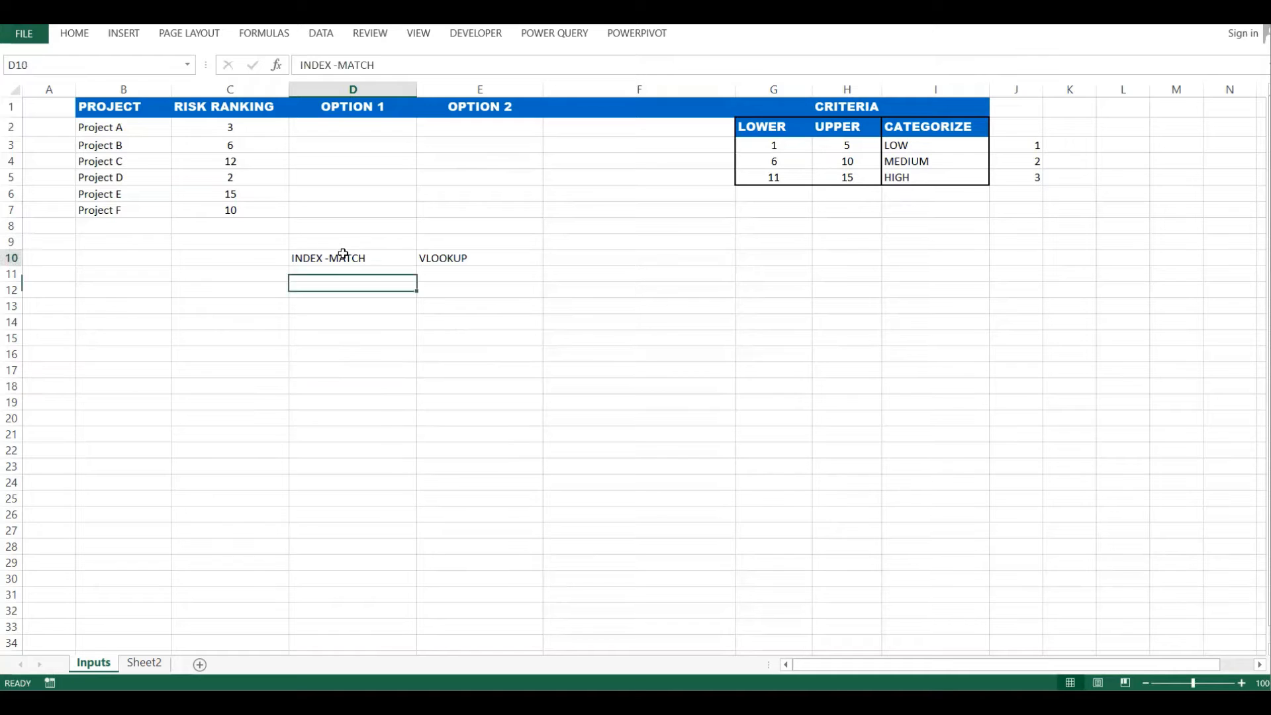
click(393, 174)
click(336, 318)
click(348, 257)
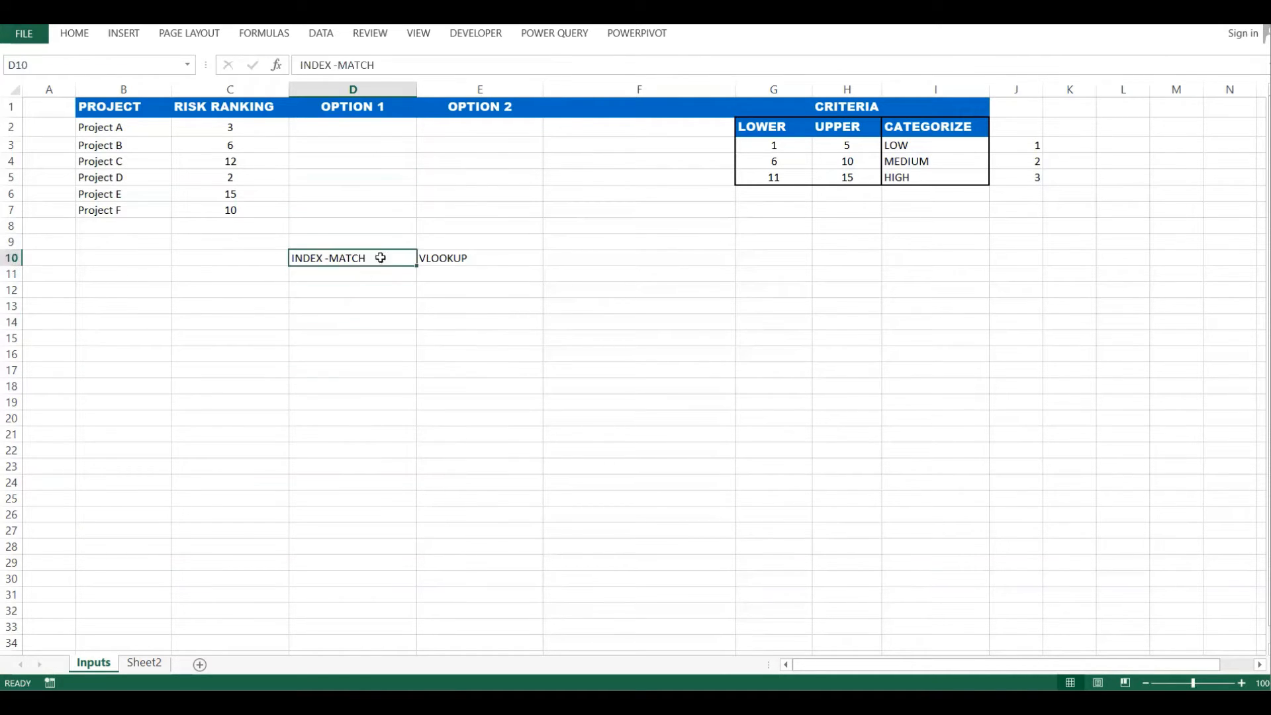
click(334, 298)
Enter =MATCH(C2,$G$3:$G$5,1) in D2 to find the position of Project A's ranking among the lower limits
click(361, 128)
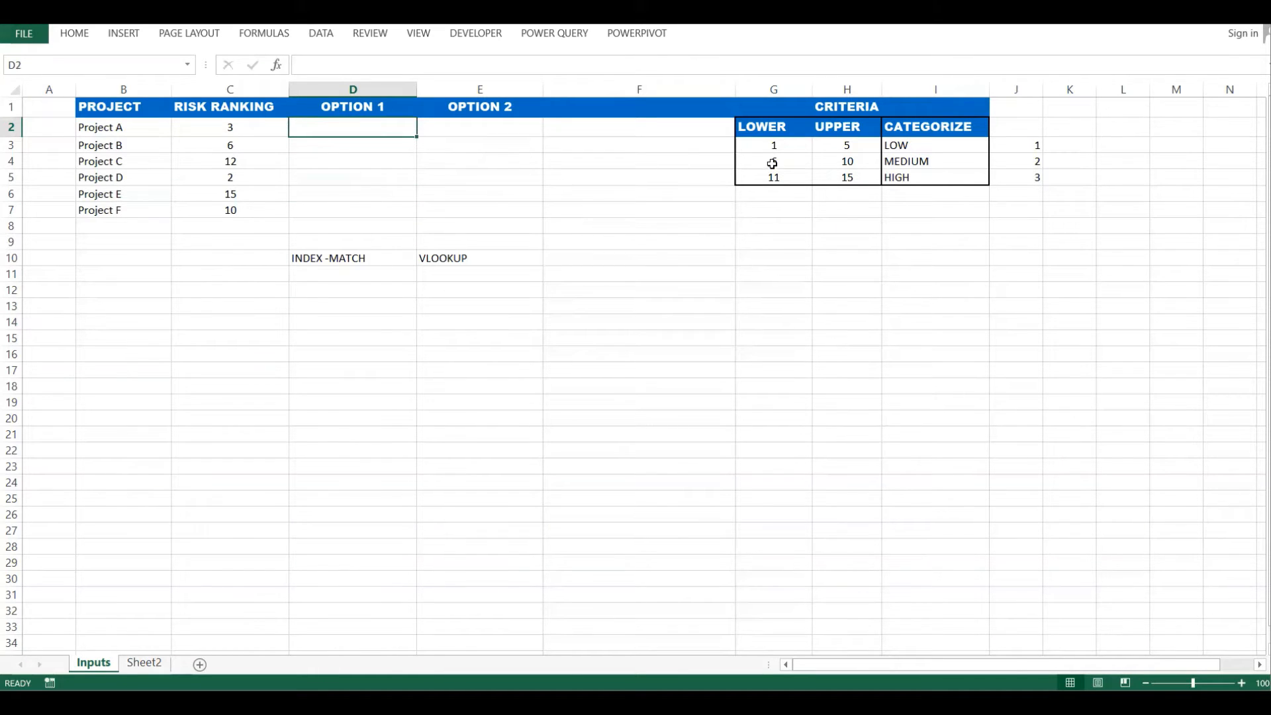
drag(771, 148, 768, 176)
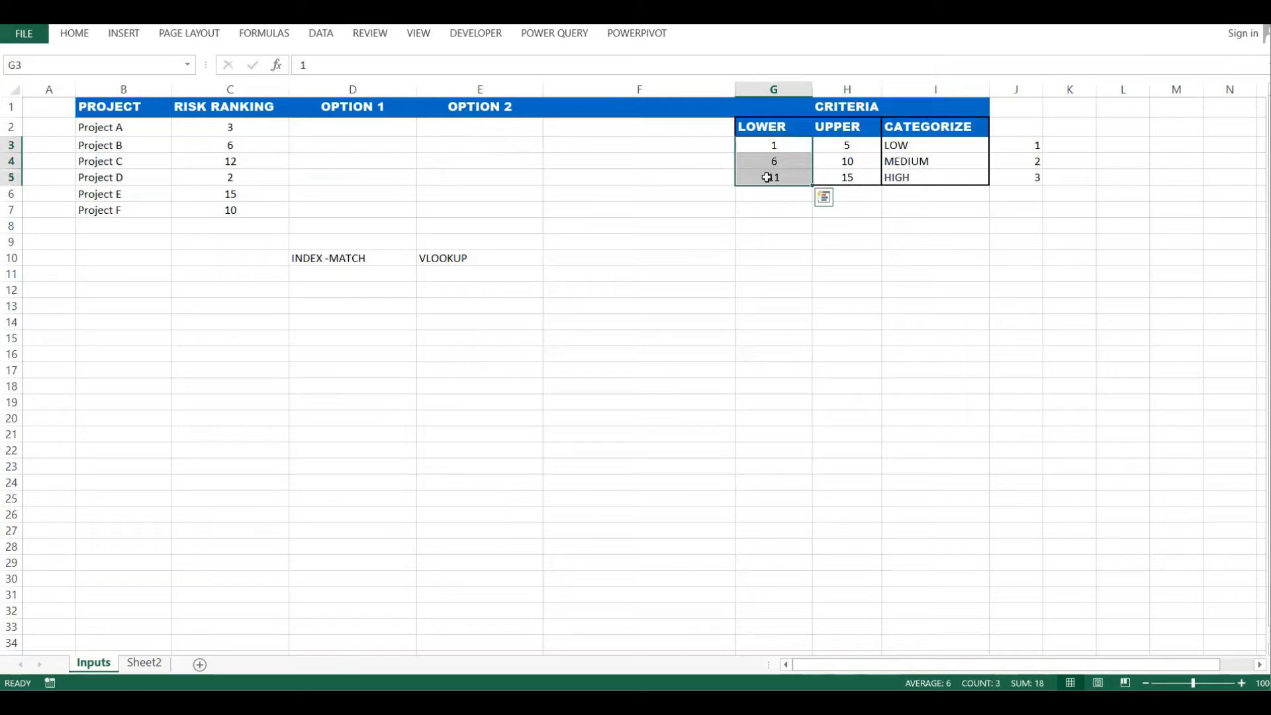
click(367, 128)
text(=)
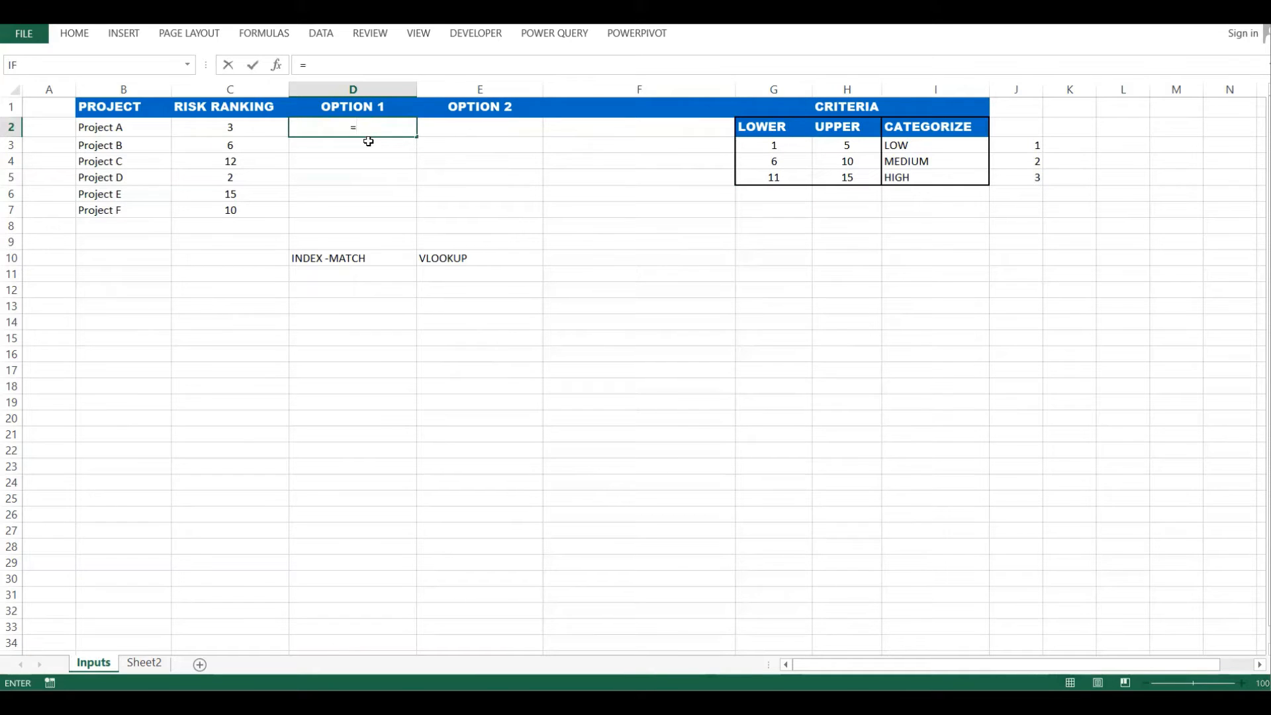
text(MATCH()
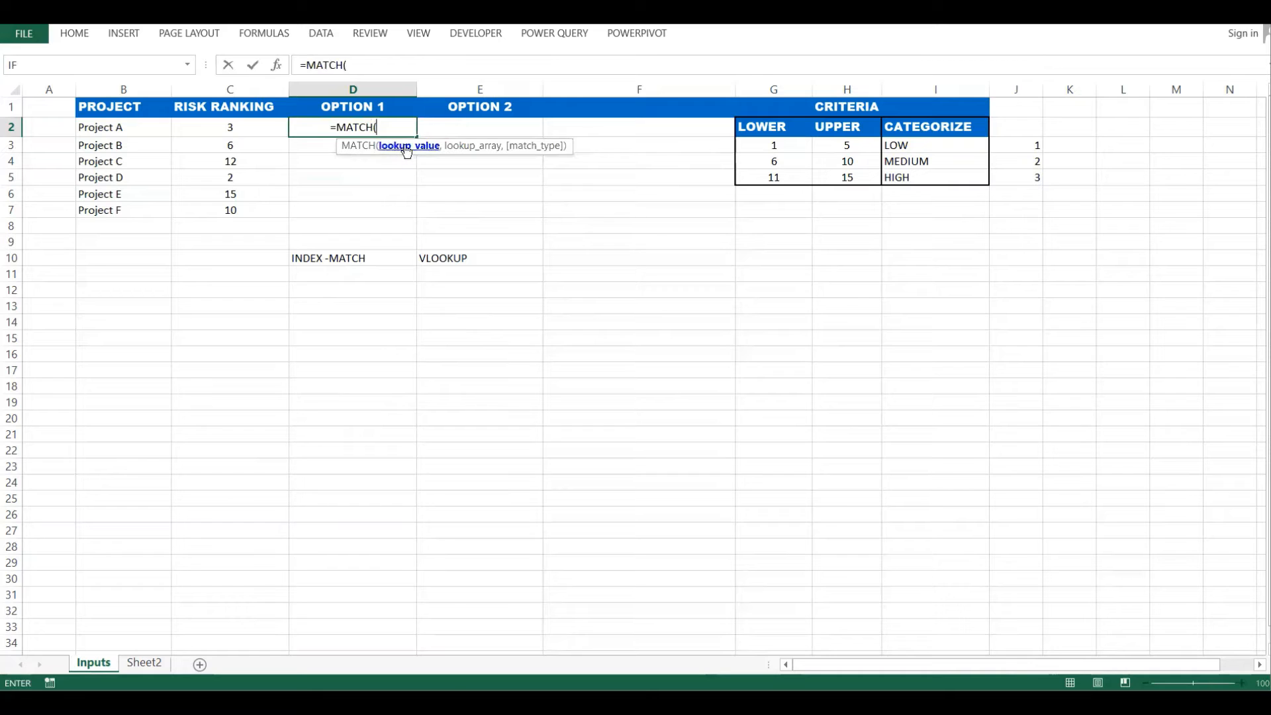
click(242, 130)
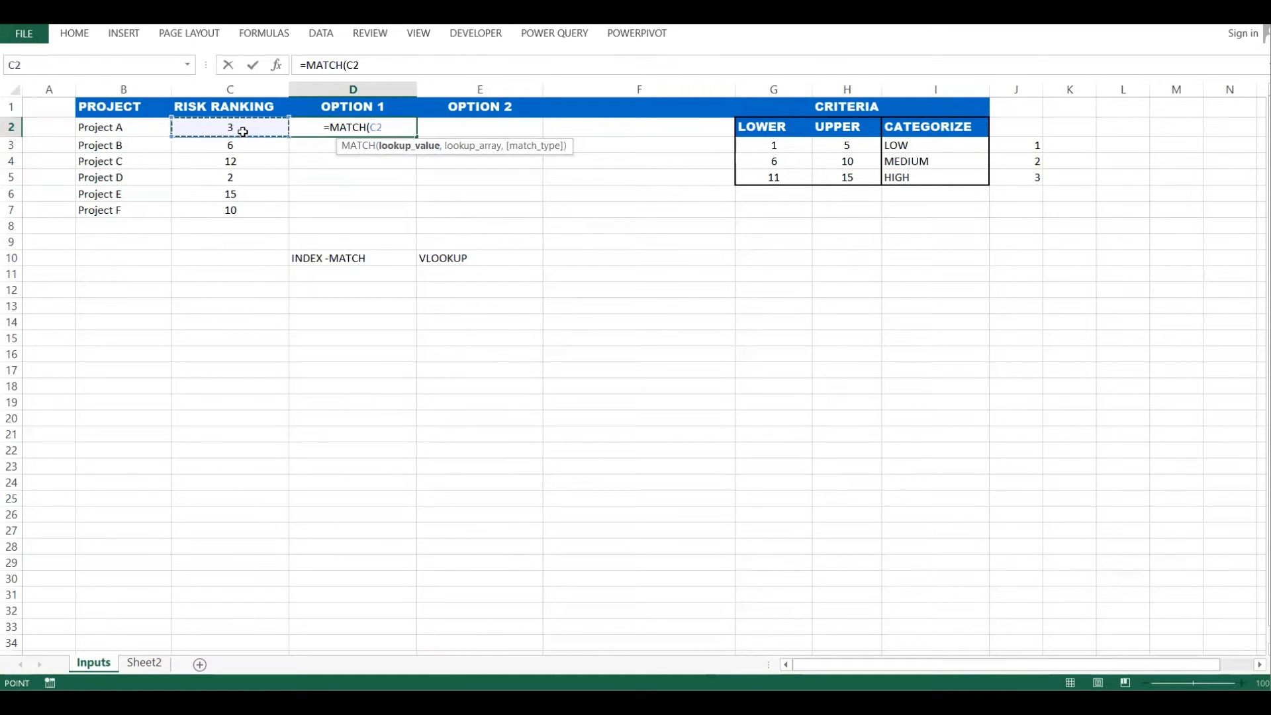
text(,)
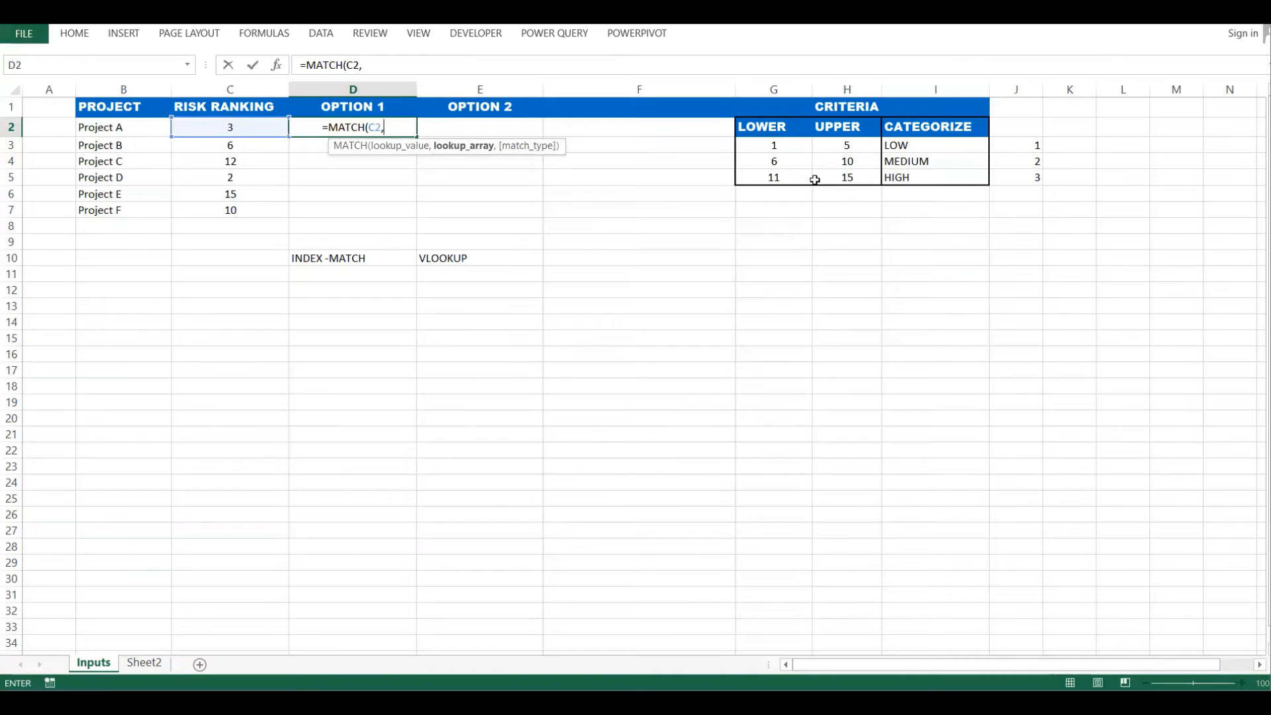
drag(779, 148, 776, 179)
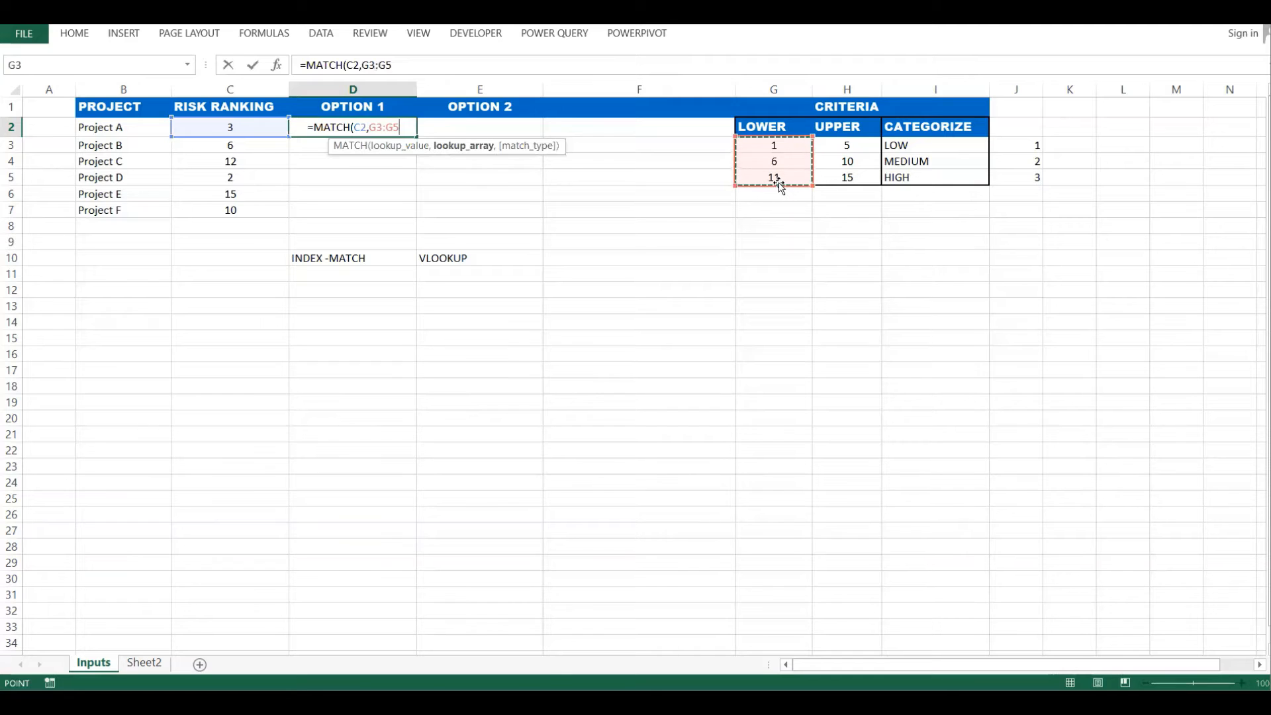
key(F4)
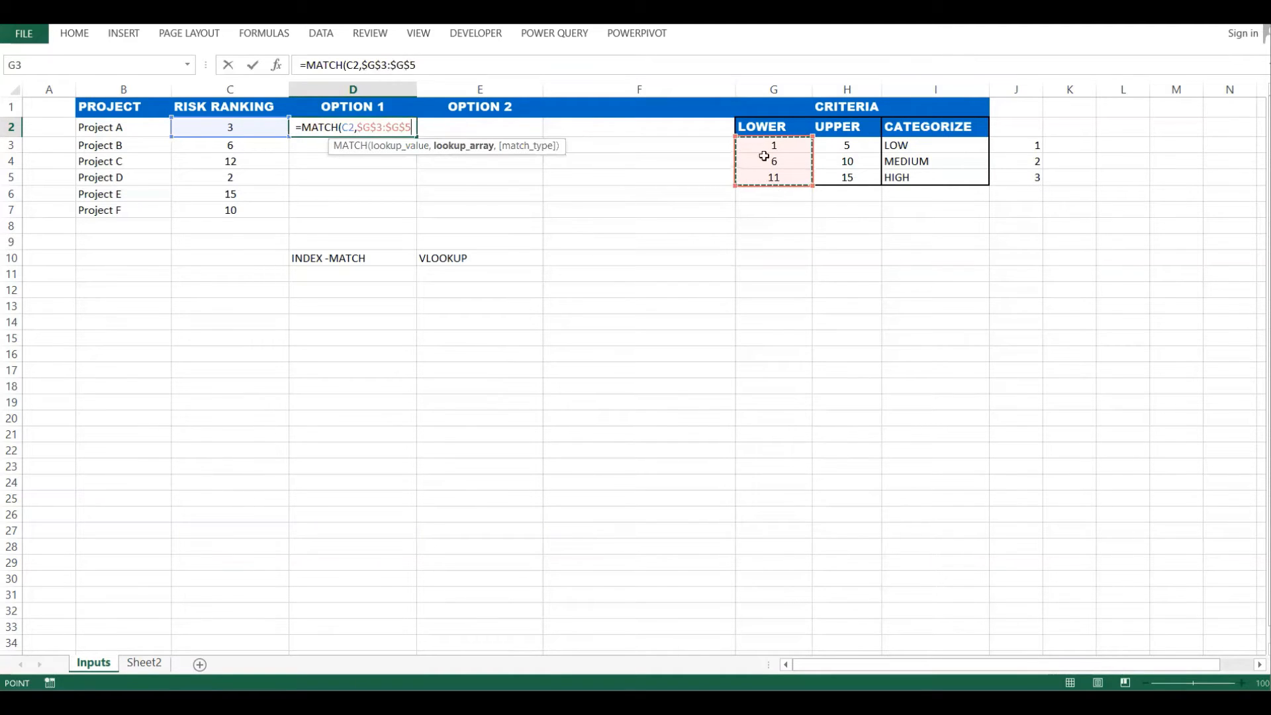
click(435, 67)
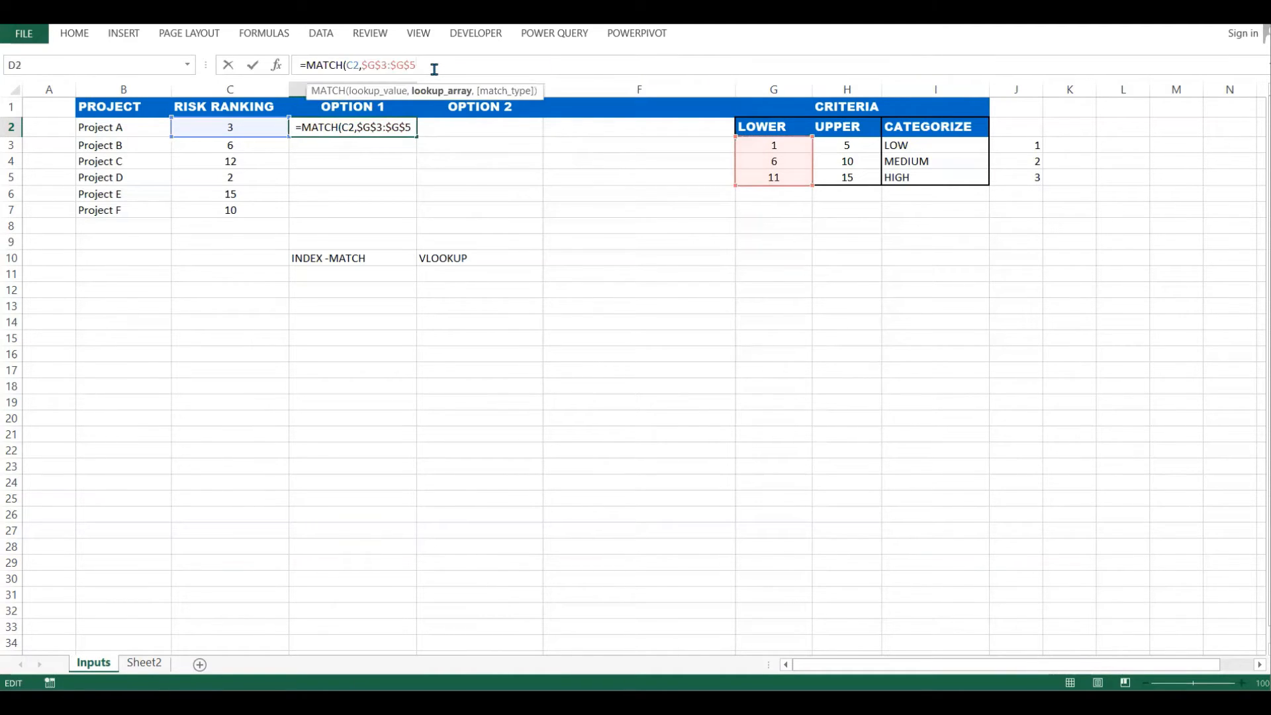
text(,)
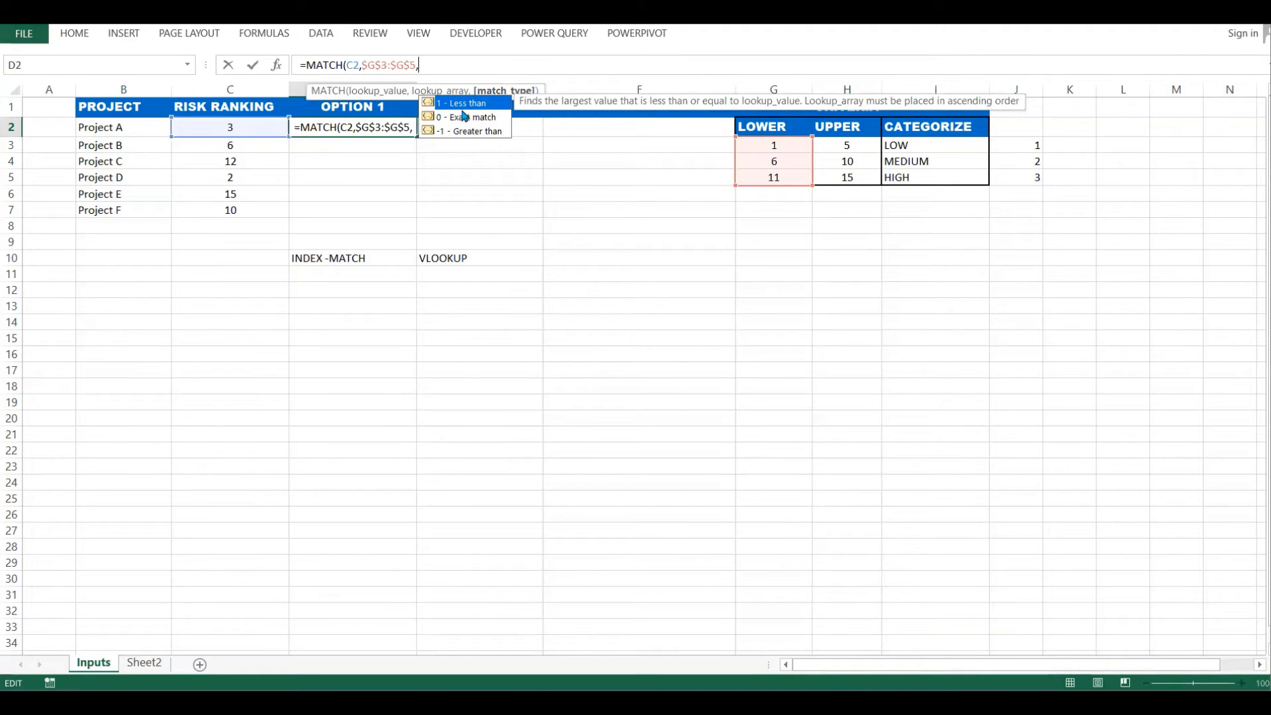
text(1))
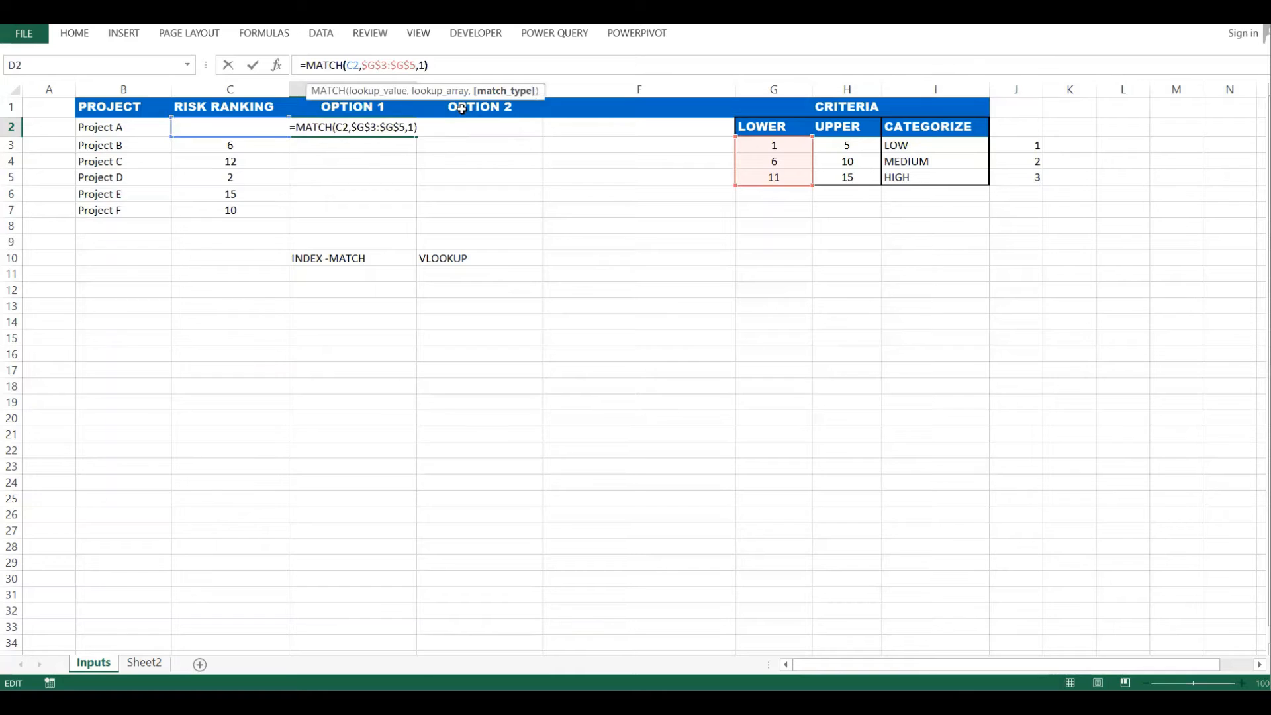
key(Return)
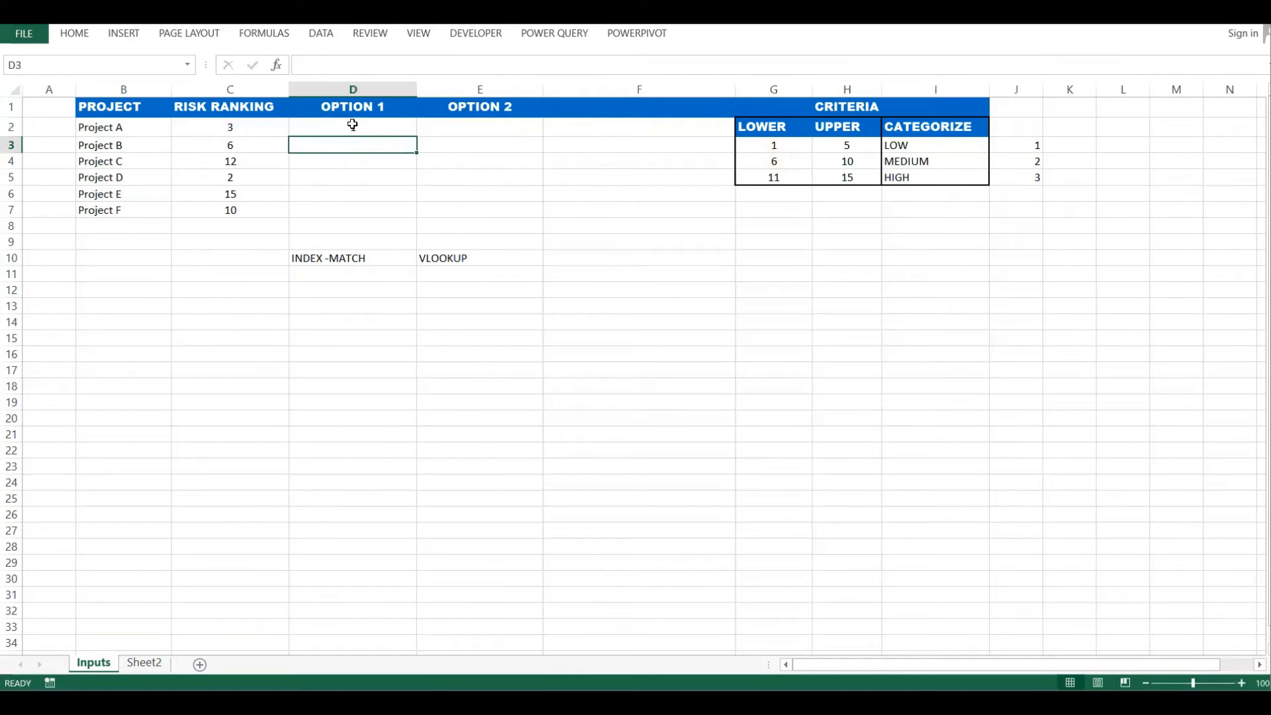
Fill the MATCH formula from D2 down to D7 for the remaining projects
click(353, 126)
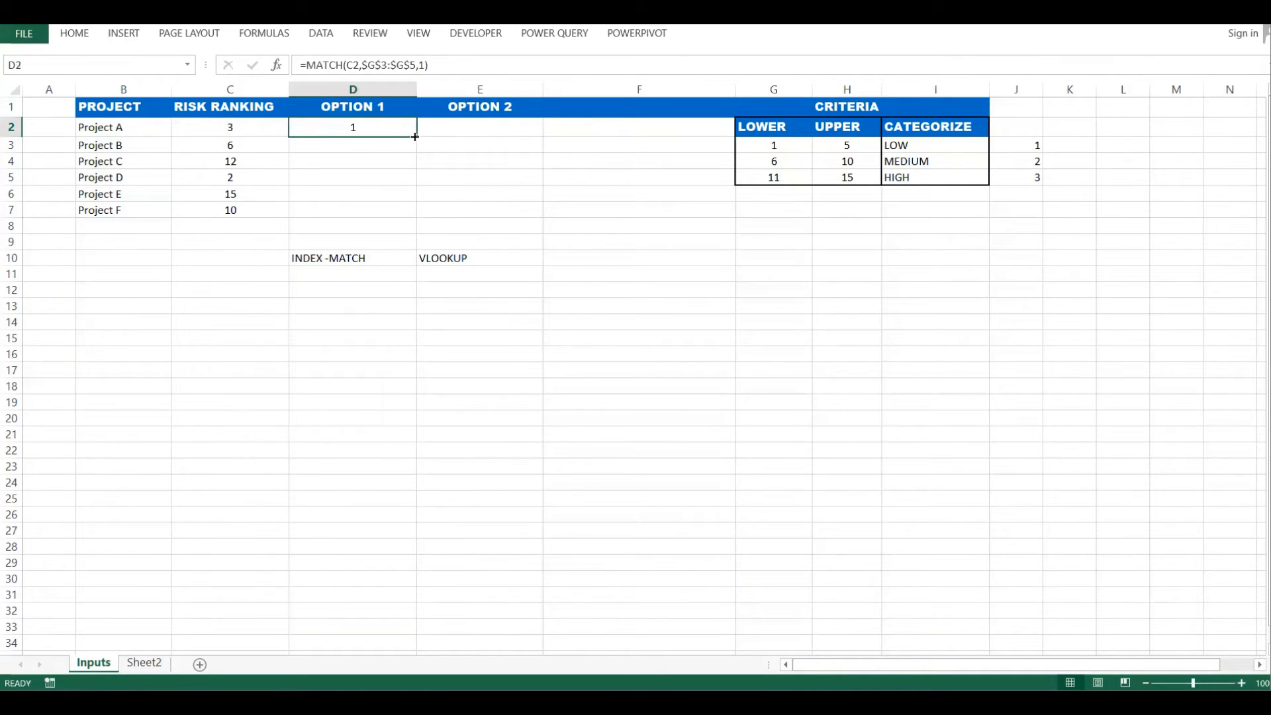
drag(415, 136, 414, 217)
click(462, 182)
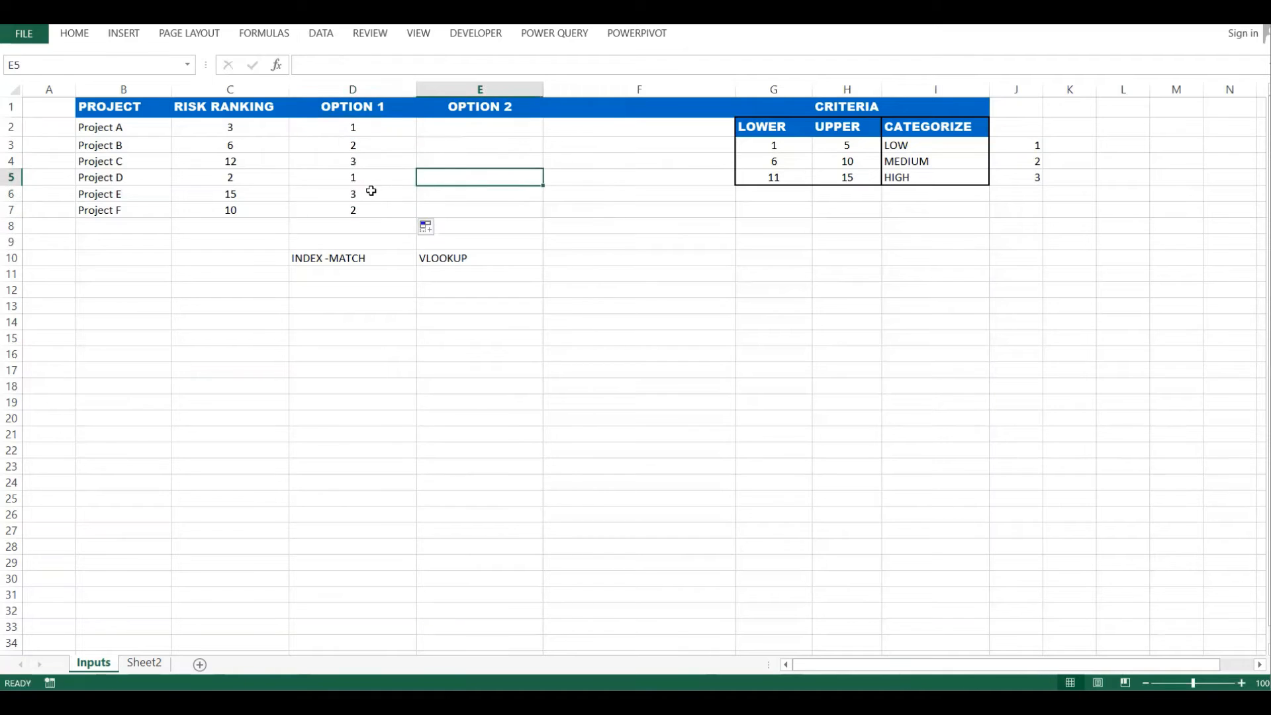
Check Project A's MATCH result in D2 against its risk ranking and the first row of the criteria table
click(371, 190)
click(355, 129)
click(233, 127)
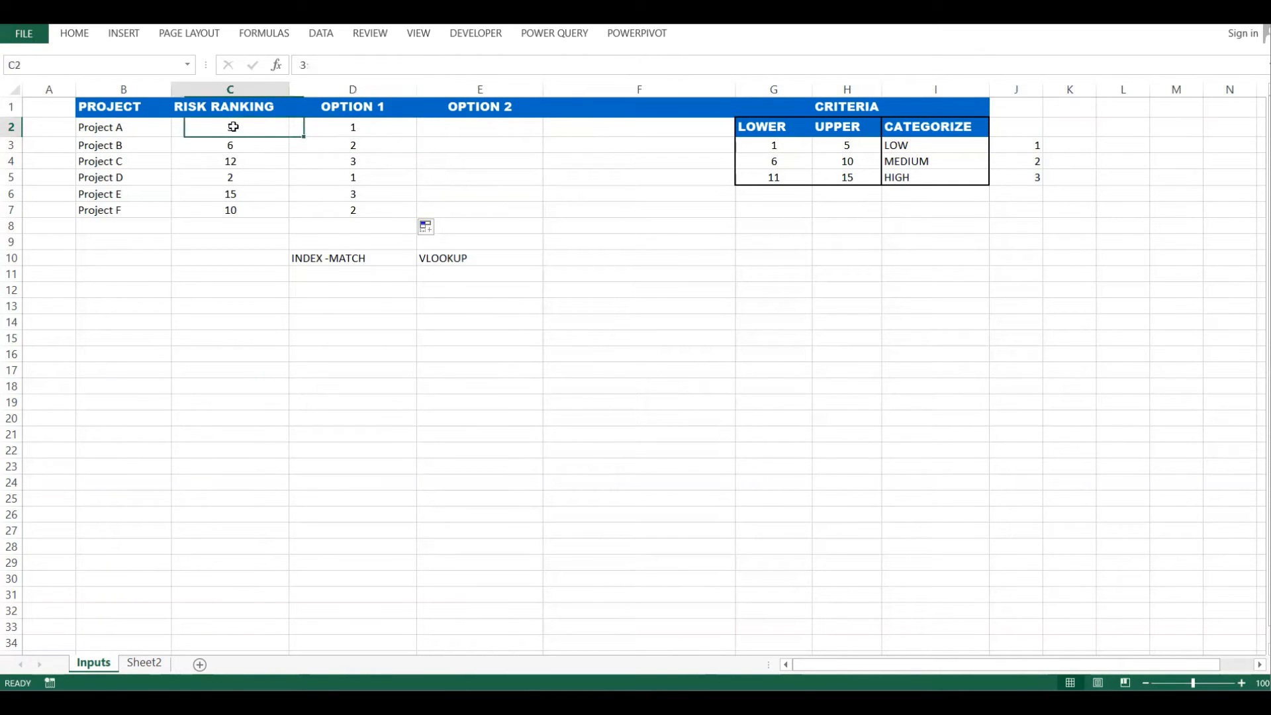
click(353, 127)
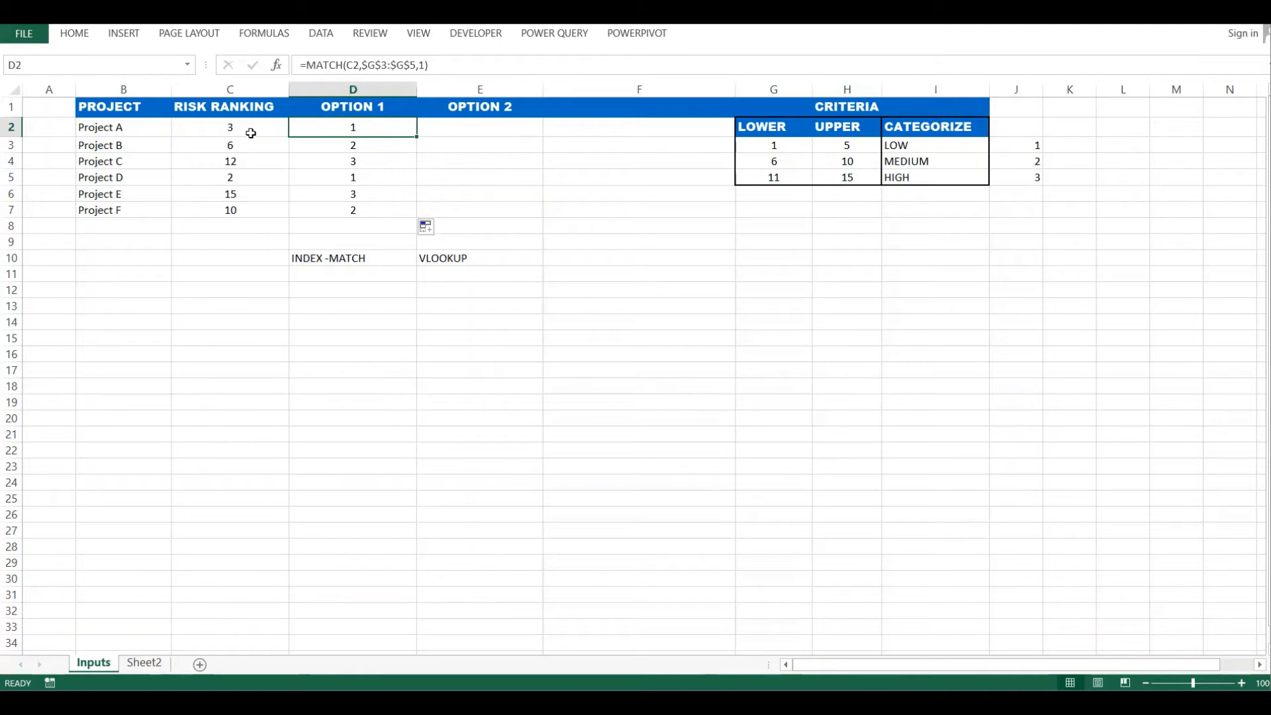
click(768, 144)
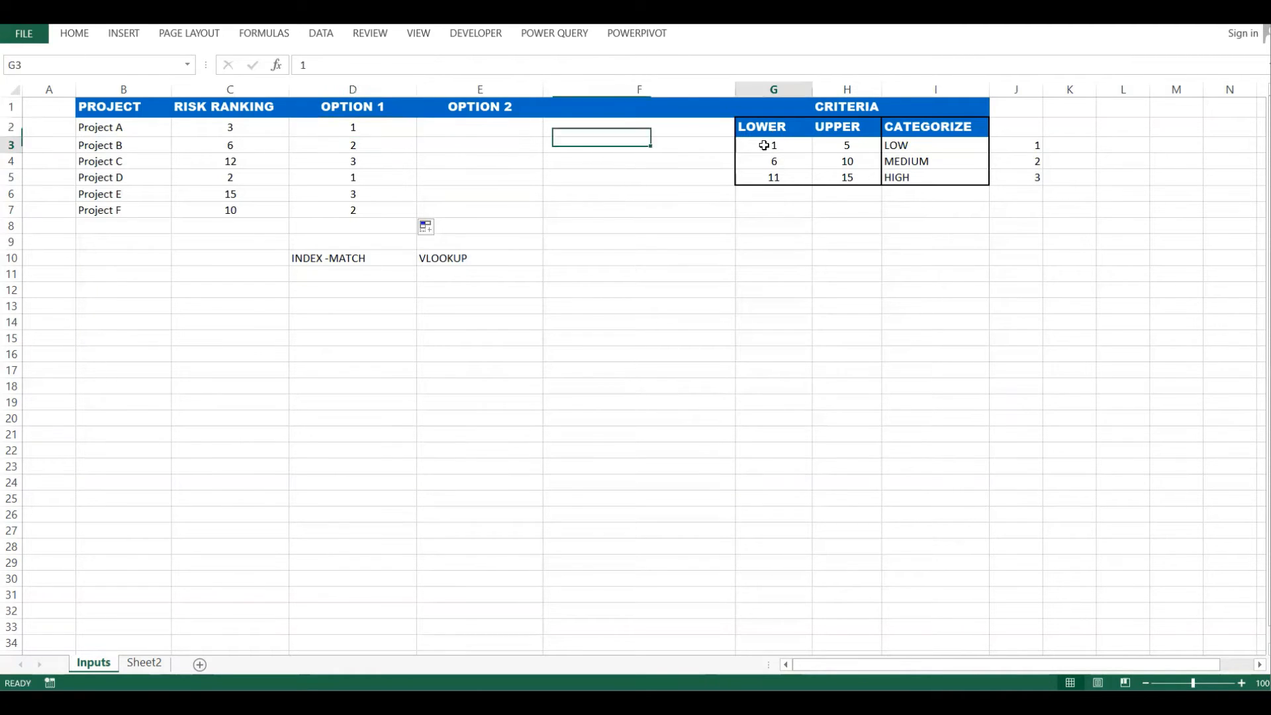
click(854, 149)
drag(768, 144, 1012, 146)
click(377, 129)
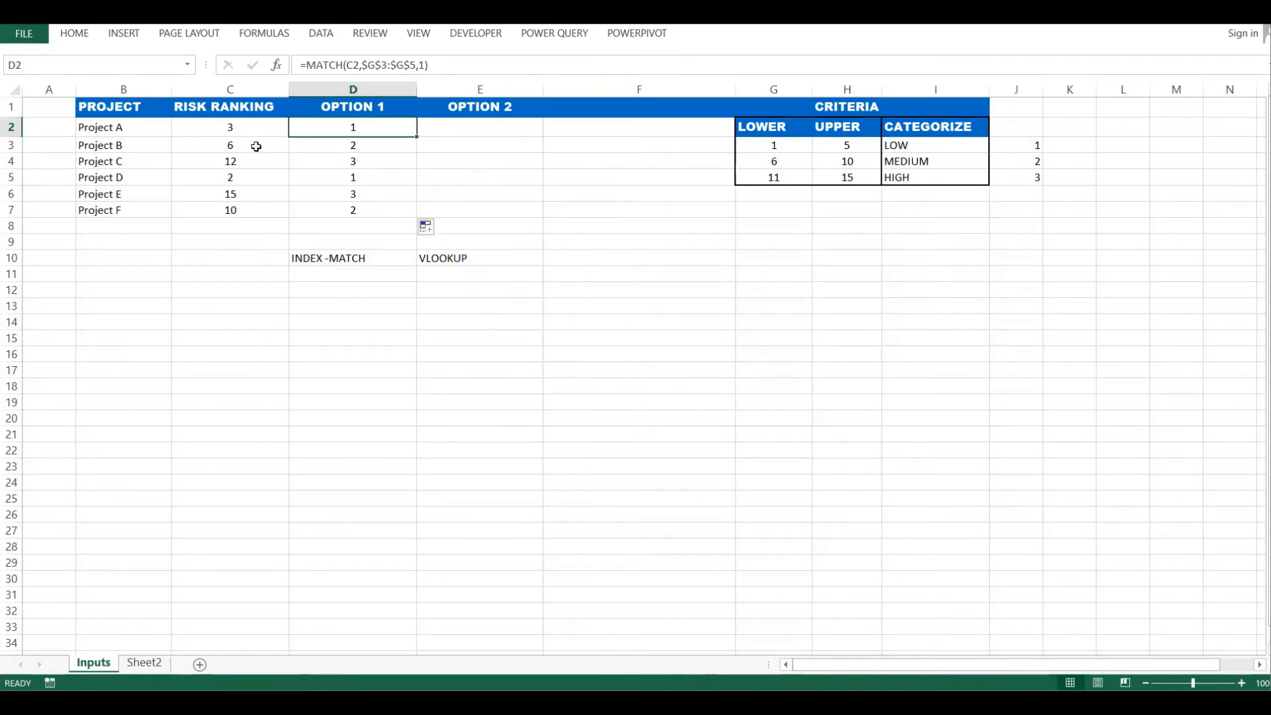
Check the MATCH results for Projects B and C against the criteria rows, and review the whole Option 1 column
click(240, 145)
click(352, 143)
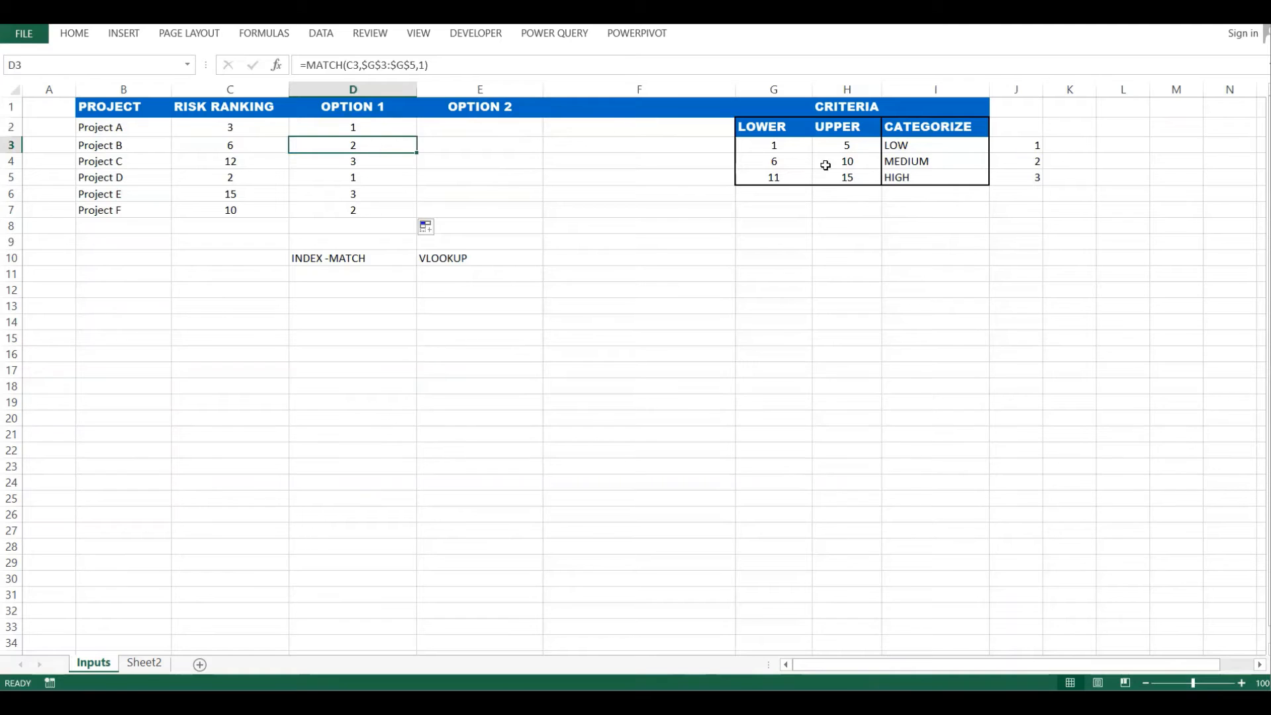
click(776, 161)
click(848, 161)
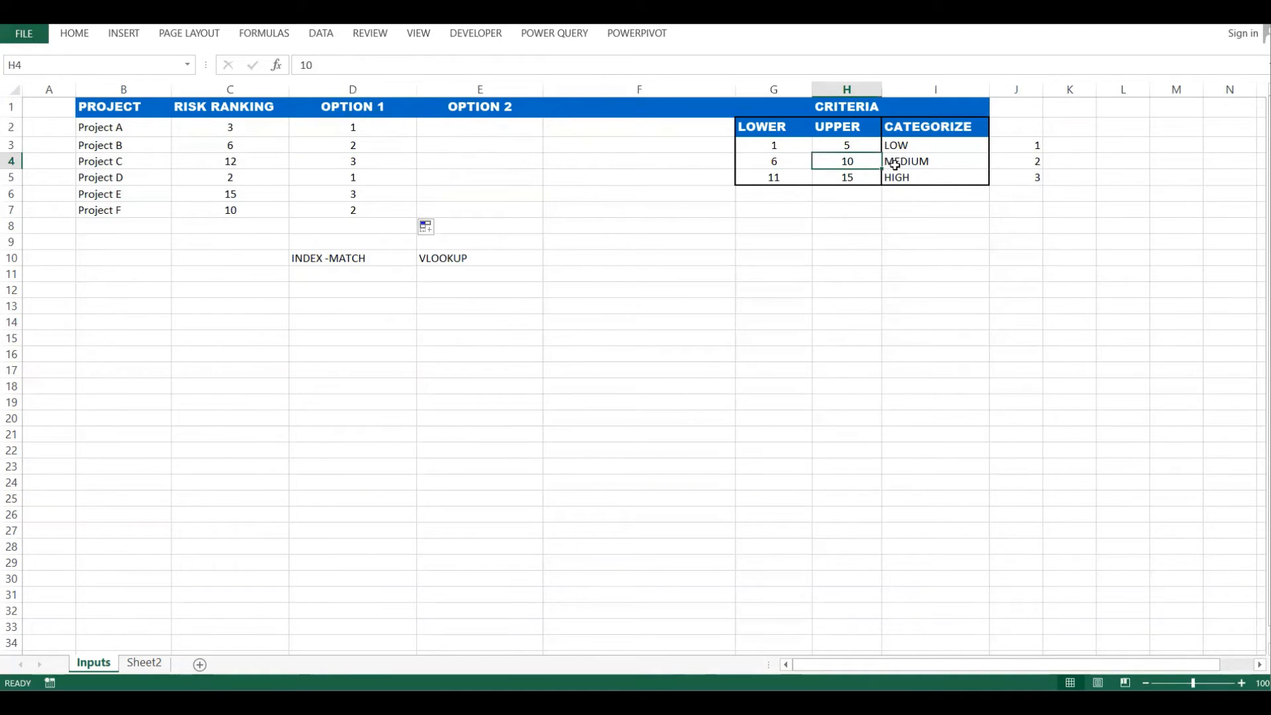
drag(920, 161, 1050, 162)
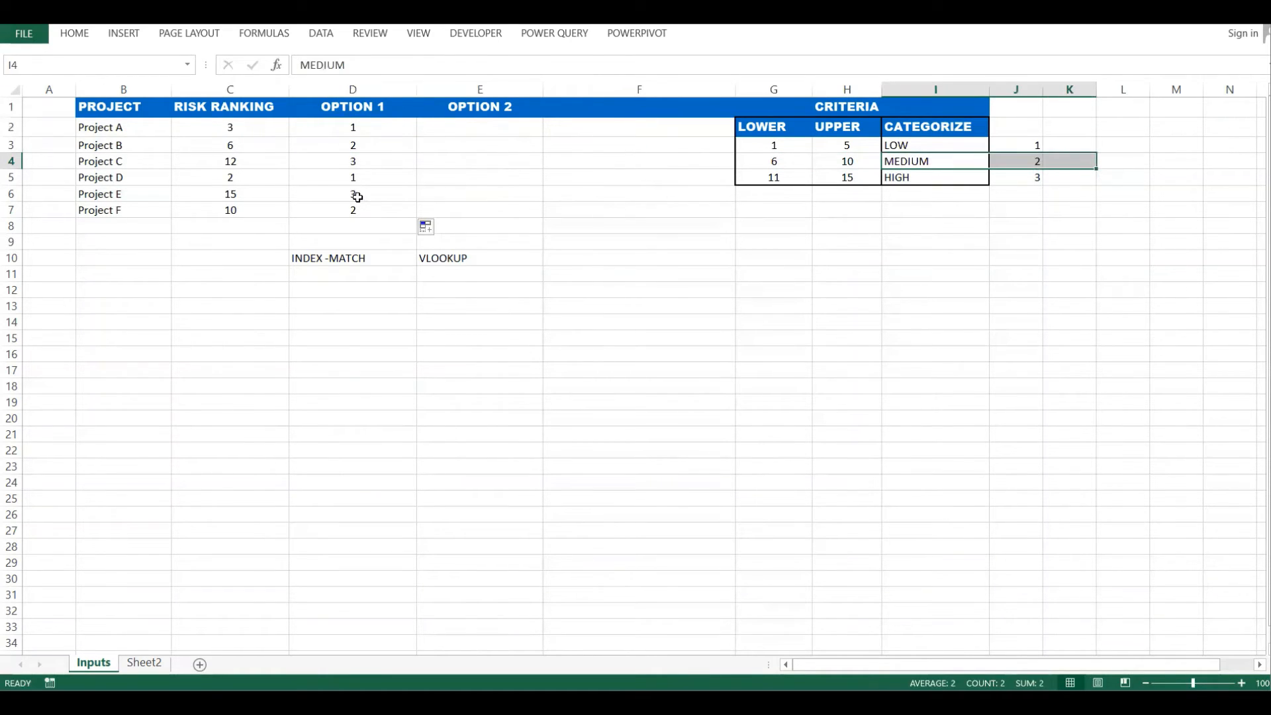
click(233, 163)
click(364, 161)
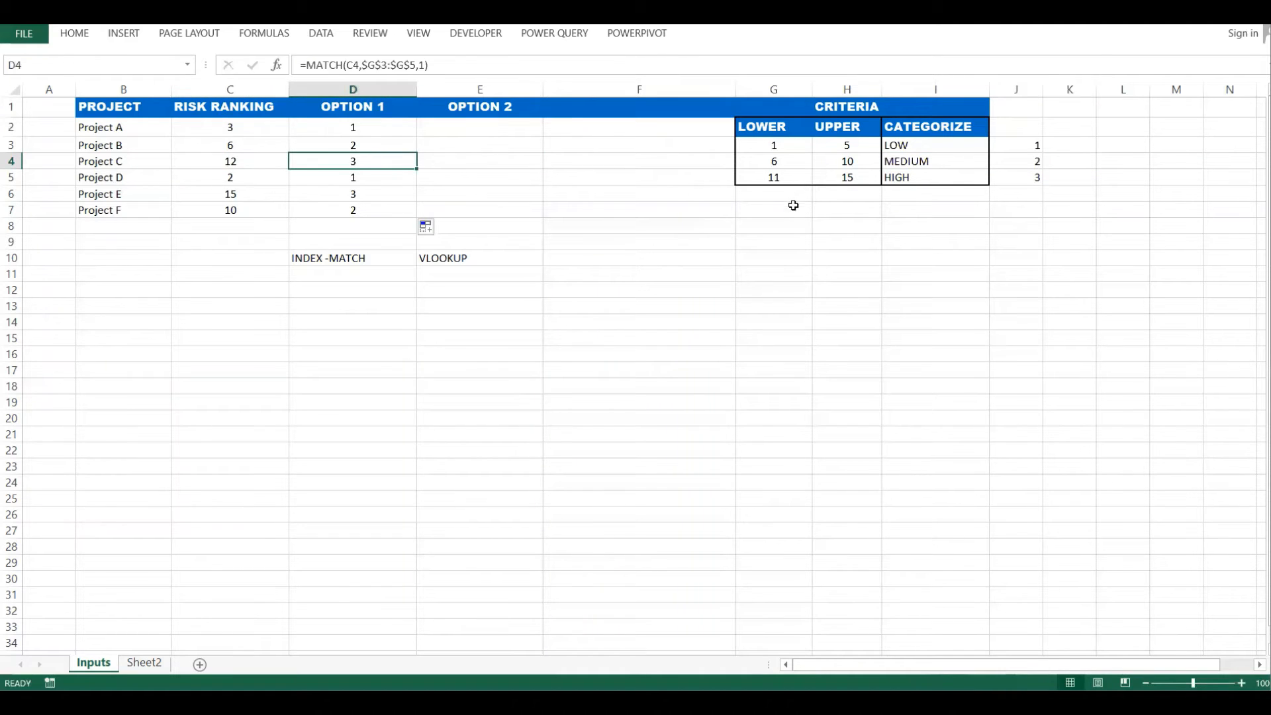
click(751, 177)
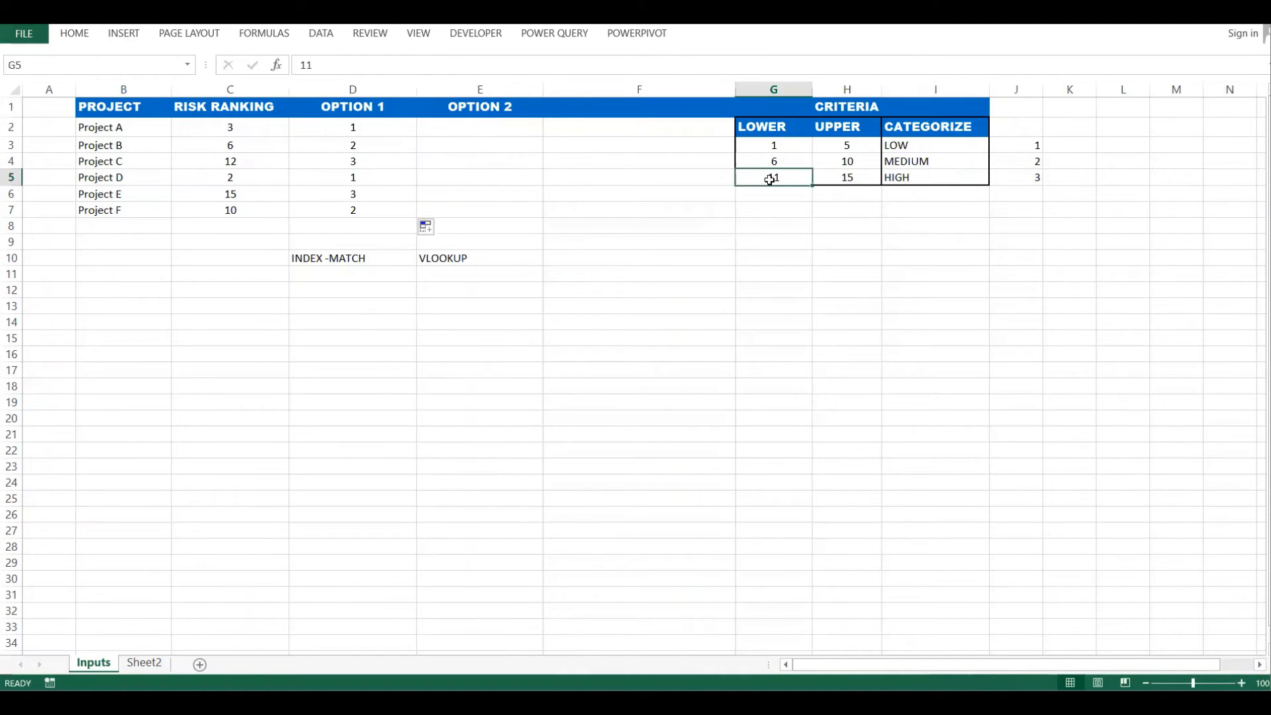
click(842, 175)
click(1045, 177)
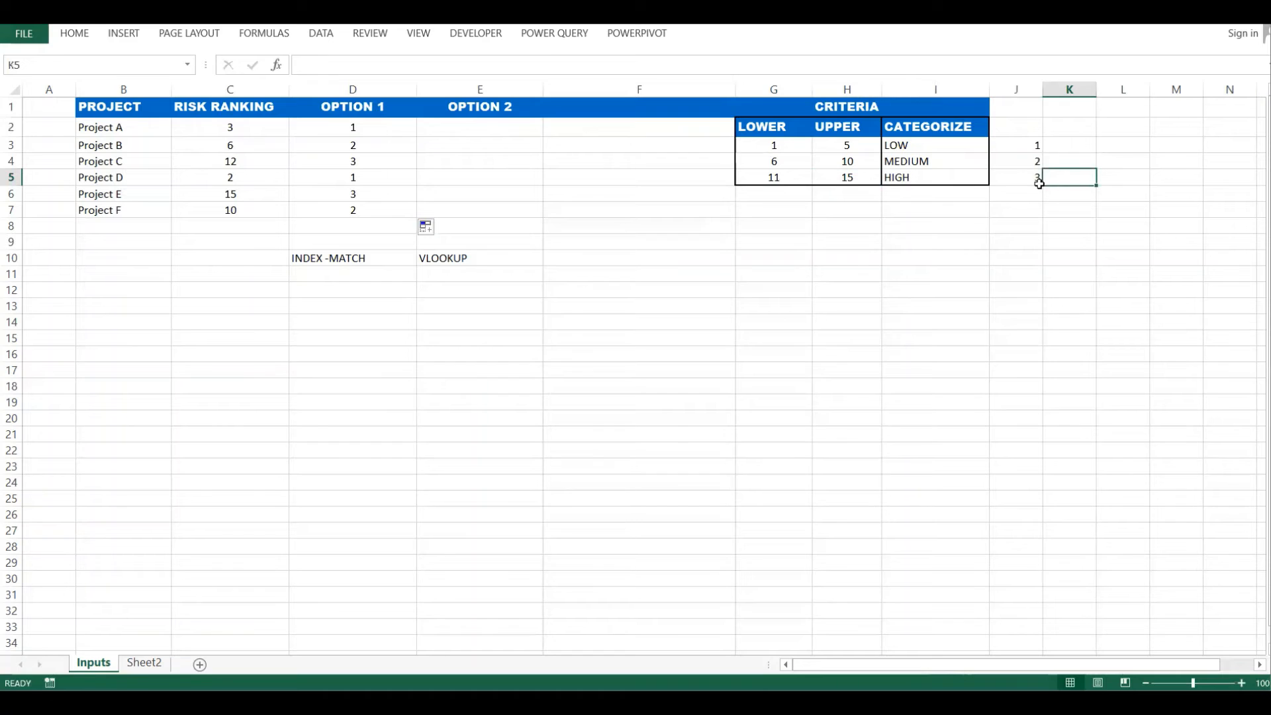
click(368, 129)
drag(355, 178, 353, 210)
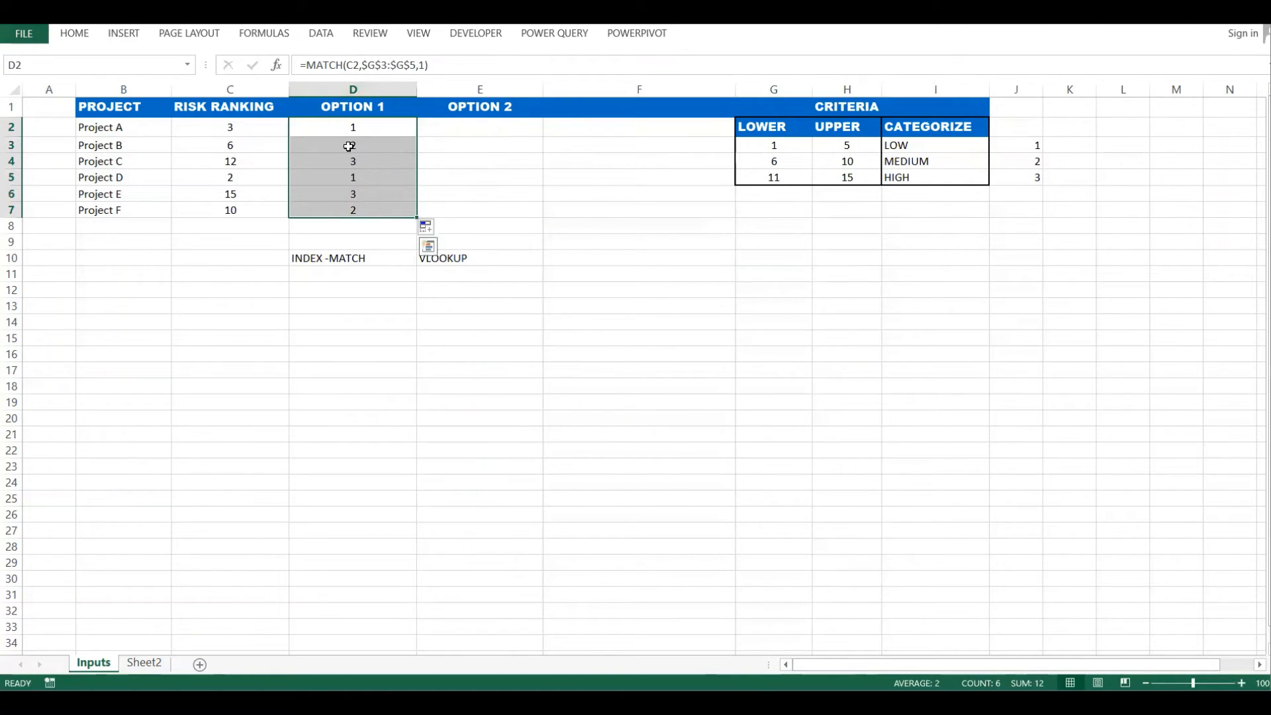
Enter =INDEX(I3:I5,1) in D12 as a test of returning a category by its row number
click(341, 292)
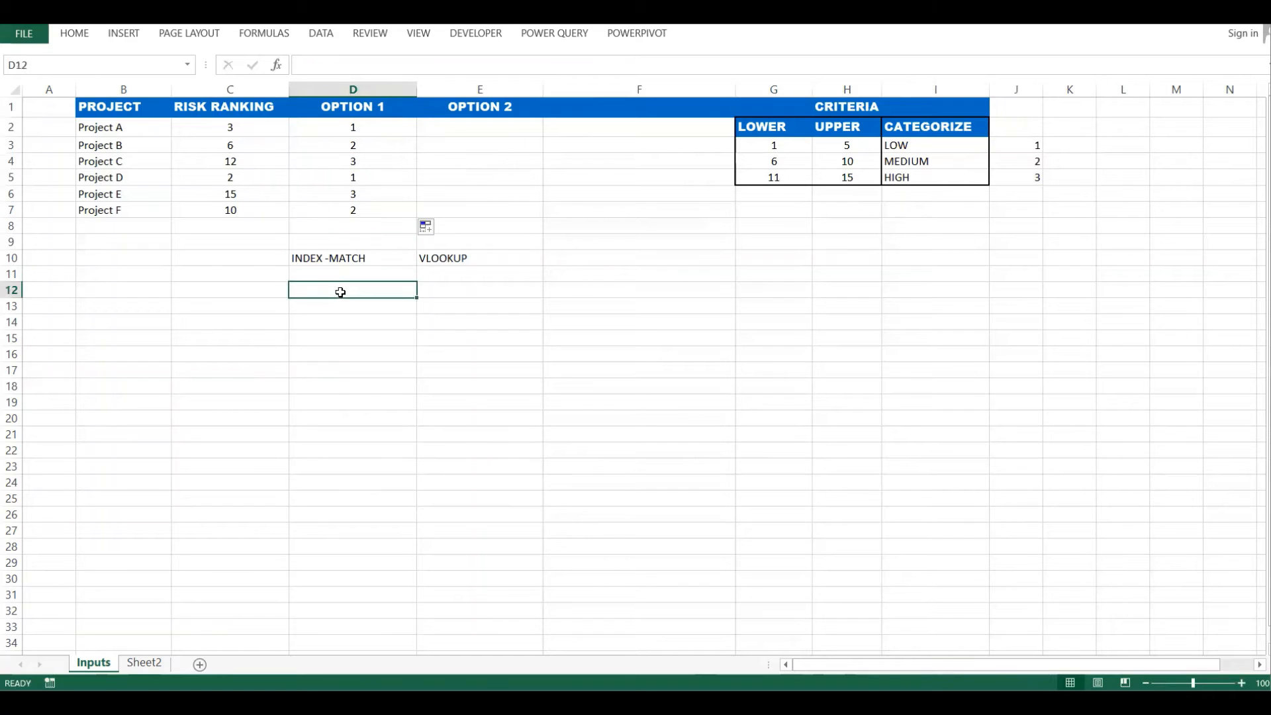
text(INDE)
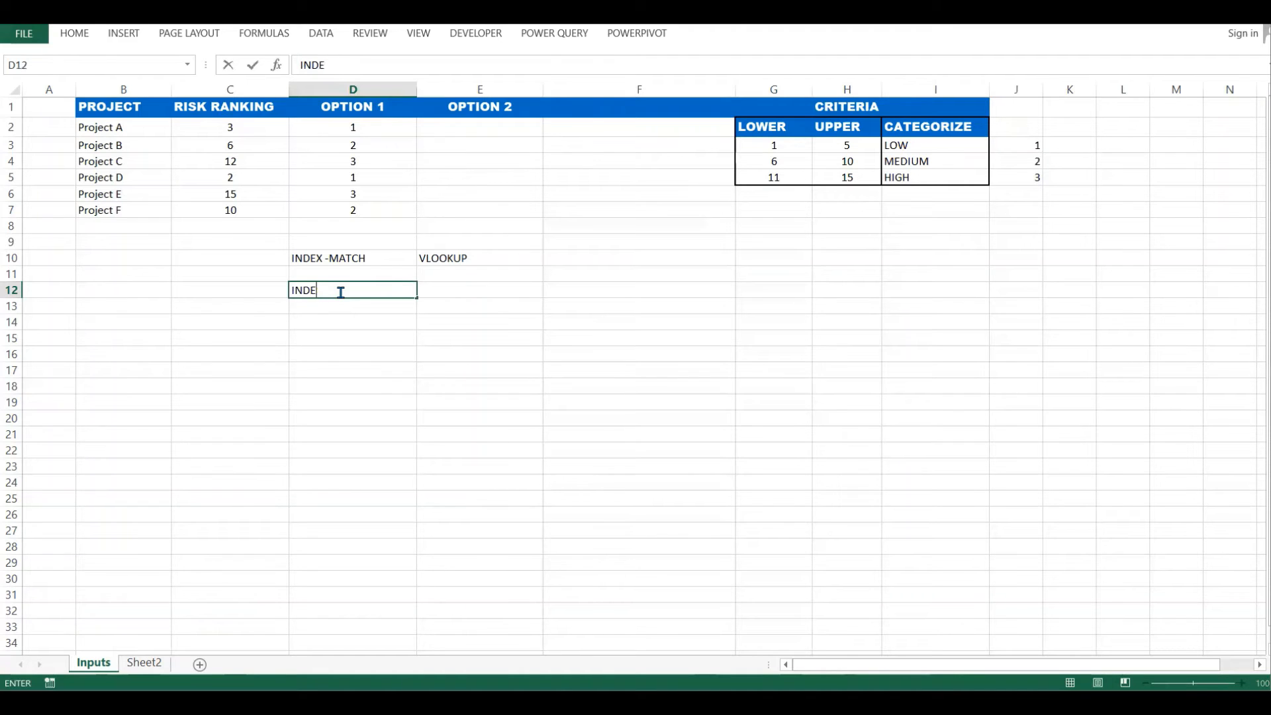
key(BackSpace)
key(BackSpace)
key(BackSpace)
key(BackSpace)
text(=I)
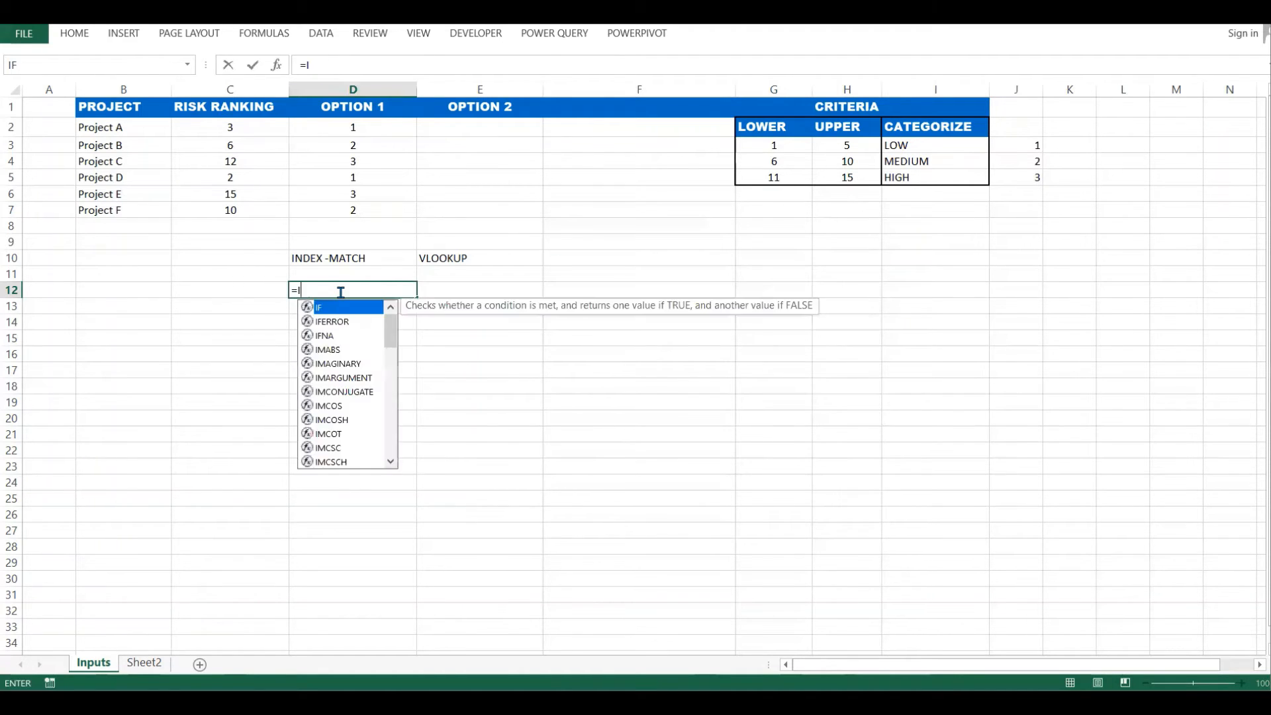
text(NDEX()
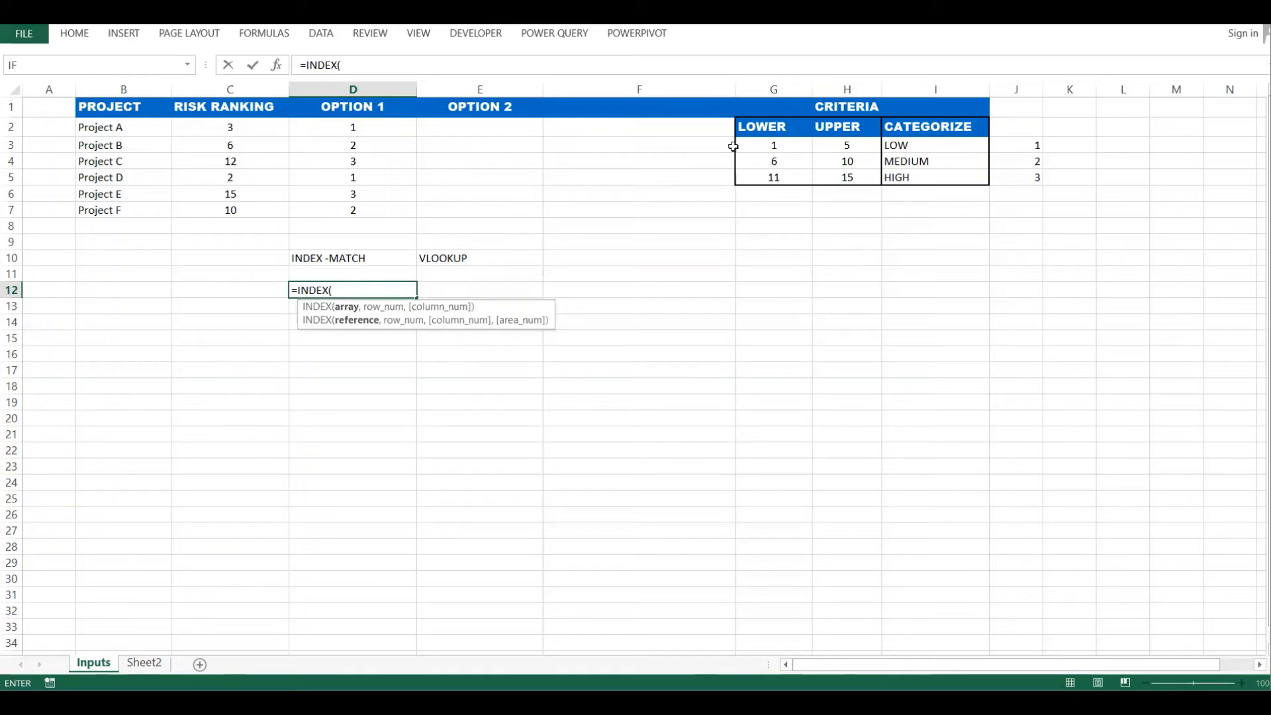
drag(904, 144, 905, 180)
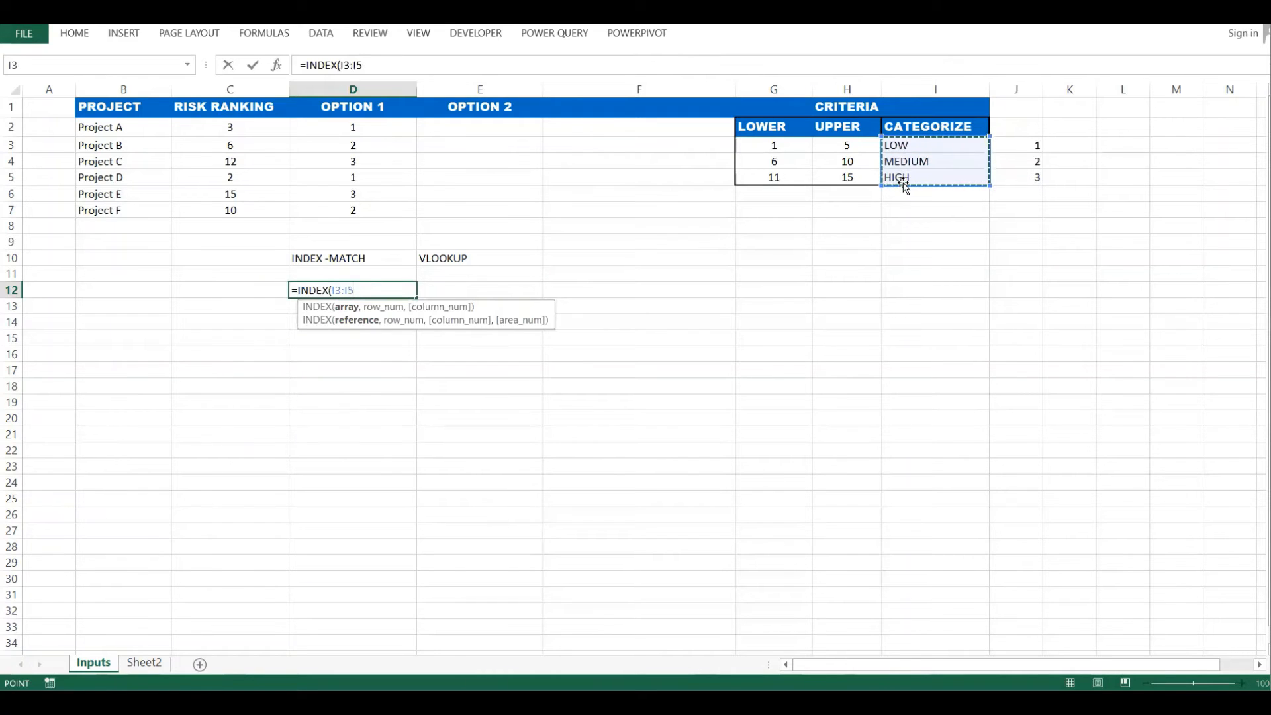
text(,1)
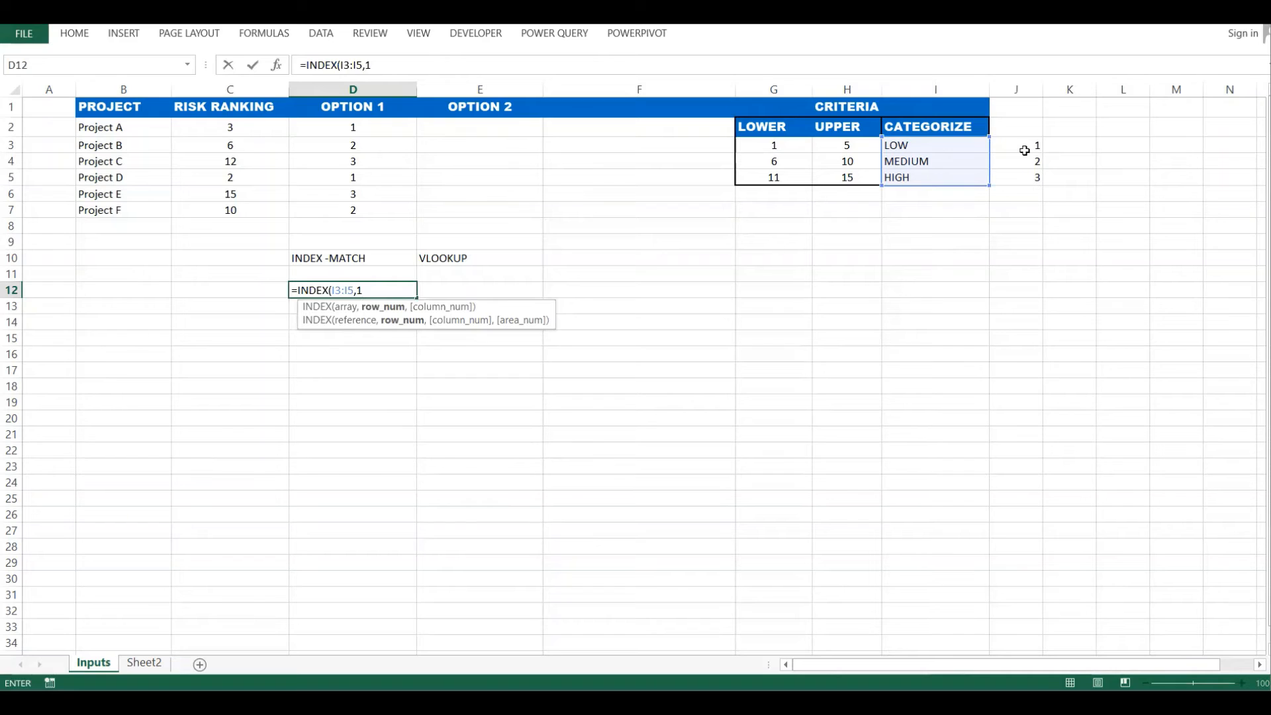
text())
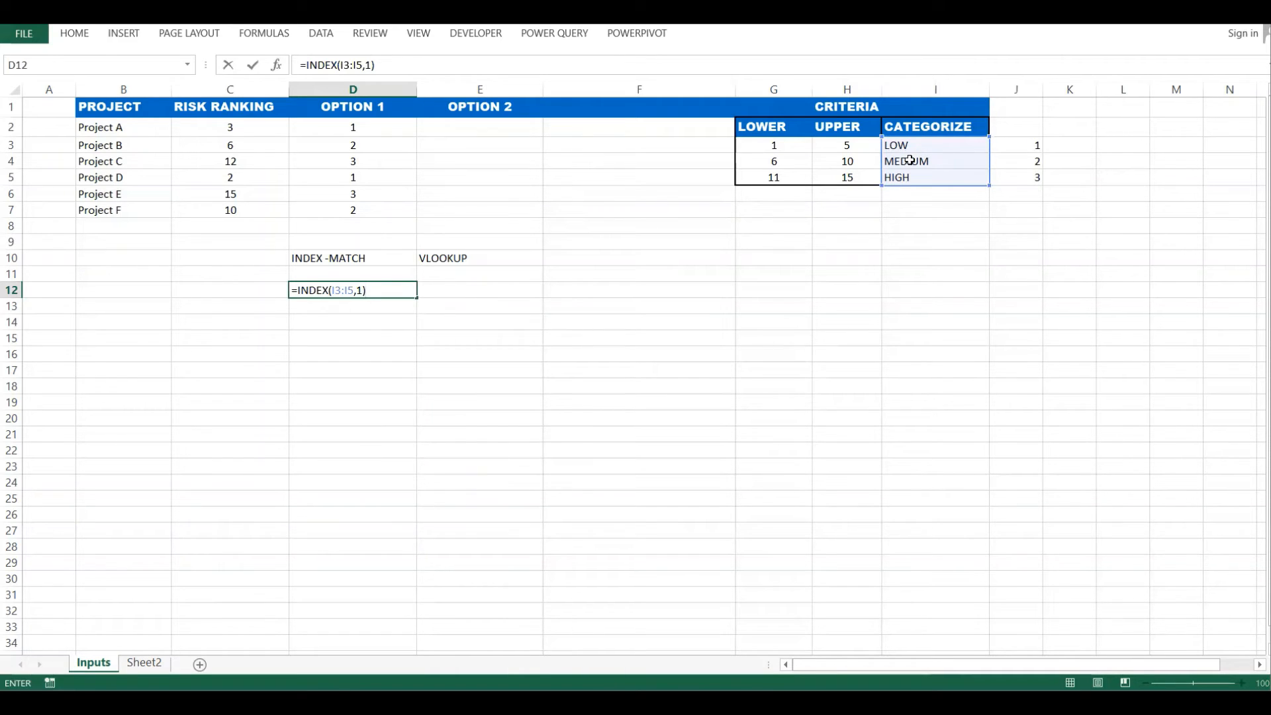
key(Return)
Set the row number in D12's INDEX formula to 2
click(316, 291)
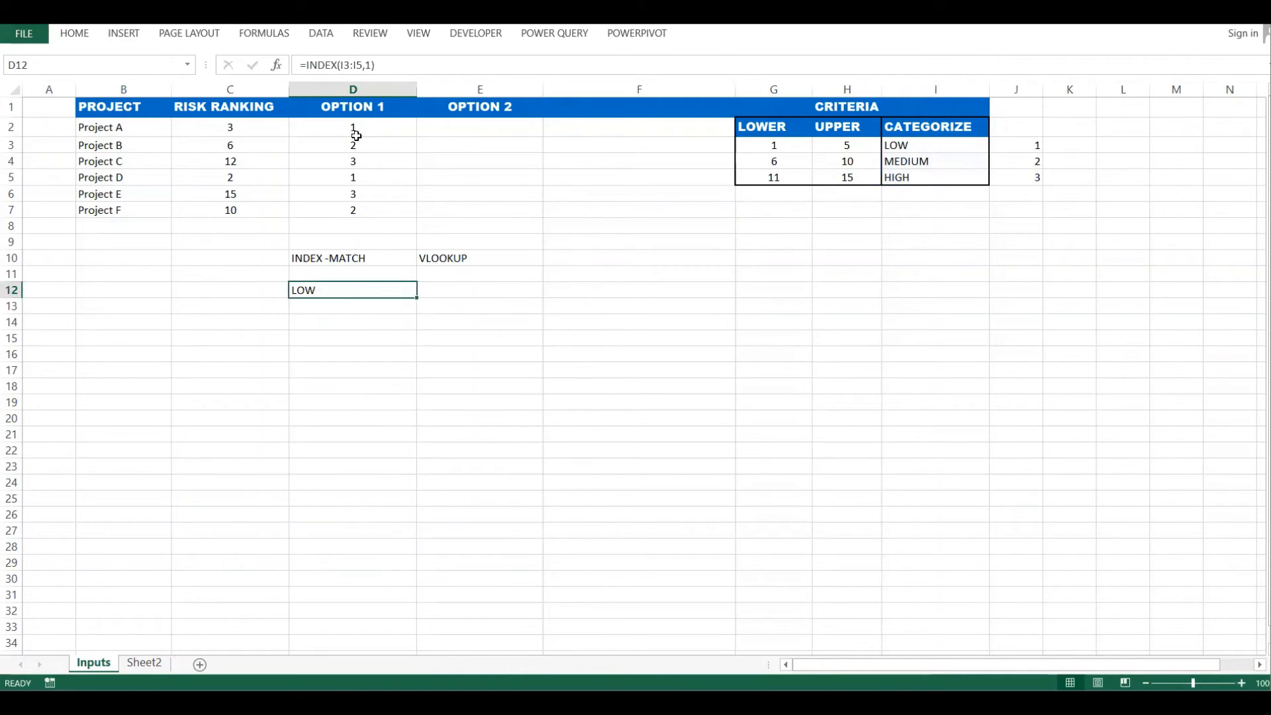
click(371, 65)
key(BackSpace)
text(2)
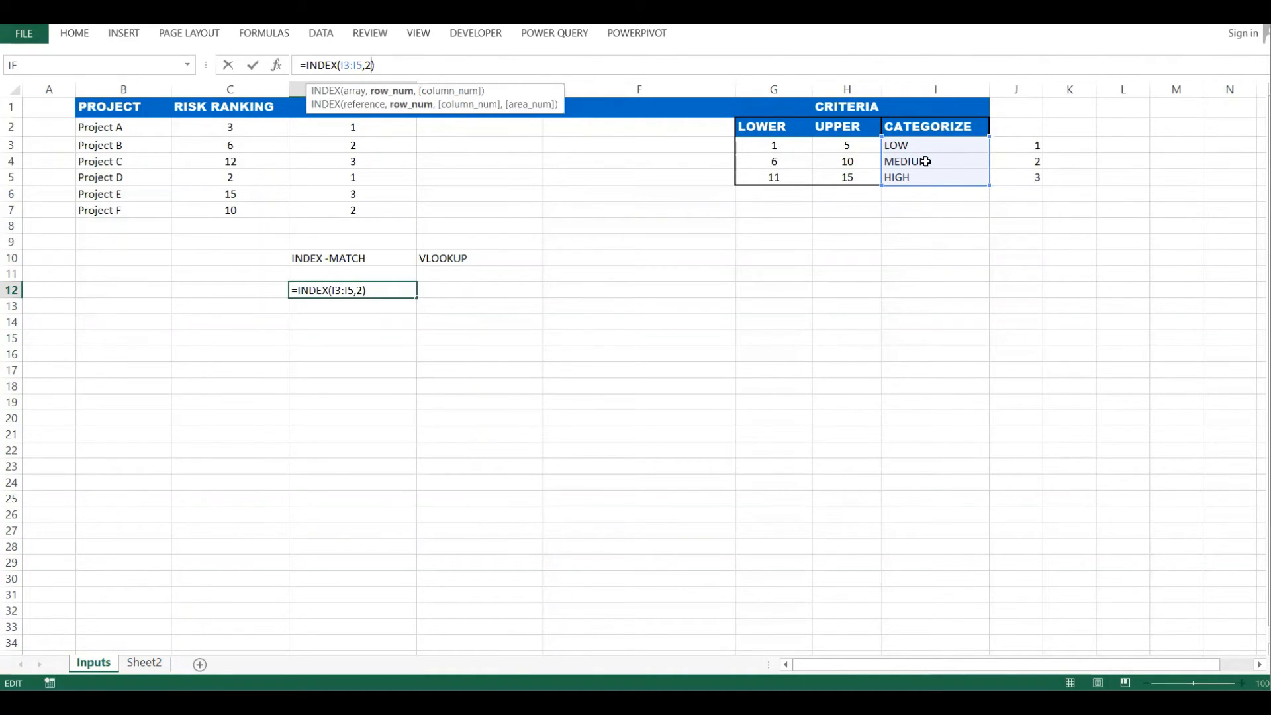
key(Return)
Set the row number in D12's INDEX formula to 3
click(358, 291)
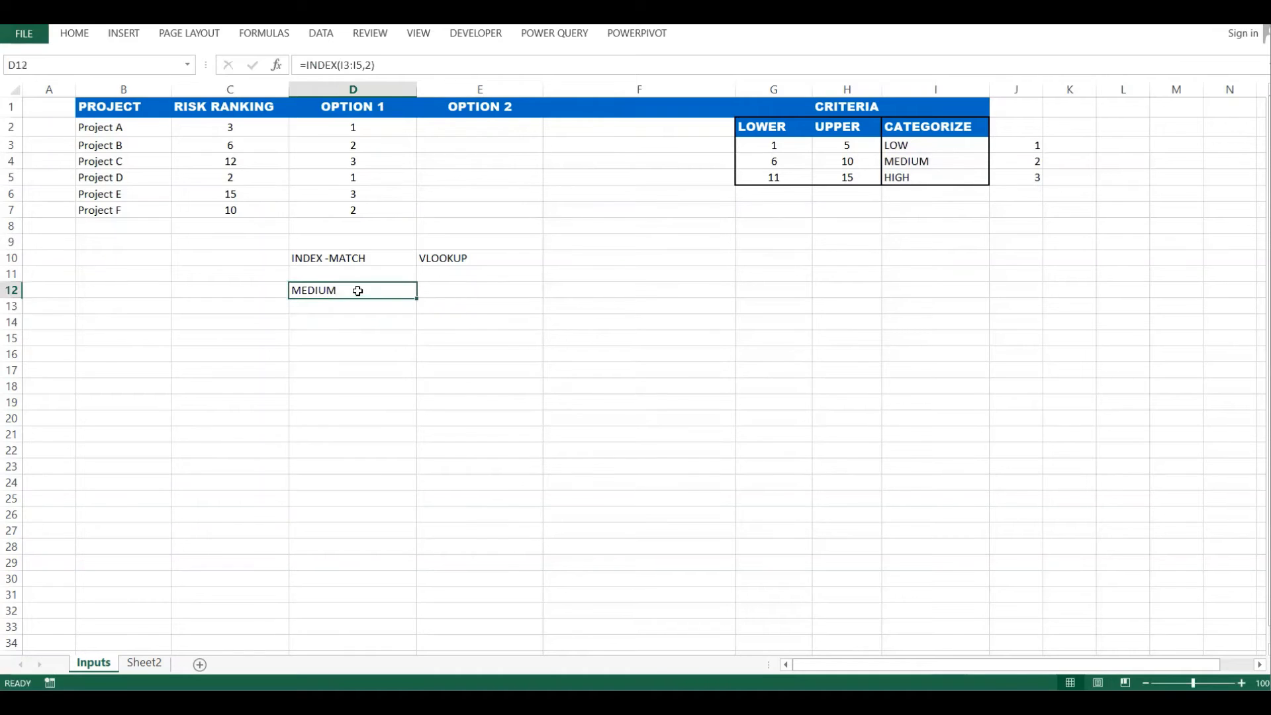
click(369, 66)
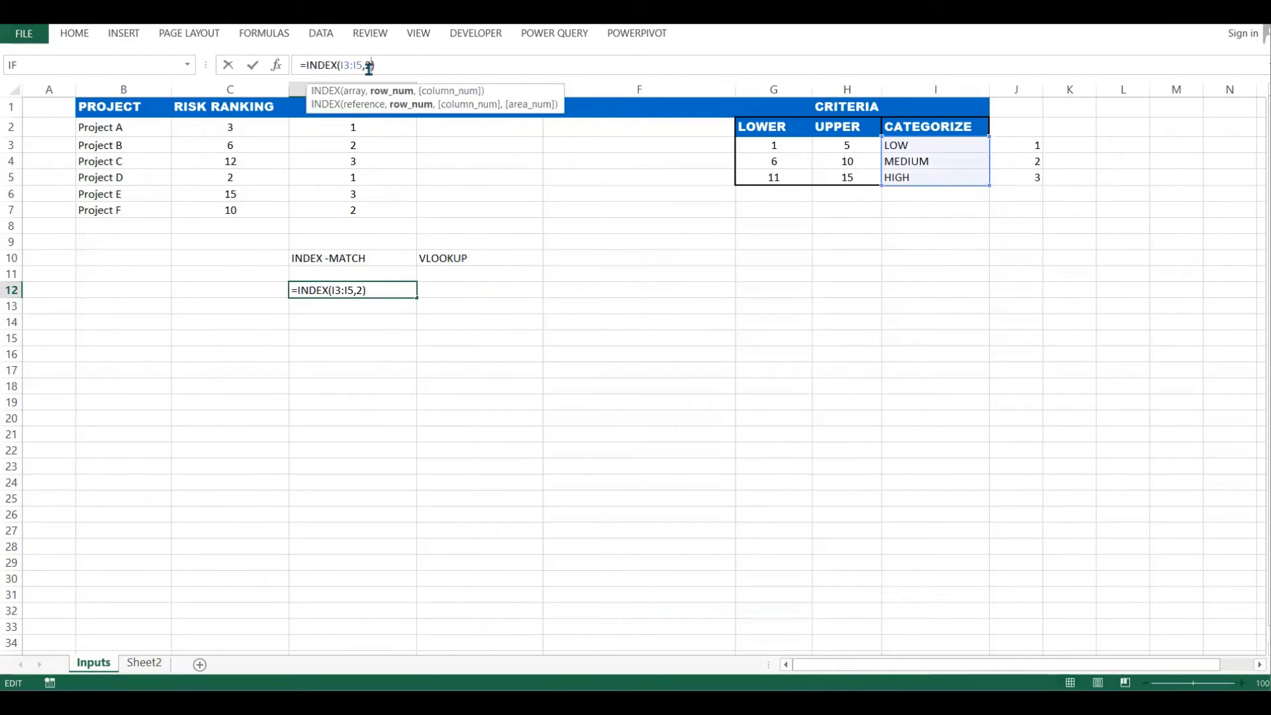
key(BackSpace)
text(3)
key(Return)
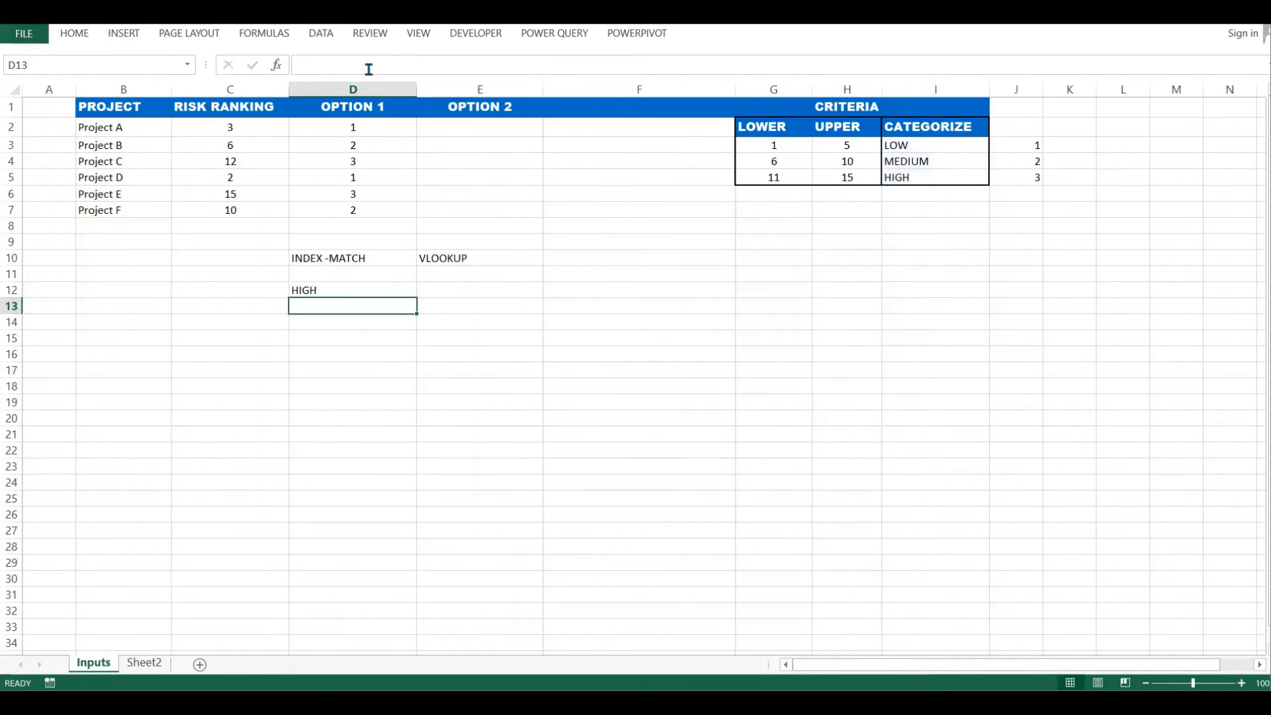
Compare the category list in I3:I5 and the MATCH results in D2:D7 with the INDEX formula in D12
click(912, 177)
drag(896, 145, 908, 180)
drag(356, 128, 362, 207)
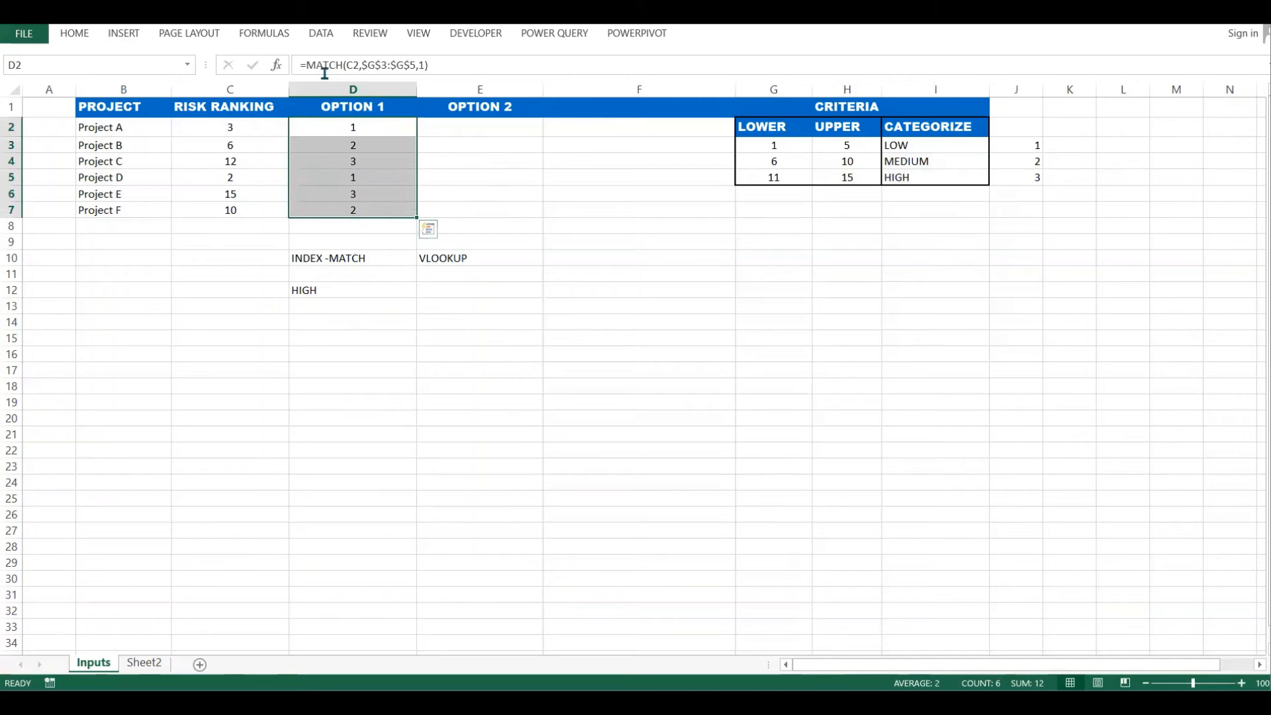
click(315, 291)
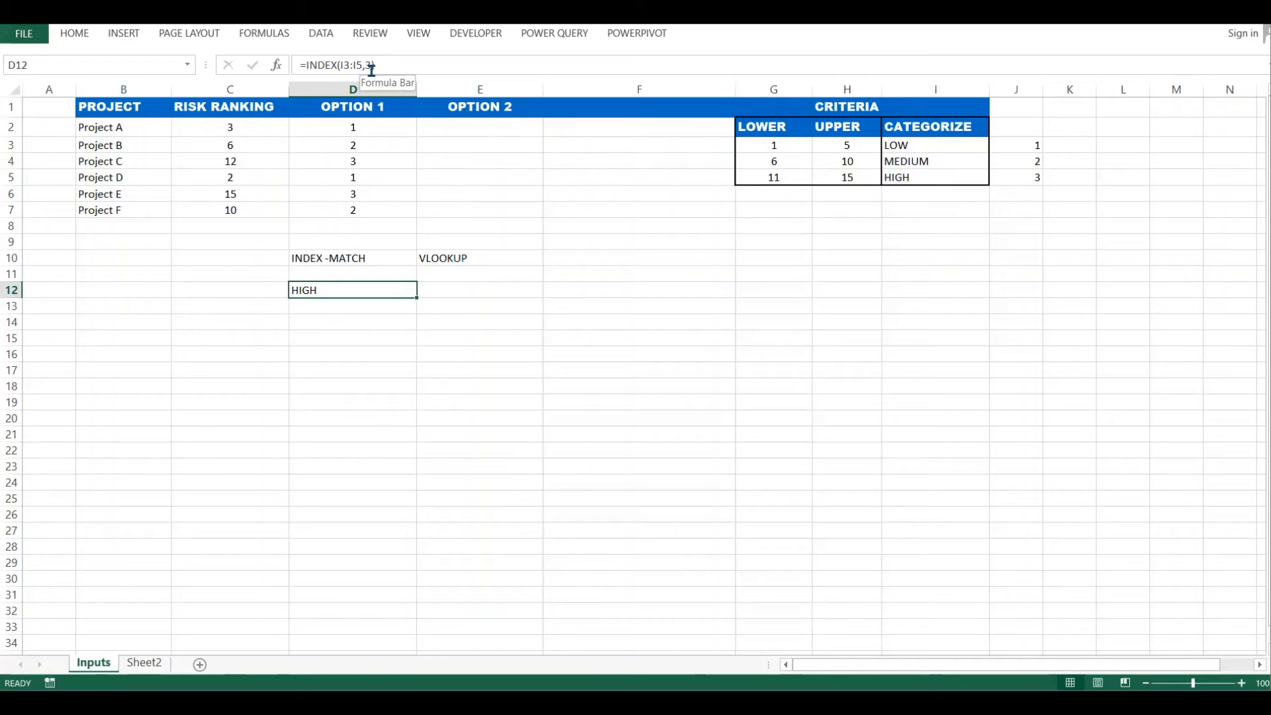
click(373, 197)
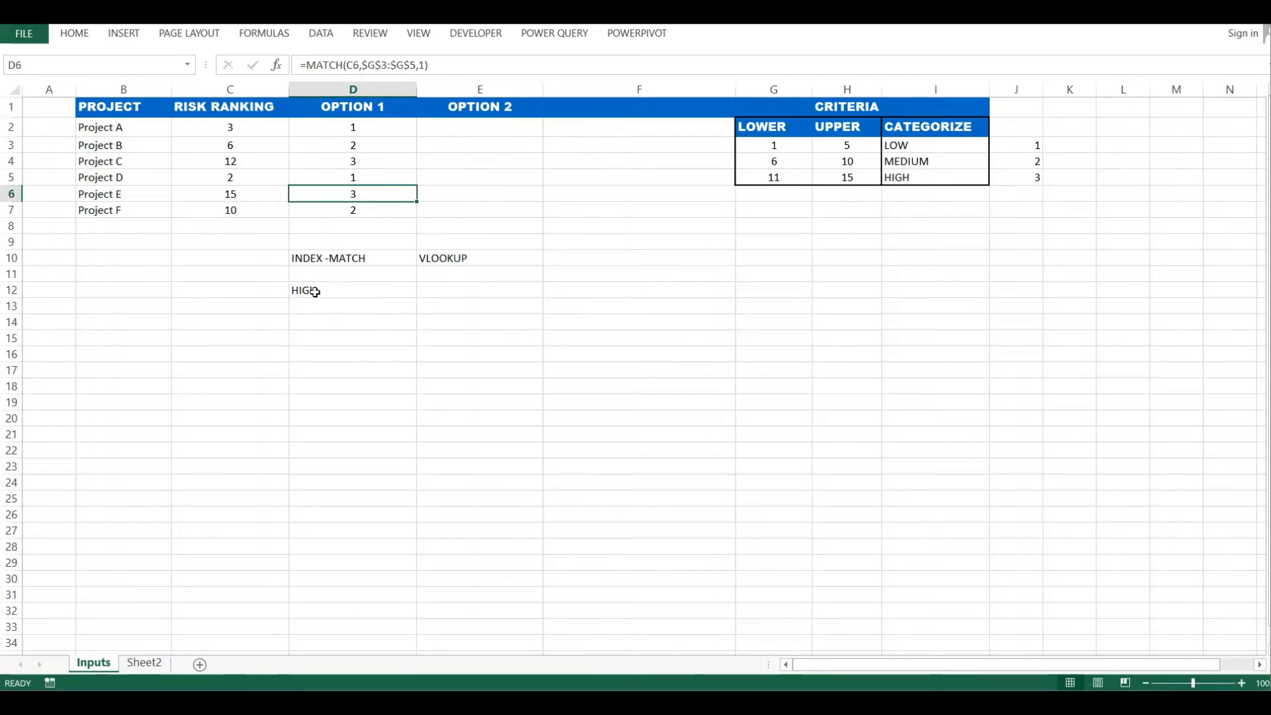
click(316, 290)
click(352, 126)
drag(427, 64, 353, 59)
key(Return)
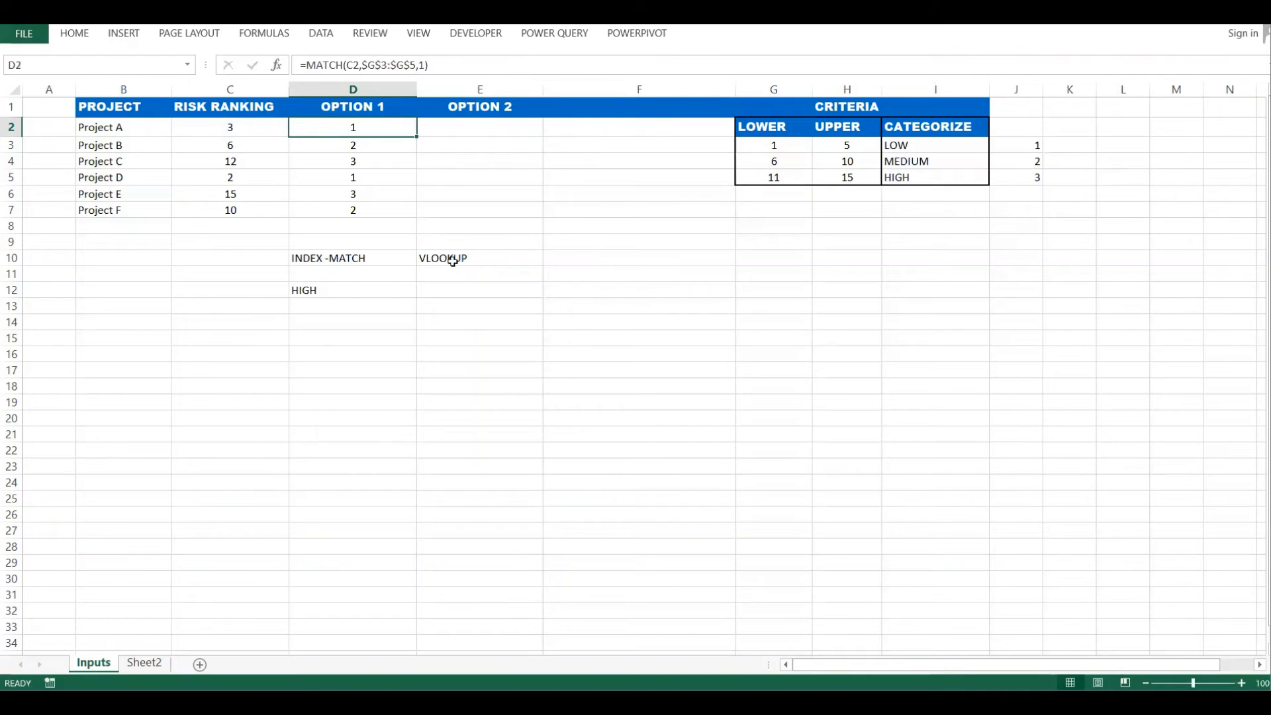
click(397, 238)
click(937, 149)
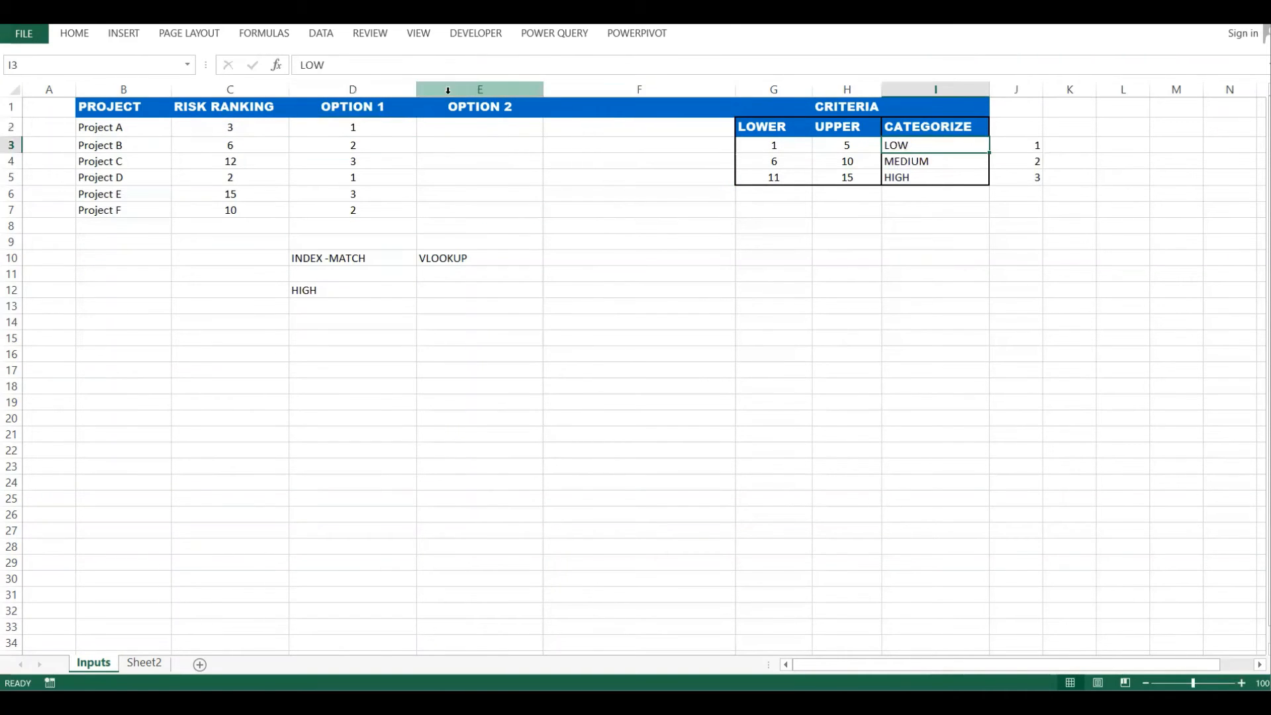
click(369, 130)
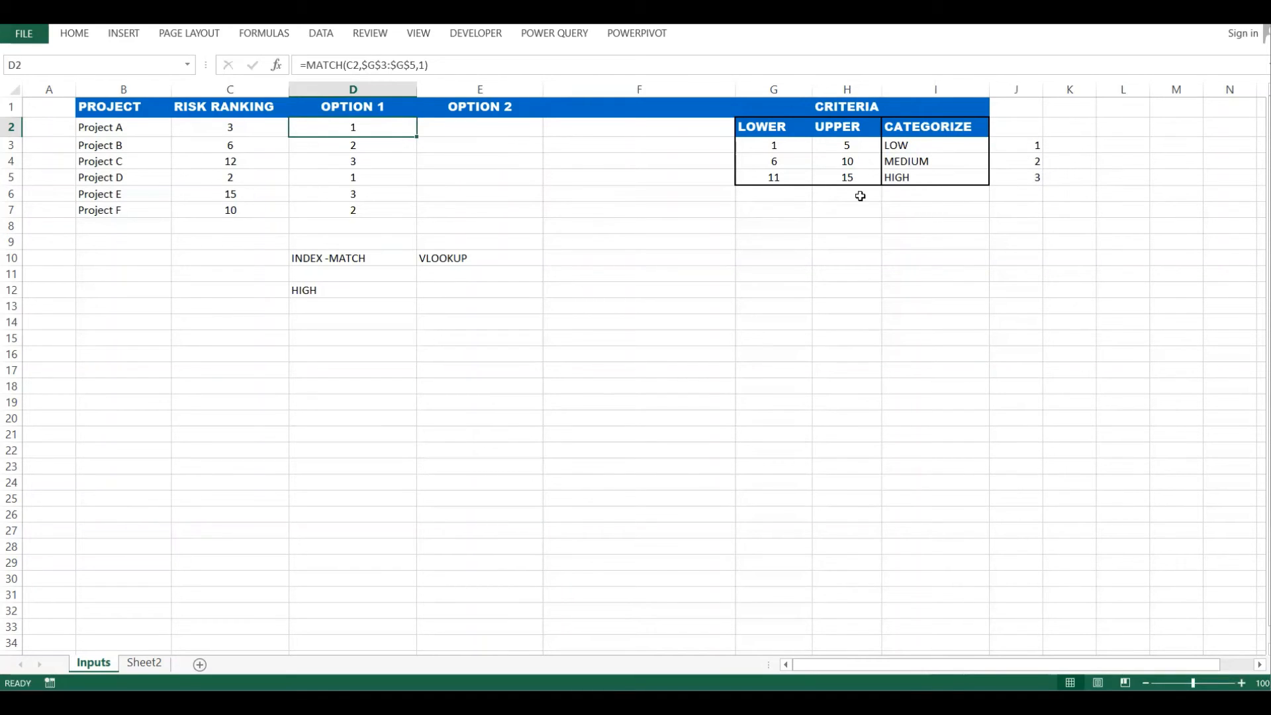
click(437, 66)
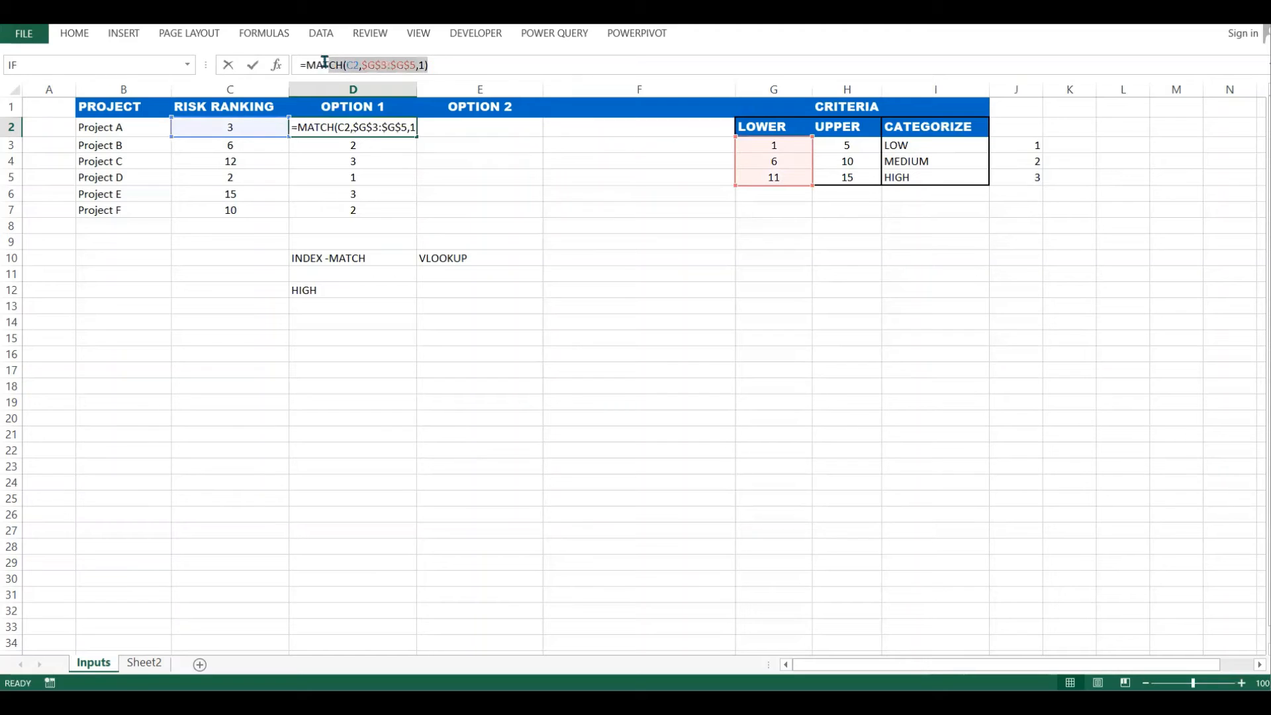
click(306, 66)
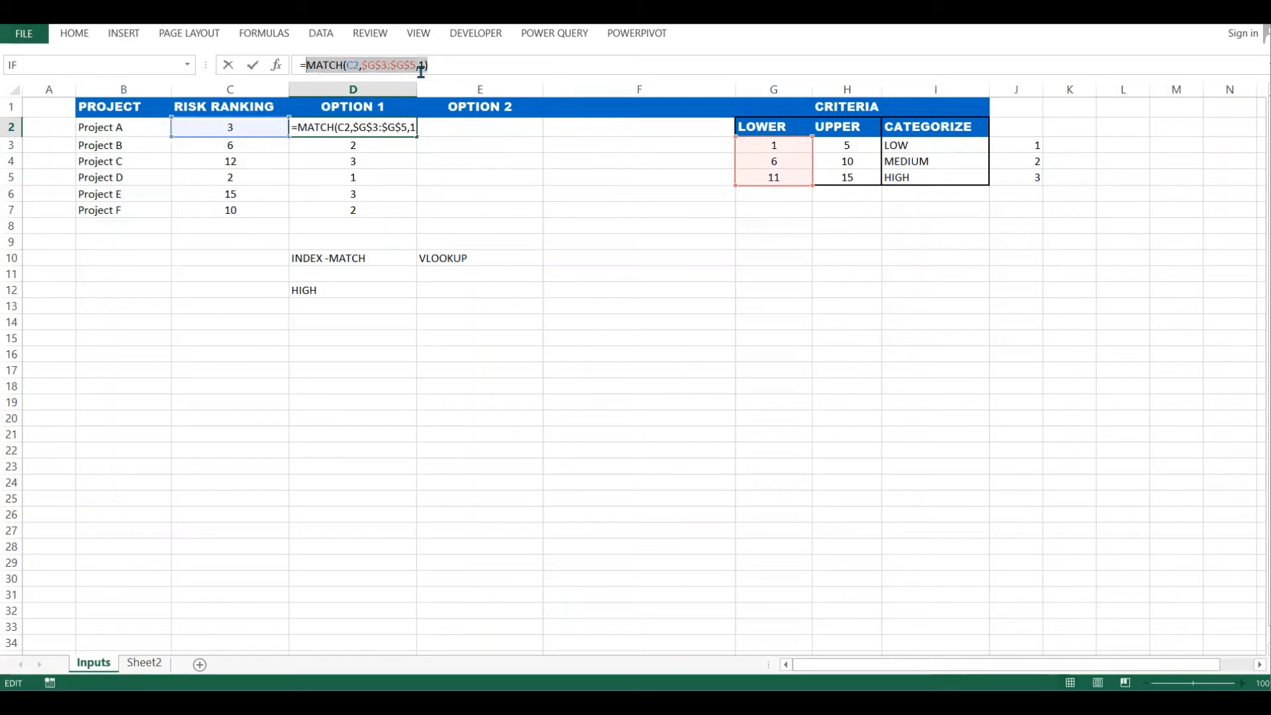
key(BackSpace)
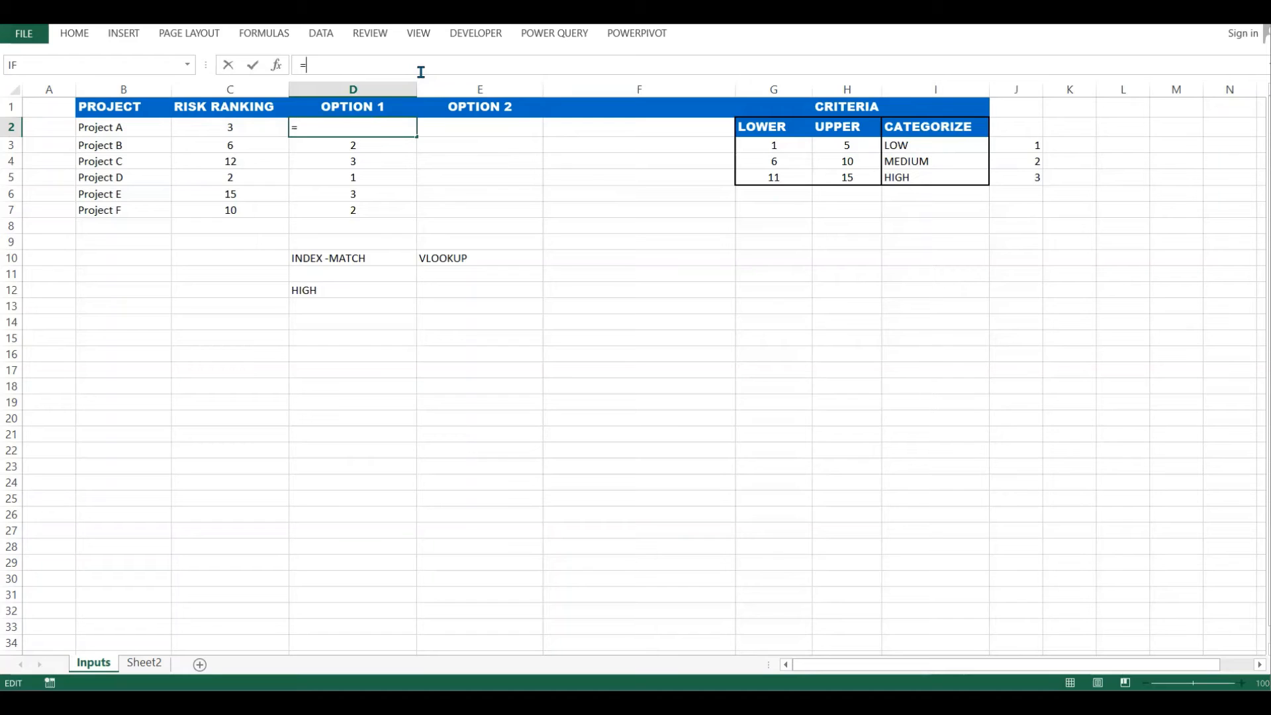
key(Escape)
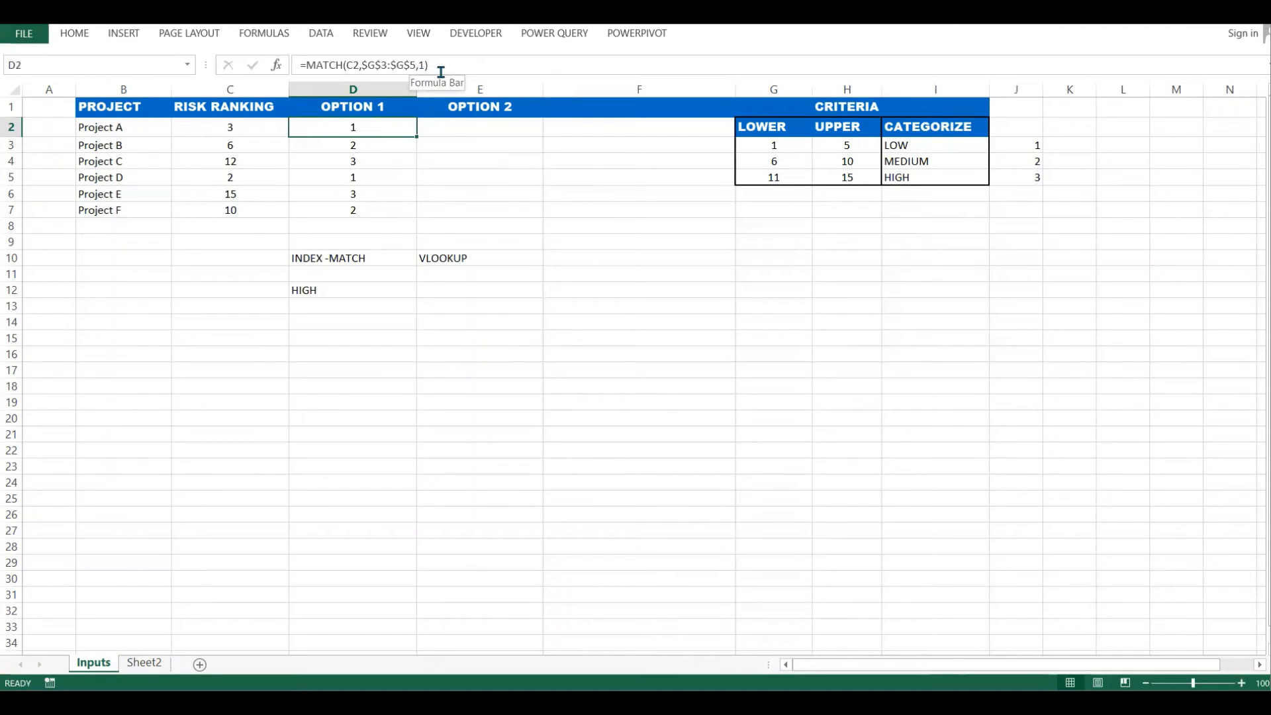
Cut the MATCH function out of D2's formula and start an INDEX function there with $I$3:$I$5 as the array
drag(440, 69, 308, 63)
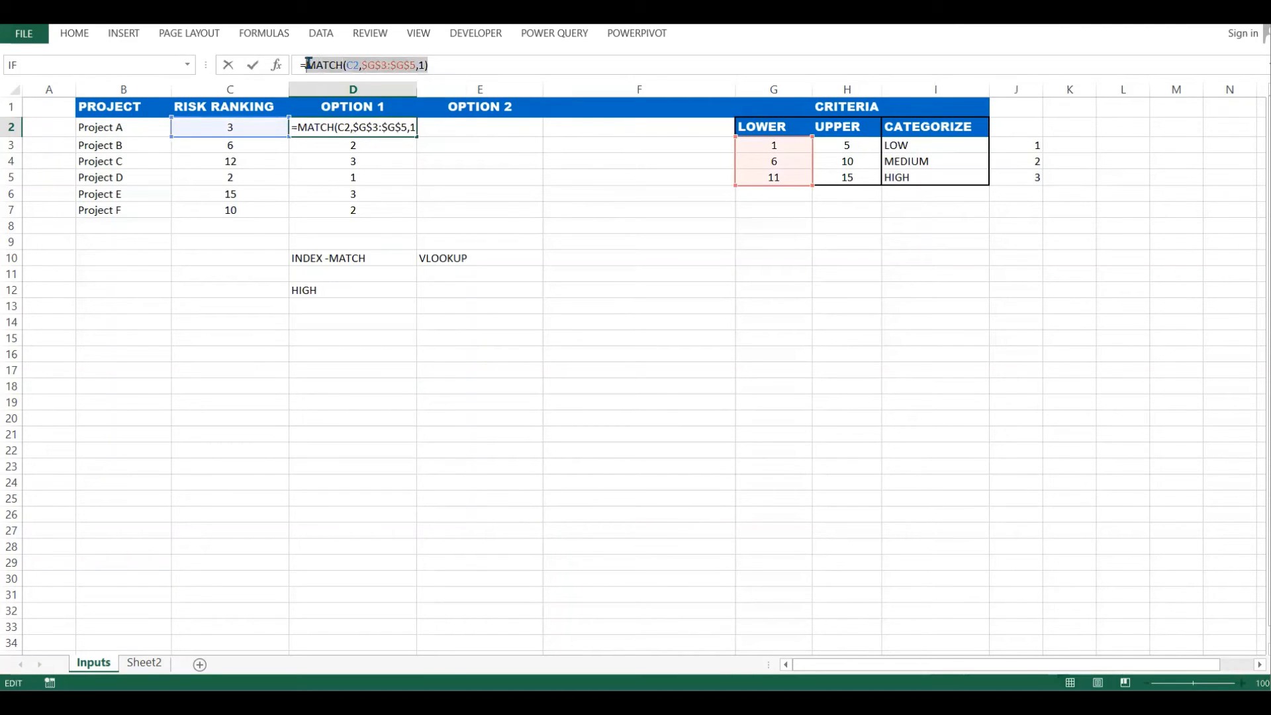
key(BackSpace)
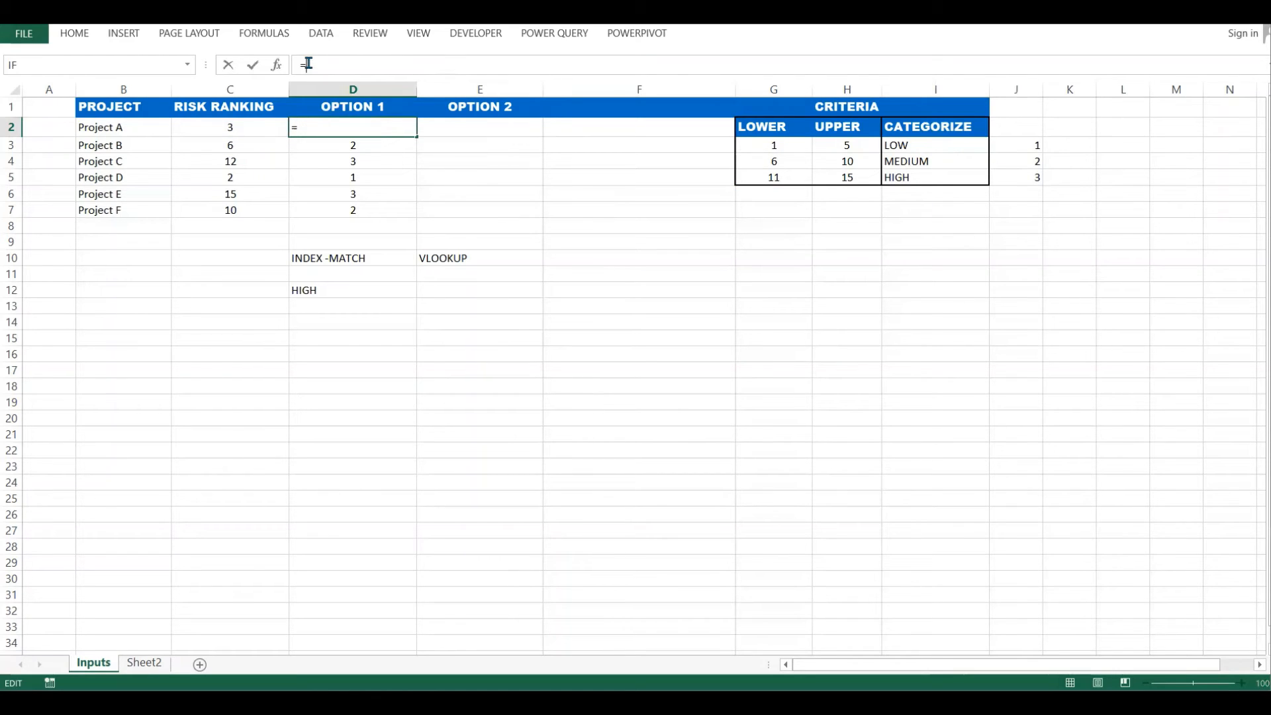
text(INDEX)
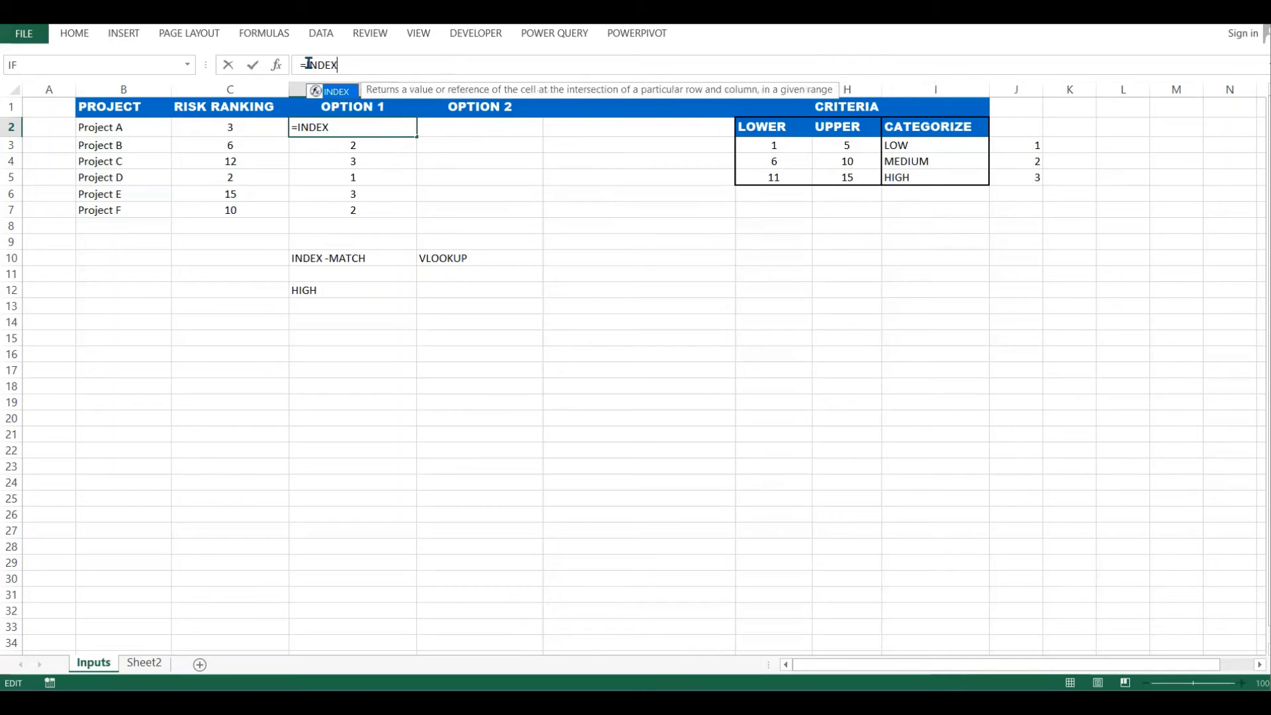
text(()
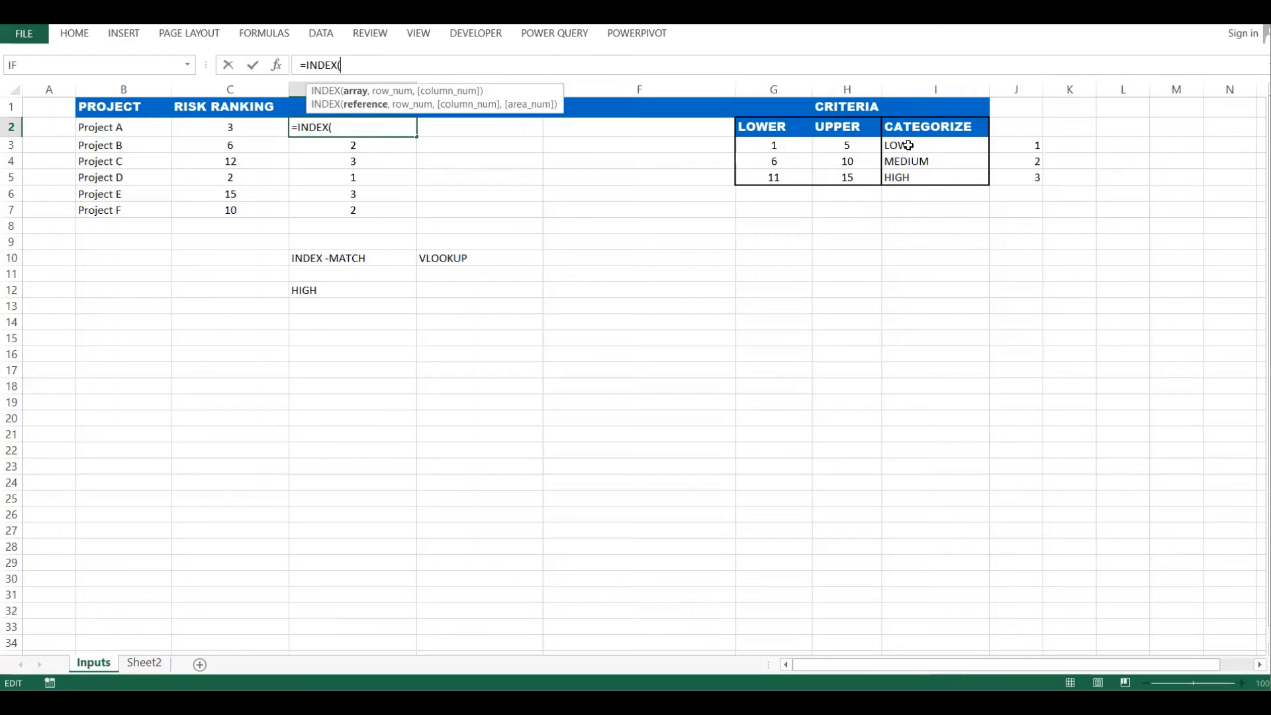
drag(907, 145, 908, 175)
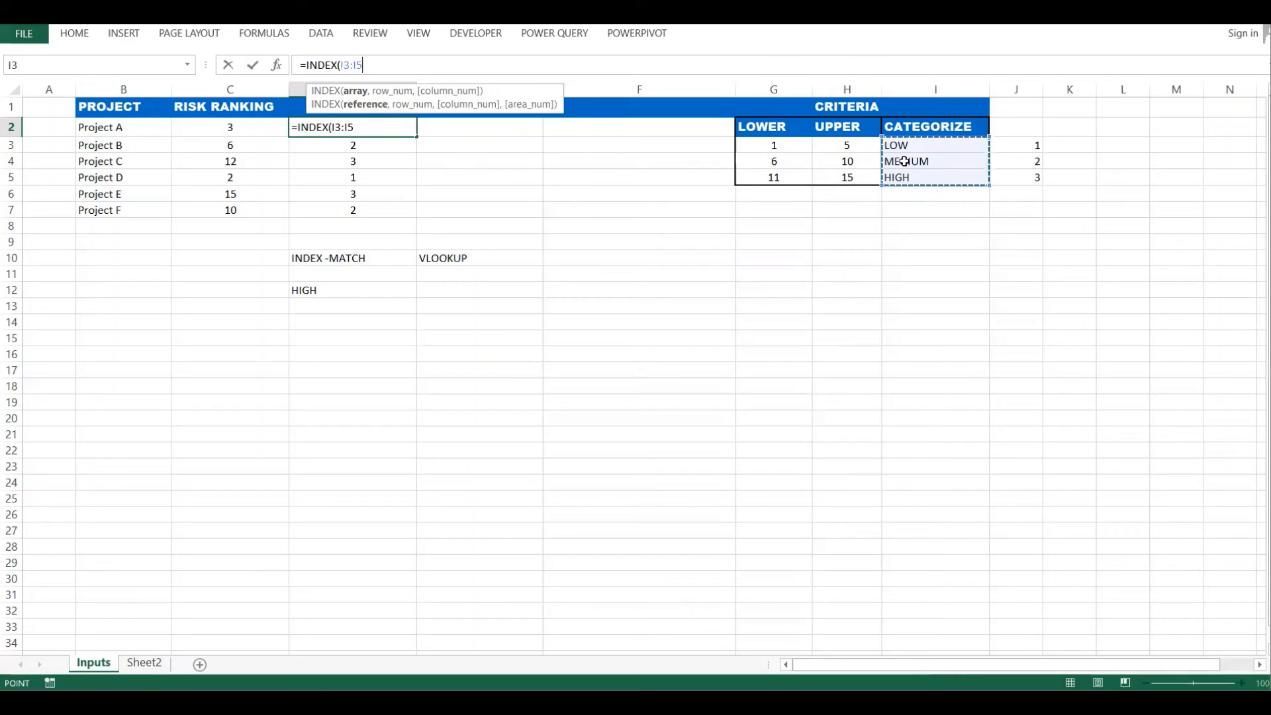
click(907, 161)
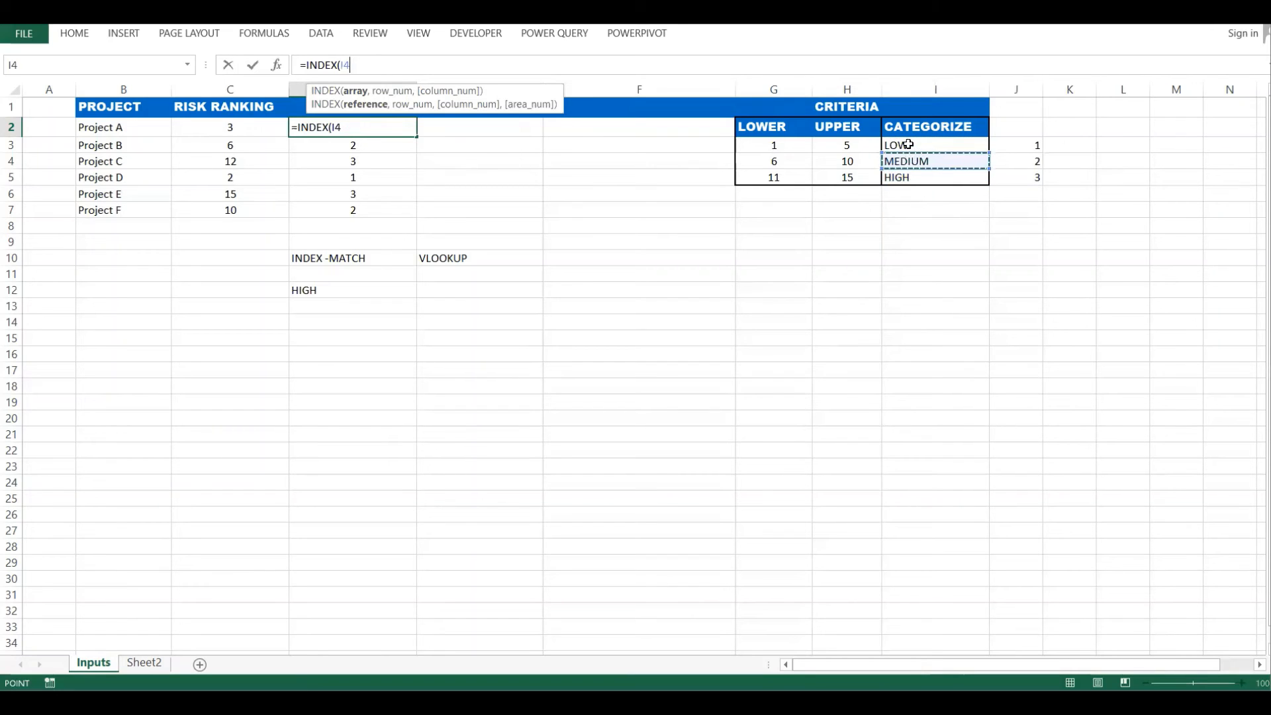
drag(909, 144, 906, 186)
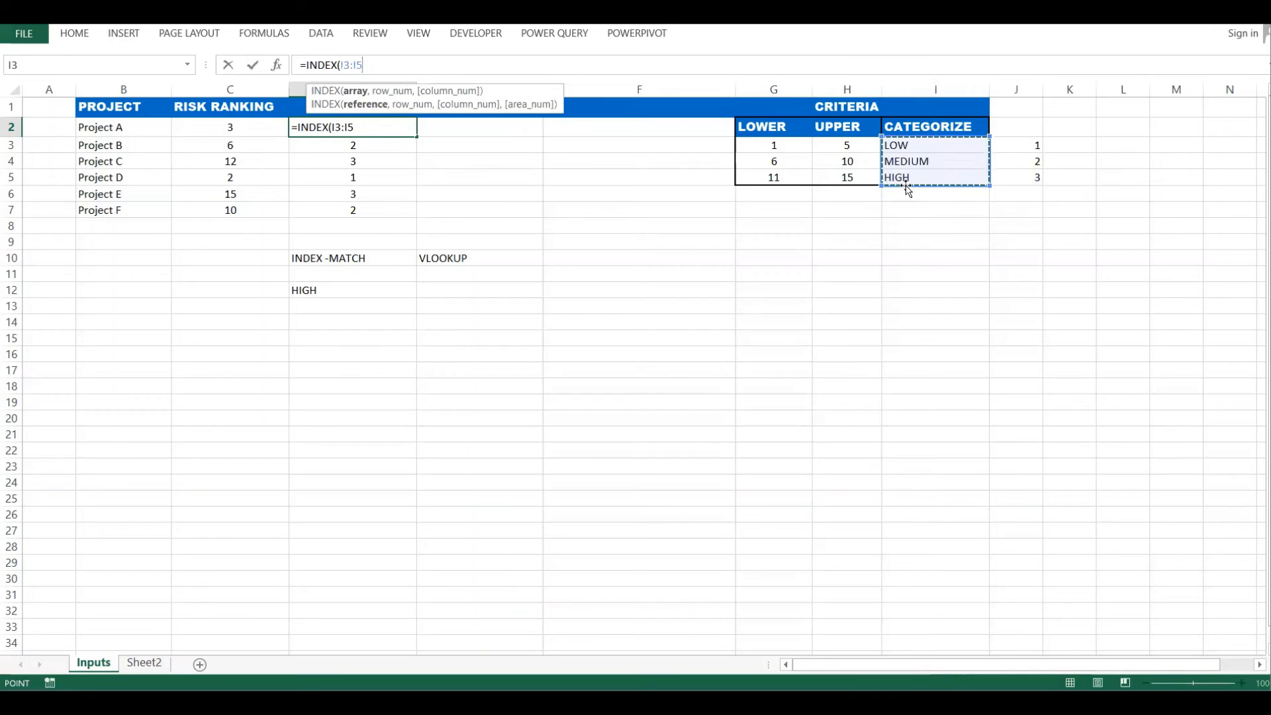
key(F4)
text(,)
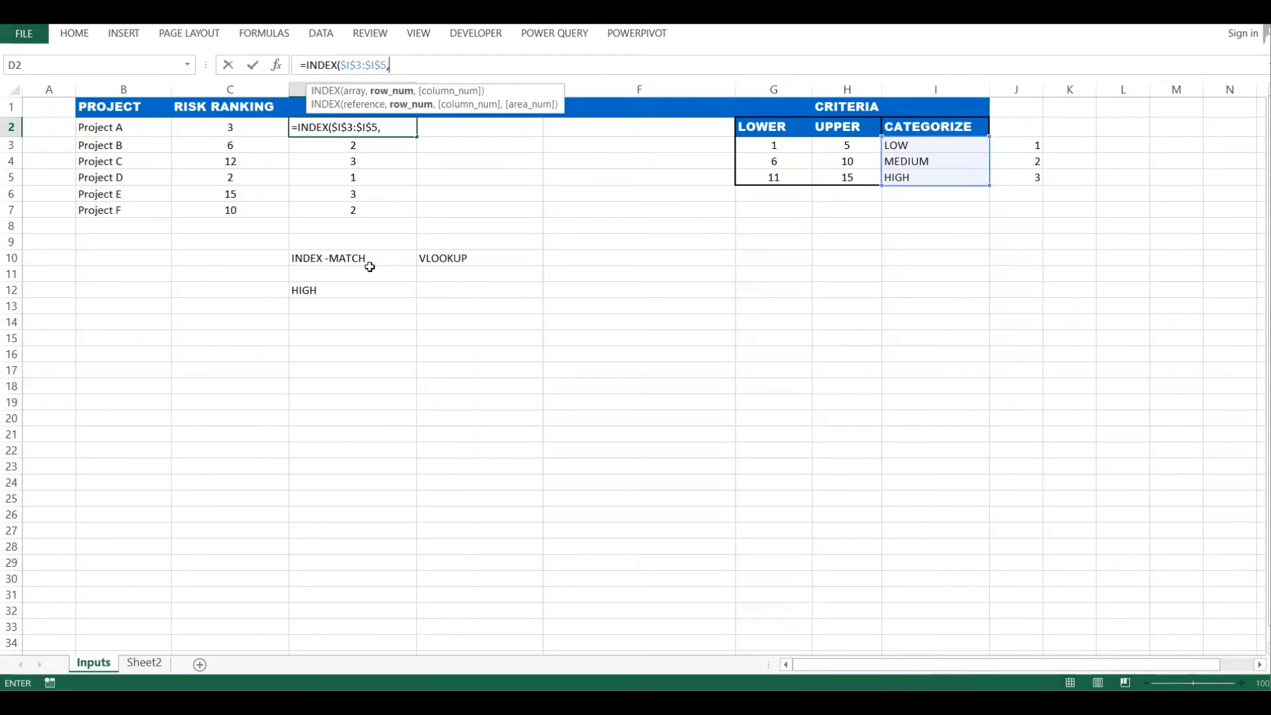
Paste MATCH(C2,$G$3:$G$5,1) as the INDEX row number and complete D2's formula as =INDEX($I$3:$I$5,MATCH(C2,$G$3:$G$5,1))
key(ctrl+v)
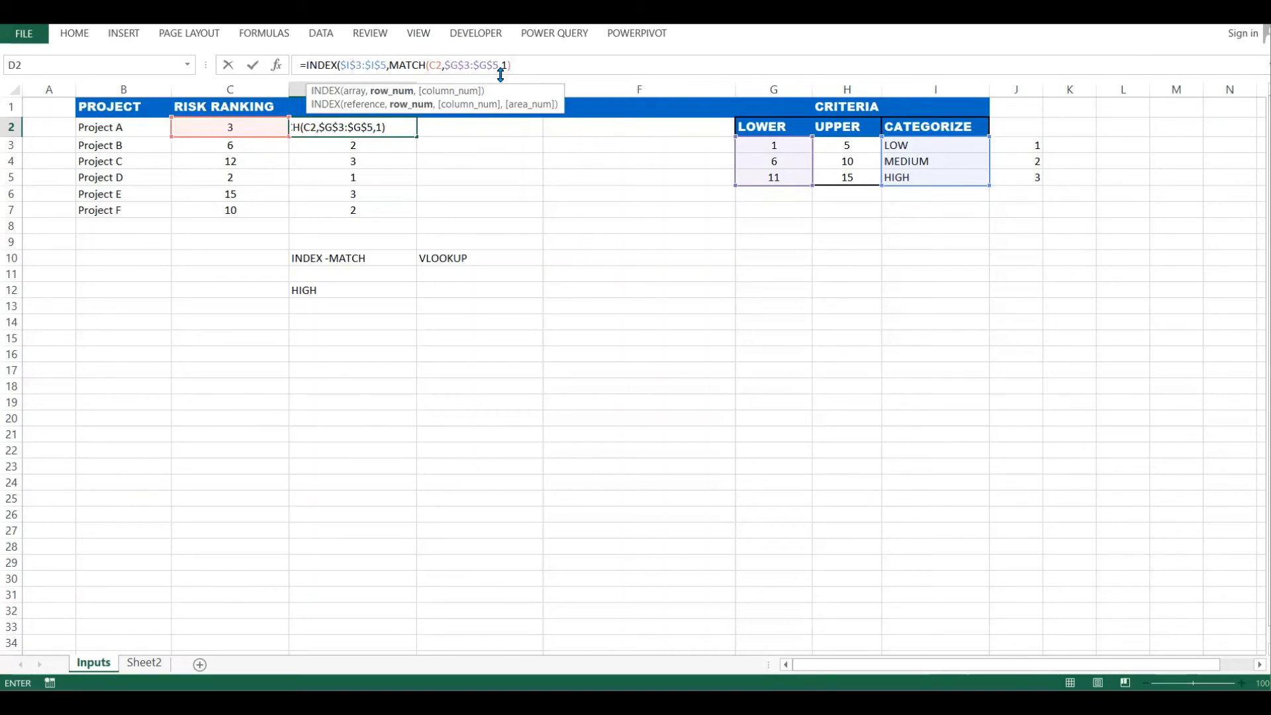
text(,)
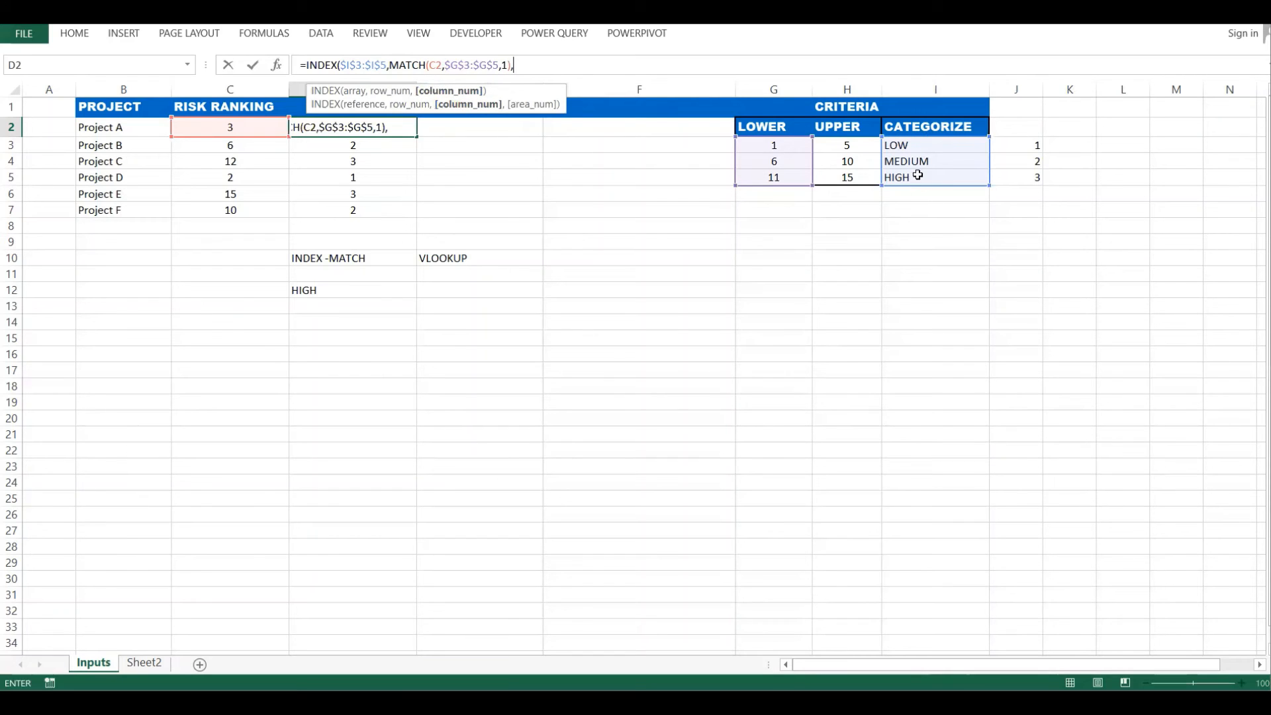
key(BackSpace)
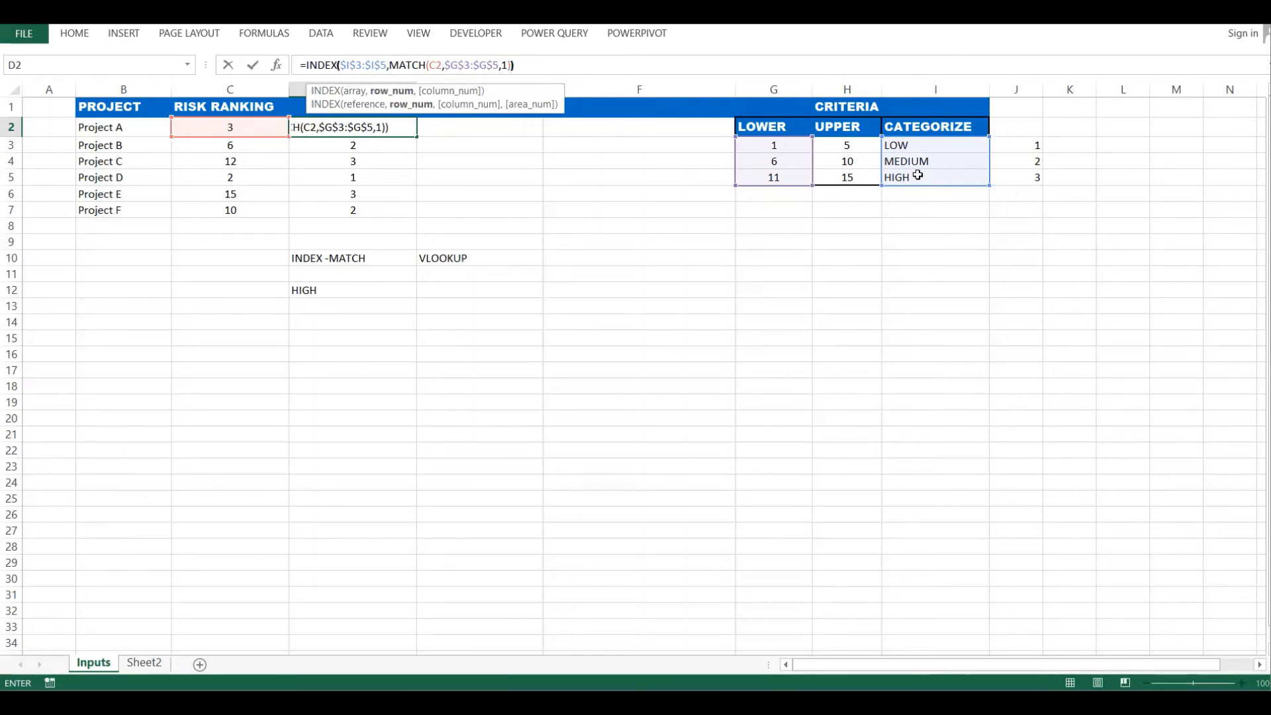
key(Return)
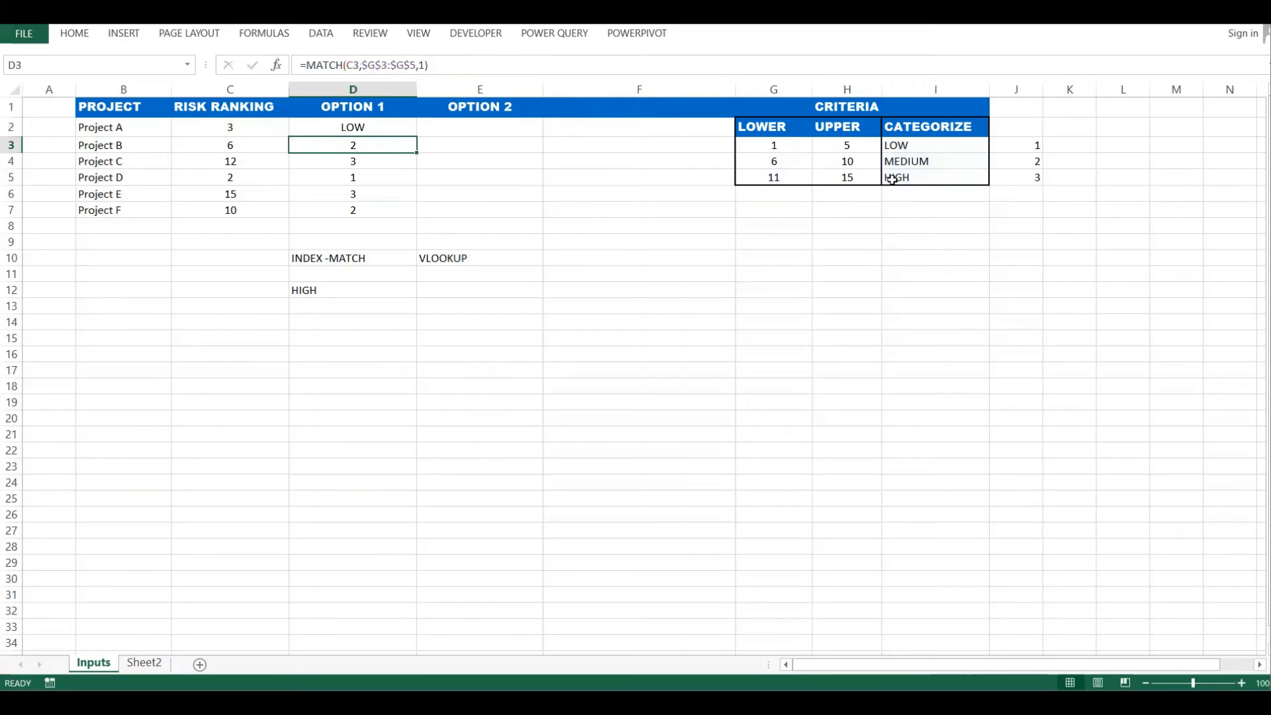
click(370, 125)
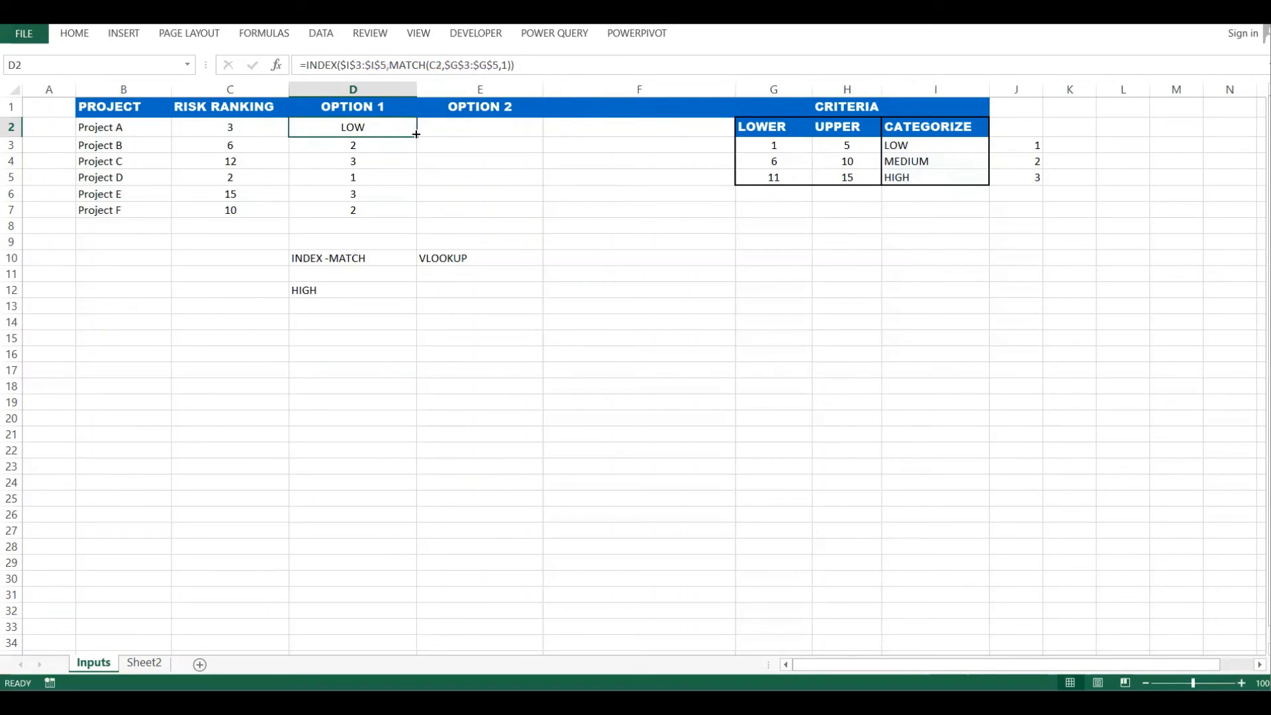
Fill D2's INDEX-MATCH formula down the Option 1 column through D7
drag(418, 135, 403, 210)
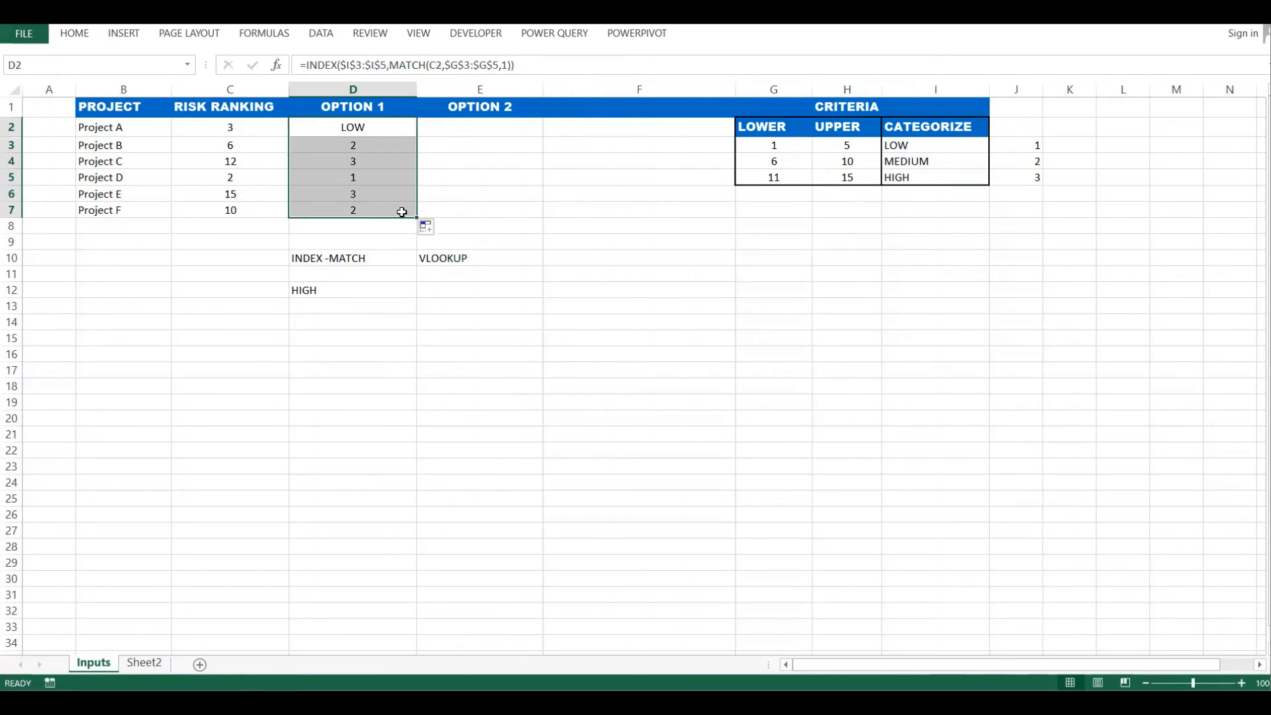
click(445, 191)
Check the Option 1 categories of Projects A, B and C against the lower and upper limits in the criteria table
click(251, 125)
click(345, 125)
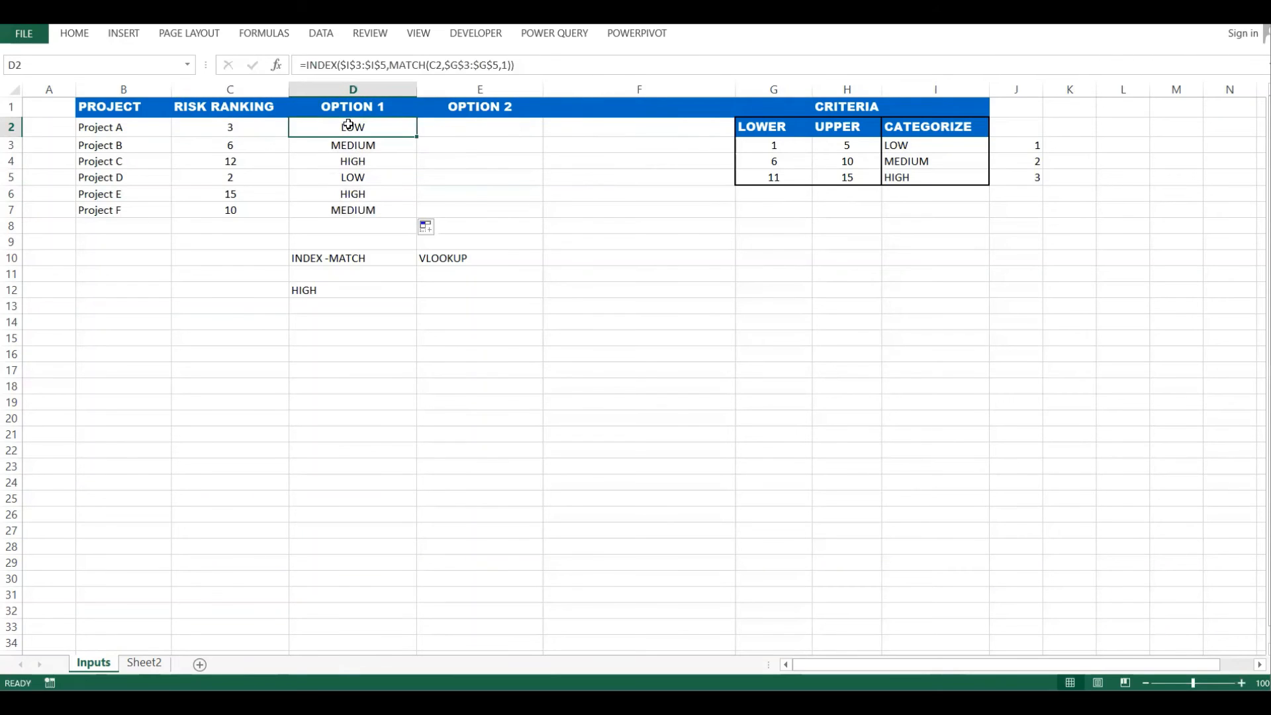
click(763, 142)
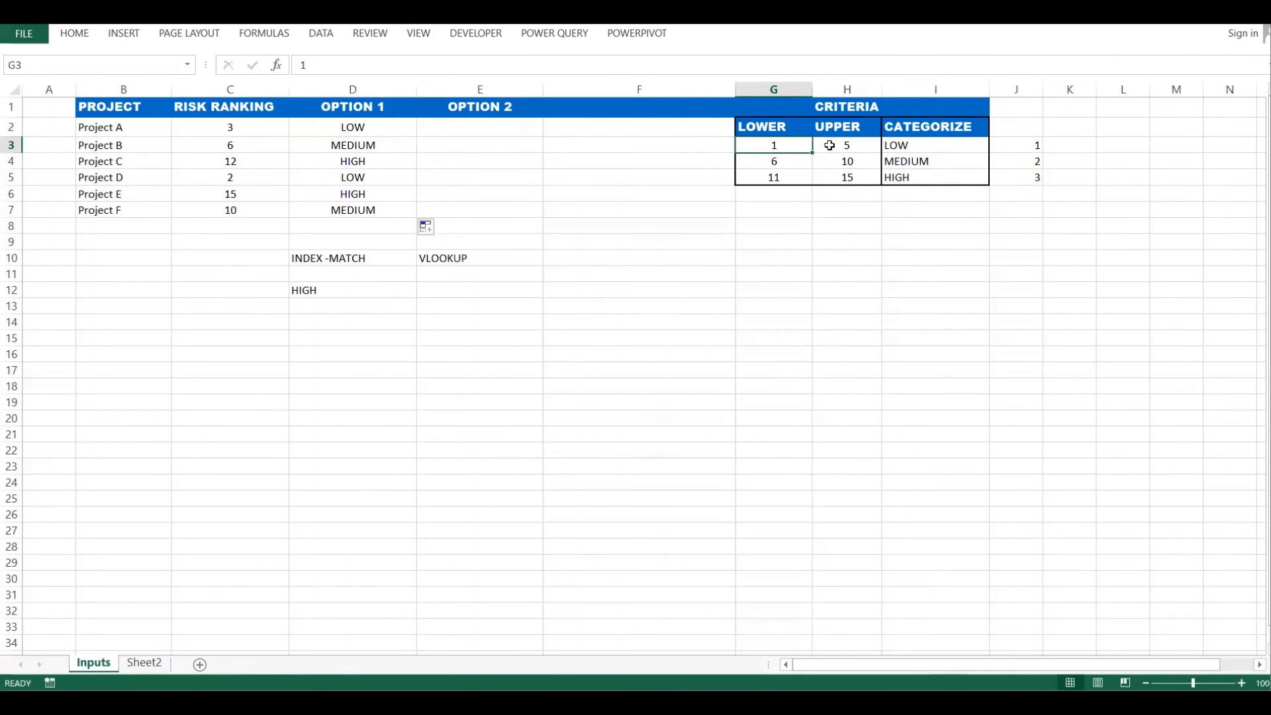
click(851, 143)
click(906, 142)
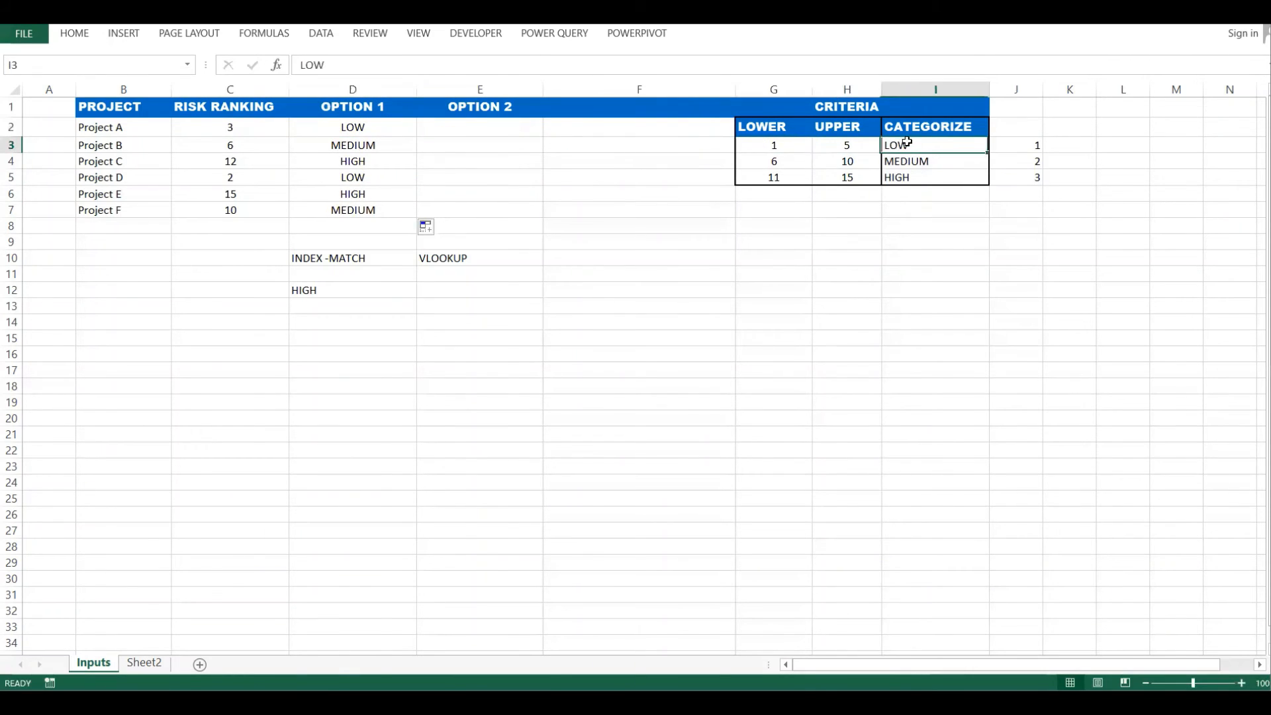
click(234, 145)
click(342, 148)
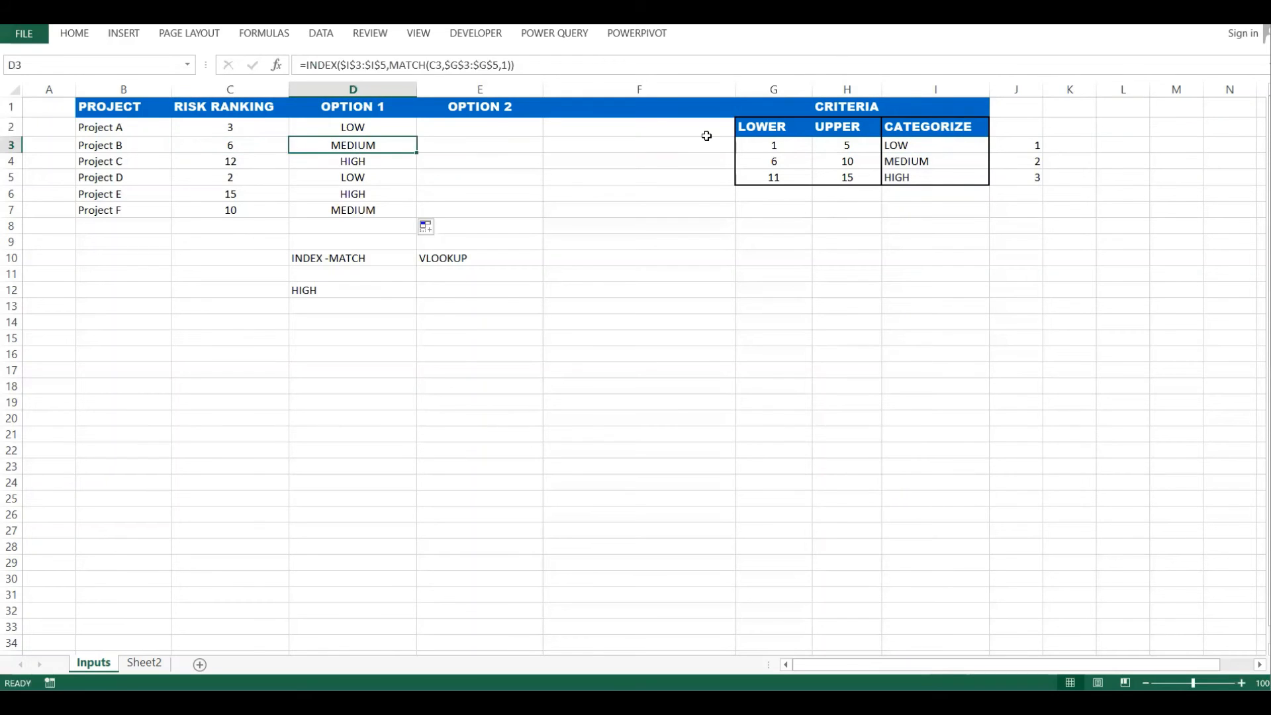
click(773, 162)
click(871, 159)
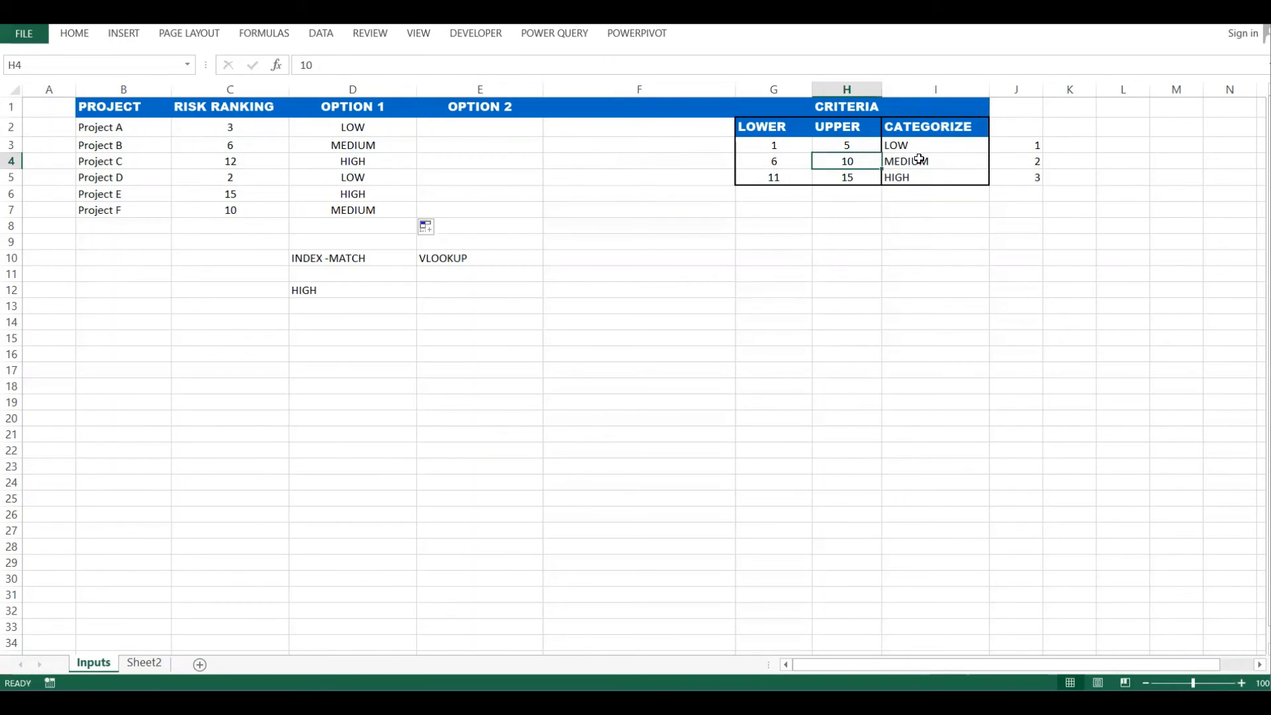
click(922, 159)
click(234, 159)
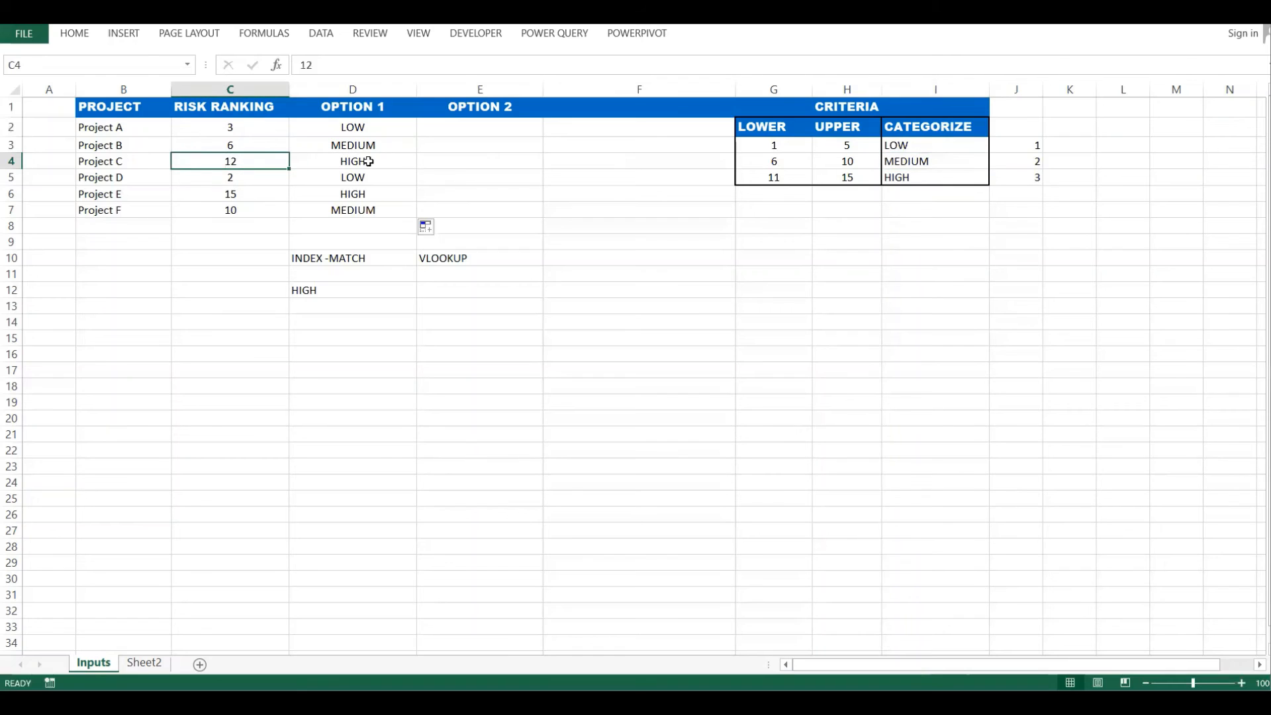
click(358, 161)
click(773, 176)
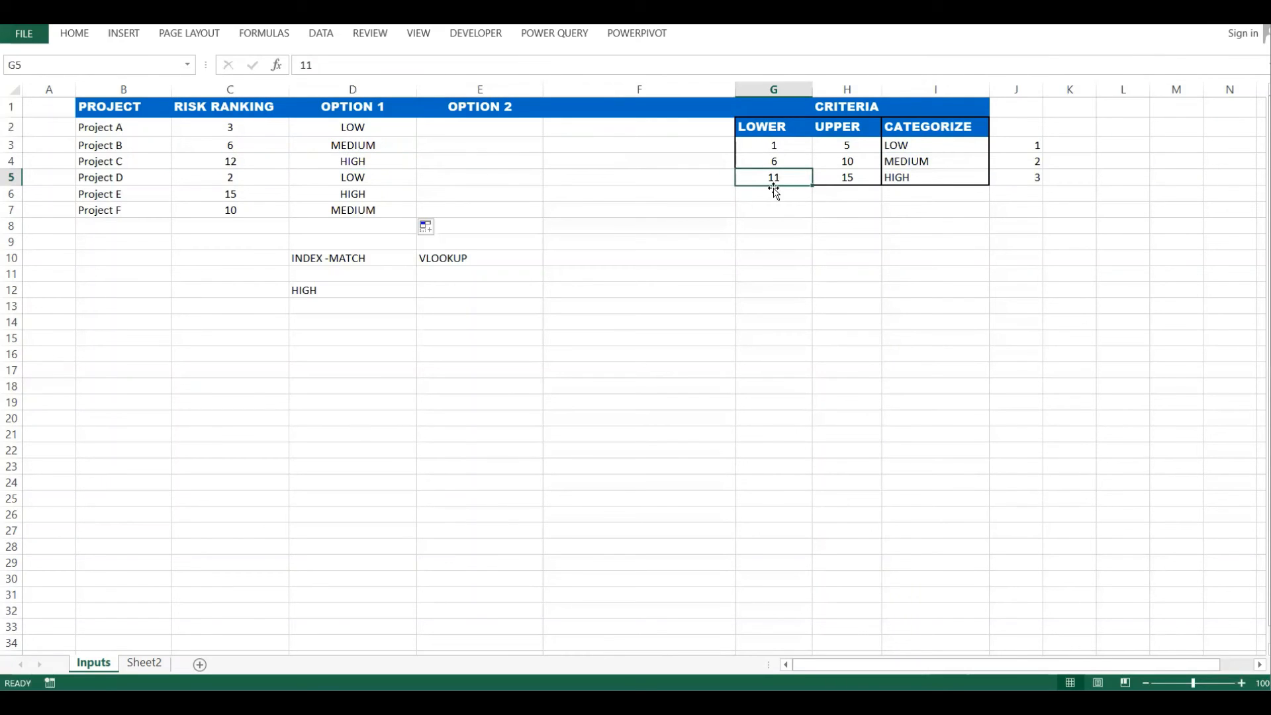
click(864, 177)
click(924, 176)
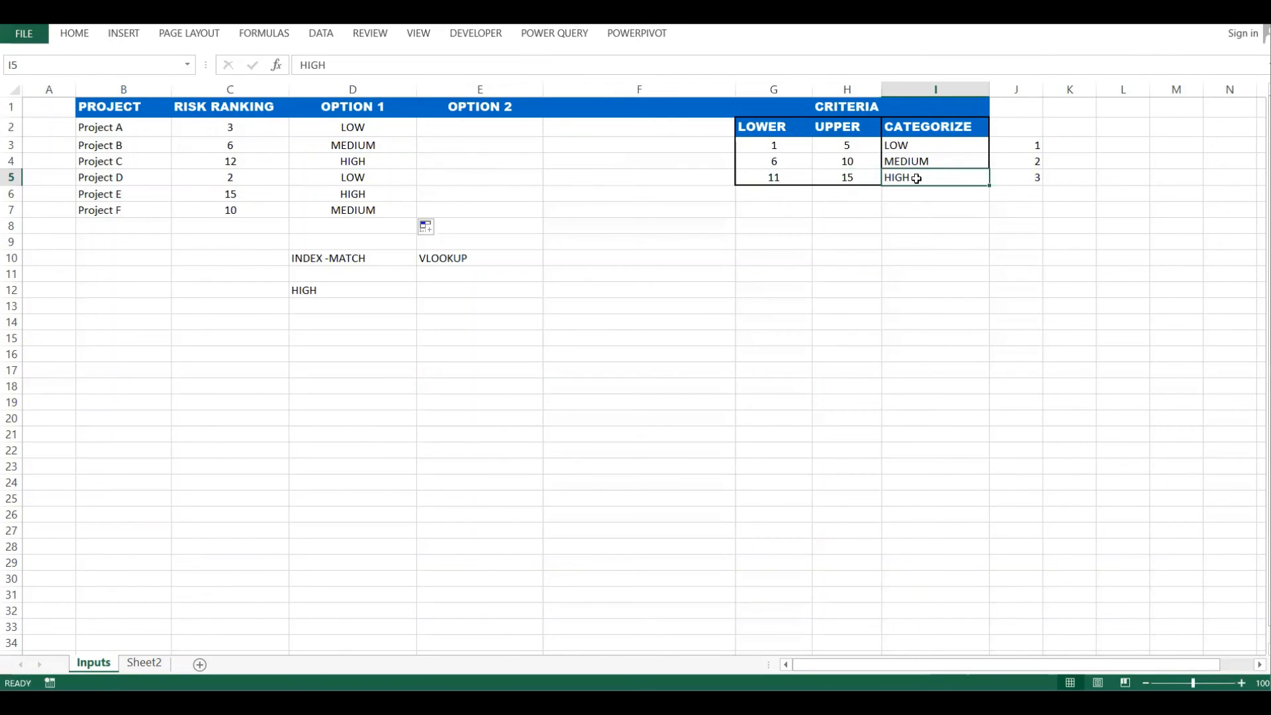
Set Project C's risk ranking in C4 to 11
click(227, 162)
text(11)
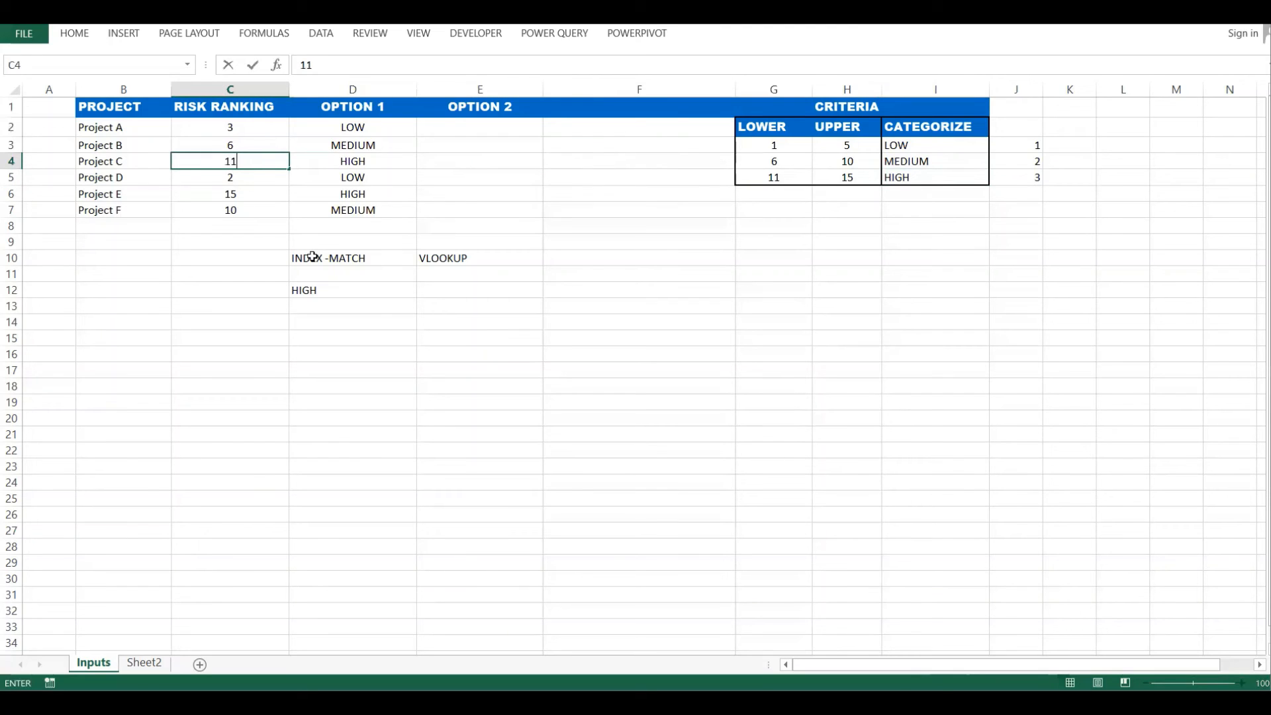
key(Return)
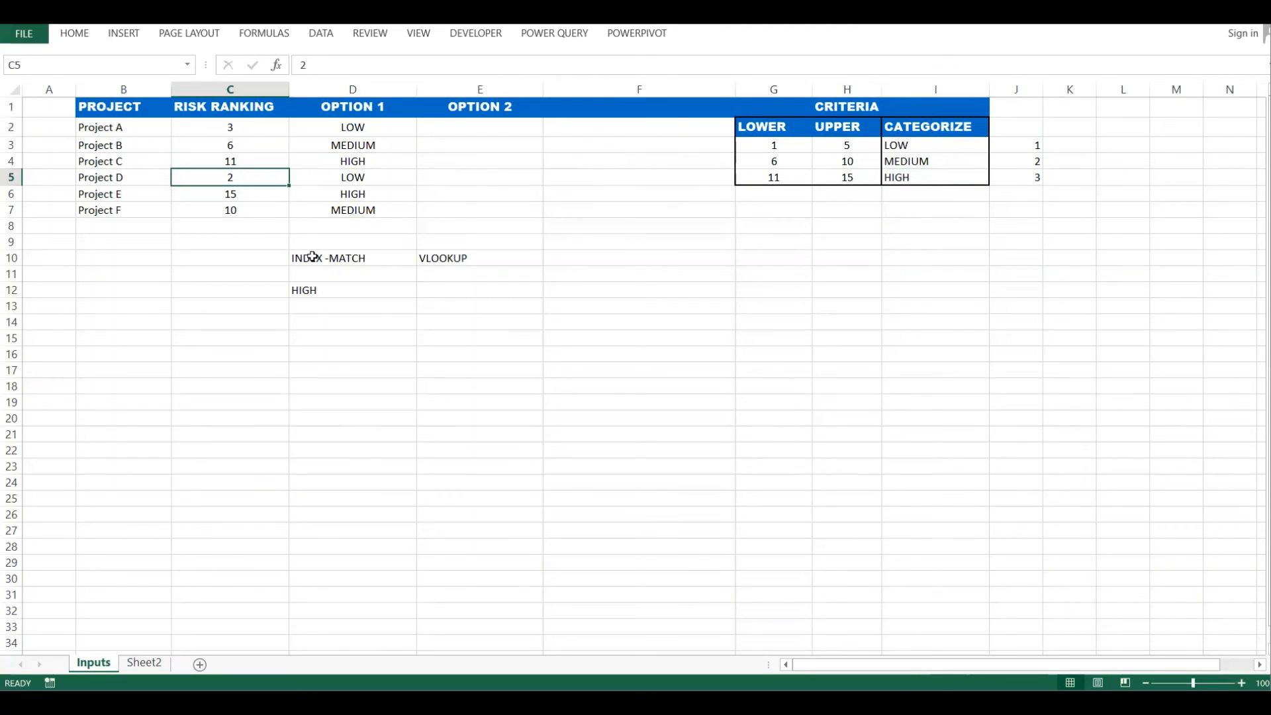
Examine Project C's category and the other Option 1 results against the lower and upper bounds of the criteria table
click(348, 162)
click(778, 177)
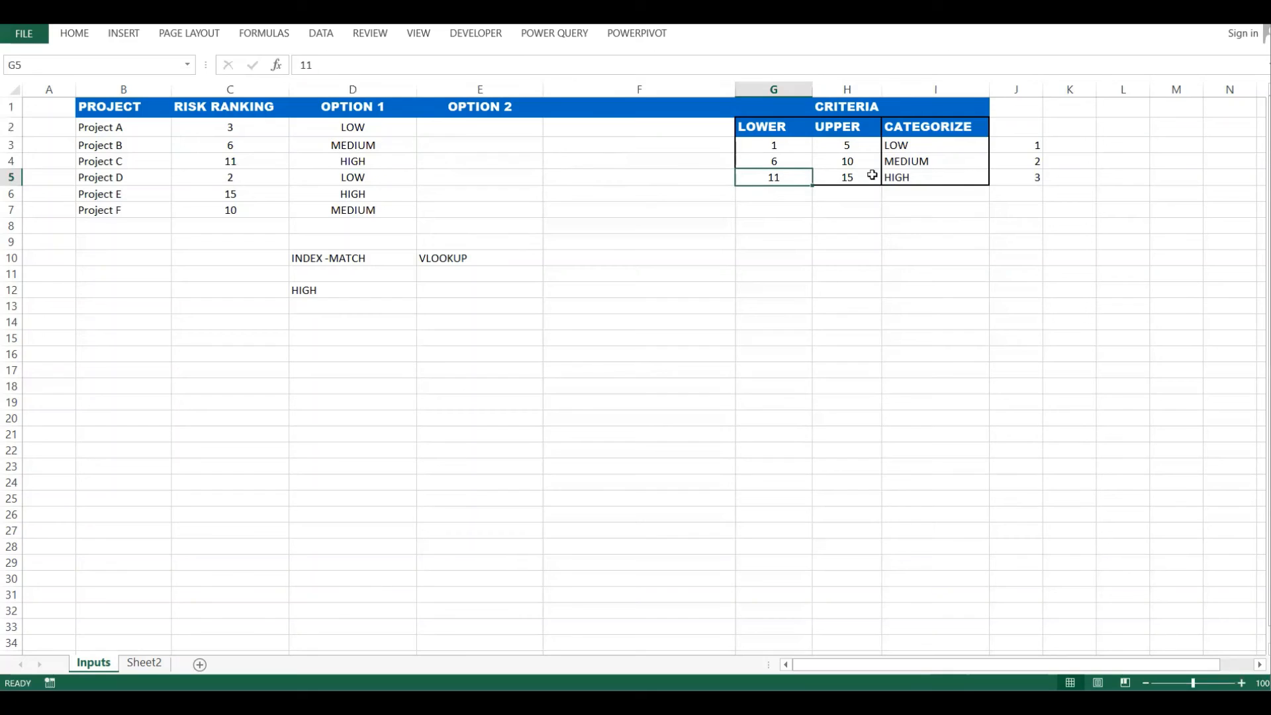
drag(780, 151, 773, 176)
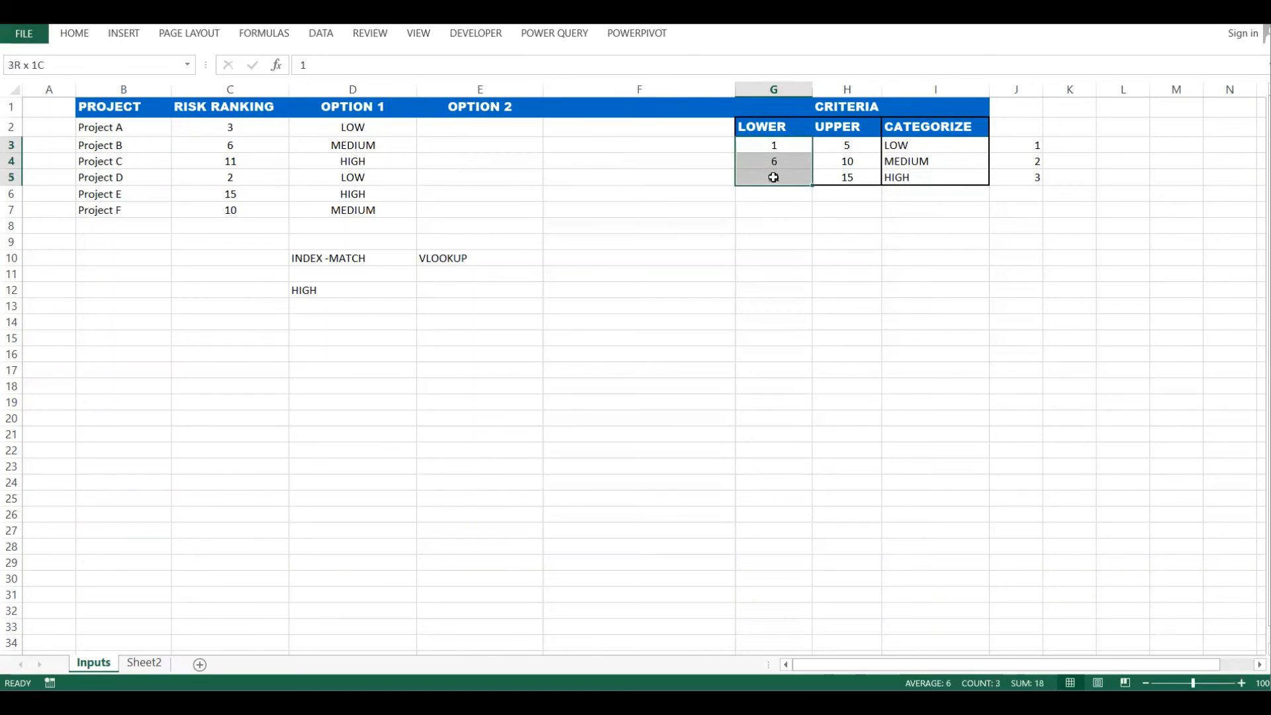
click(316, 176)
click(295, 255)
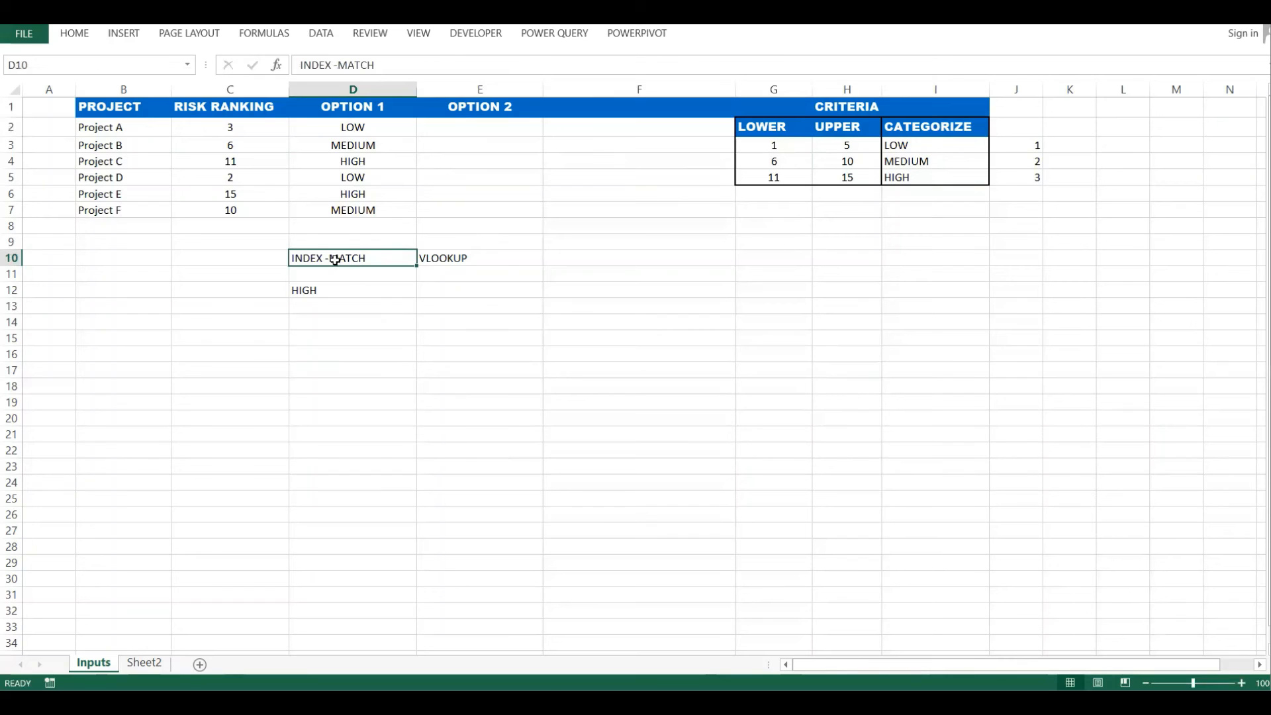
drag(369, 128, 366, 211)
click(792, 147)
click(847, 151)
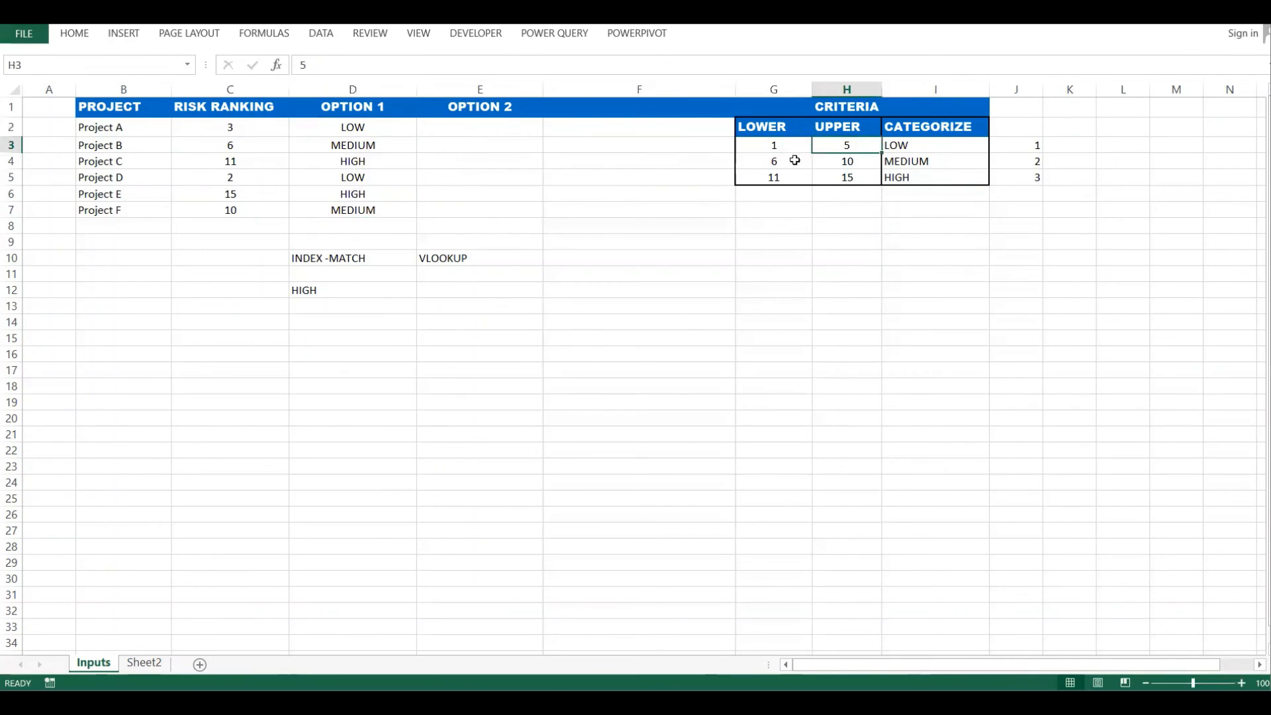
click(770, 166)
click(850, 160)
click(771, 148)
click(847, 147)
click(772, 162)
click(851, 163)
click(343, 222)
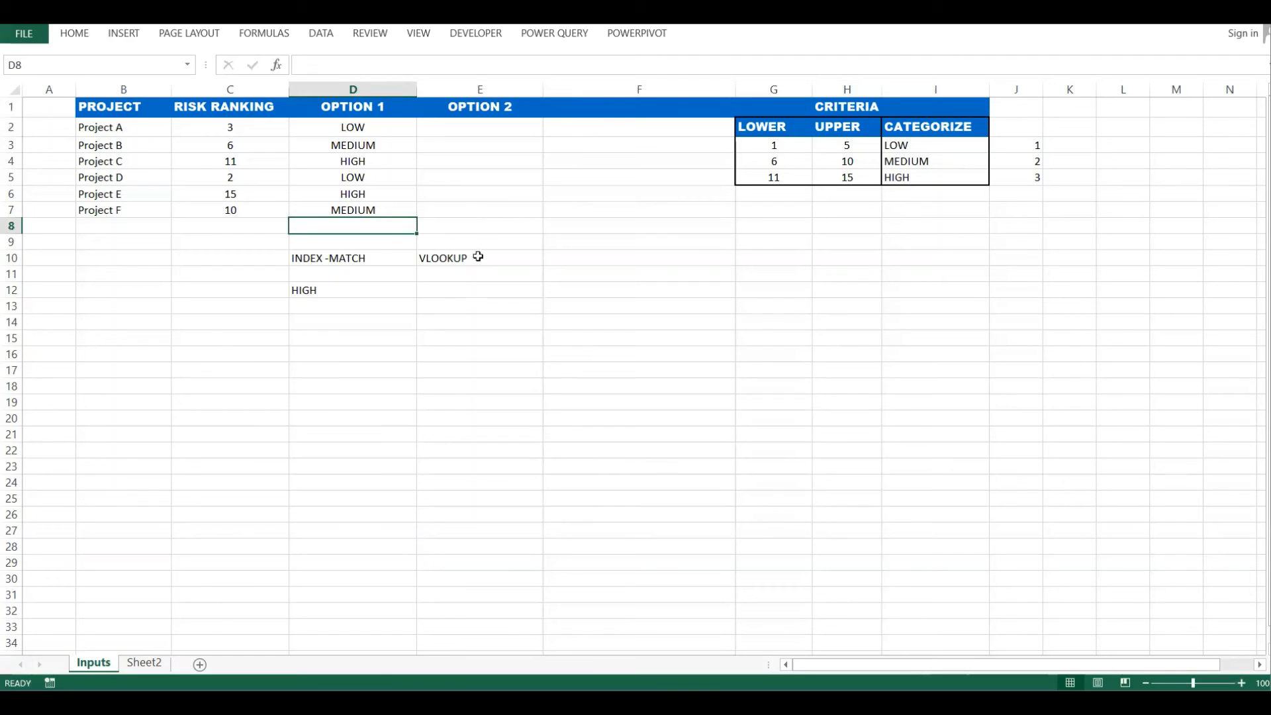
Start a VLOOKUP formula in E2 with C2 as the lookup value and the absolute range $G$3:$I$5 as the table array
click(459, 124)
text(=VLO)
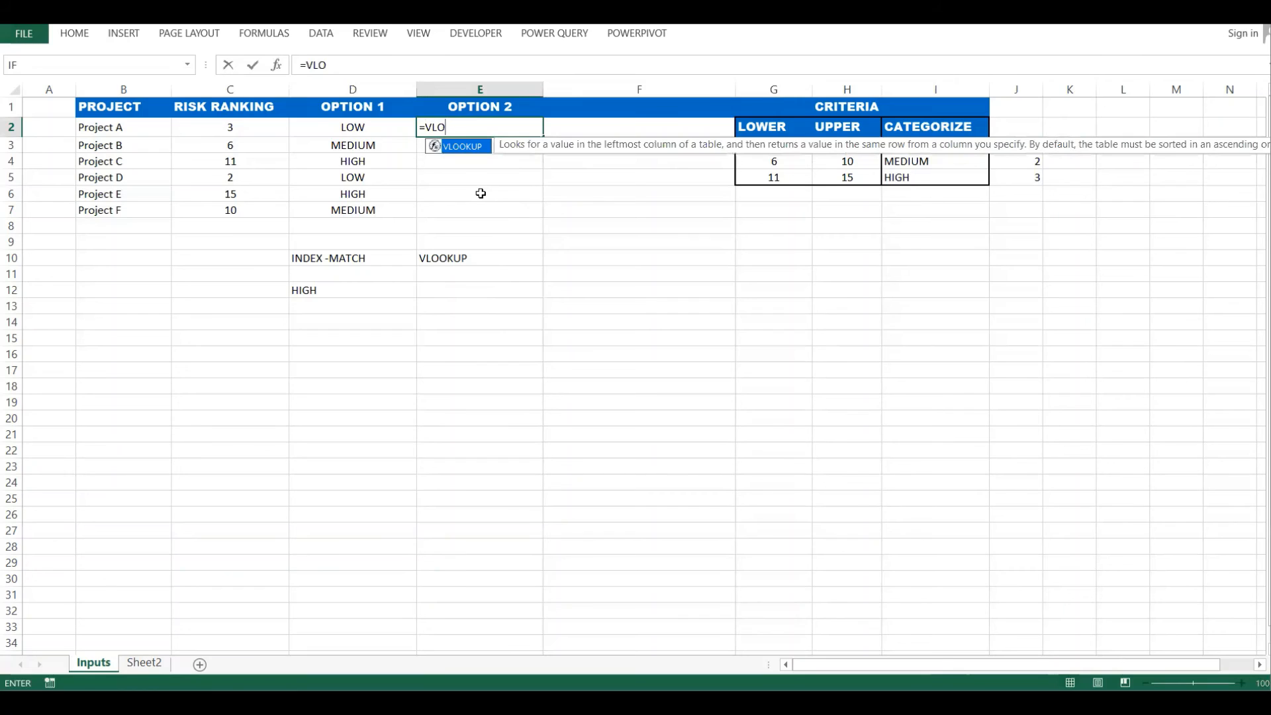
text(OKUP()
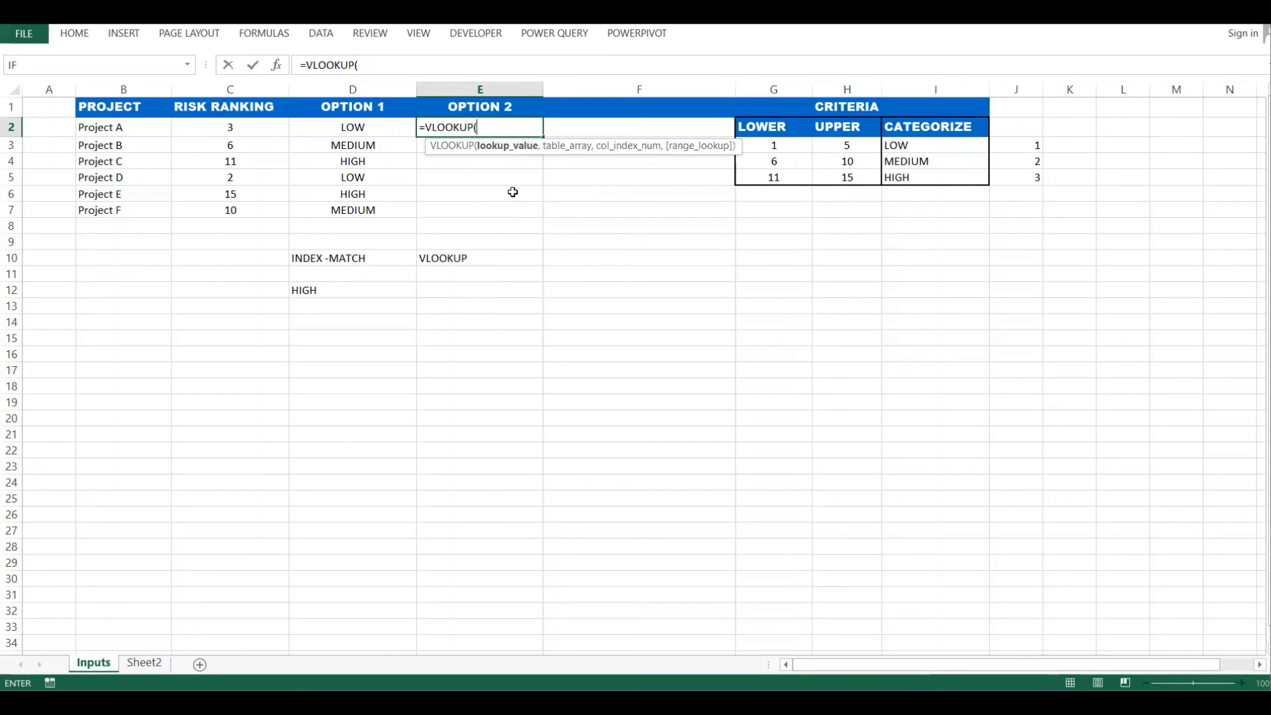
click(249, 128)
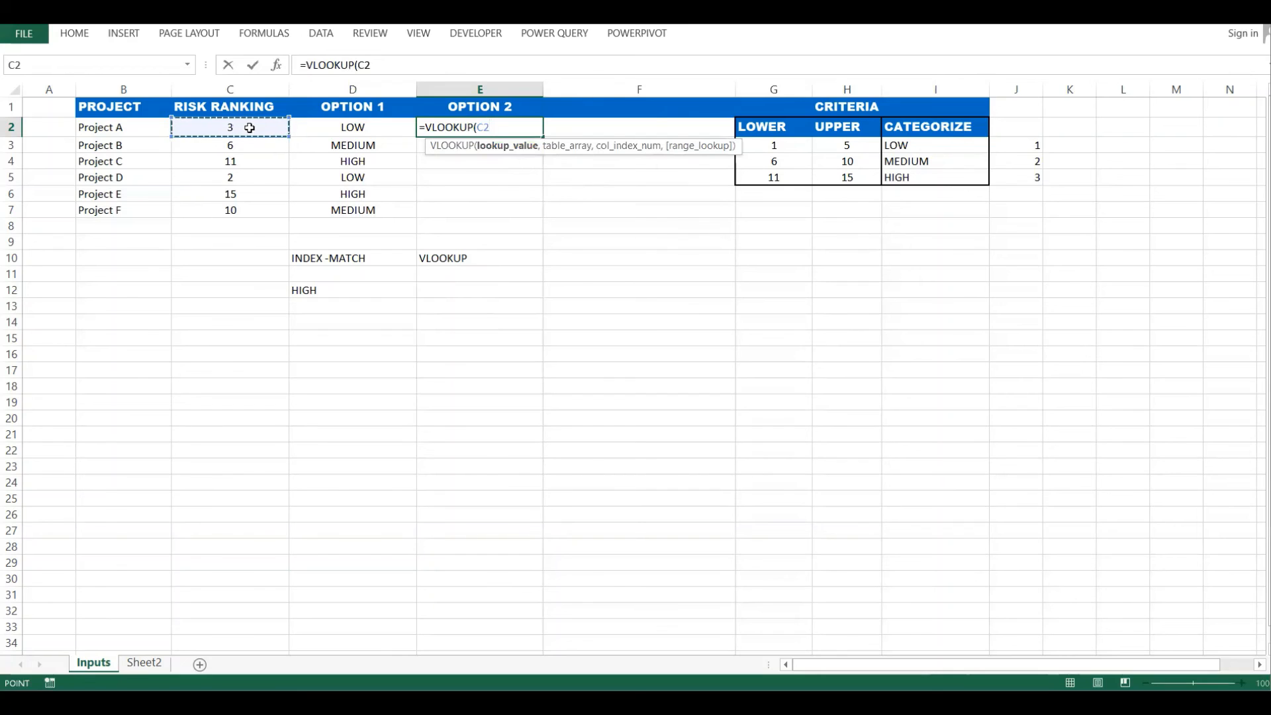
text(,)
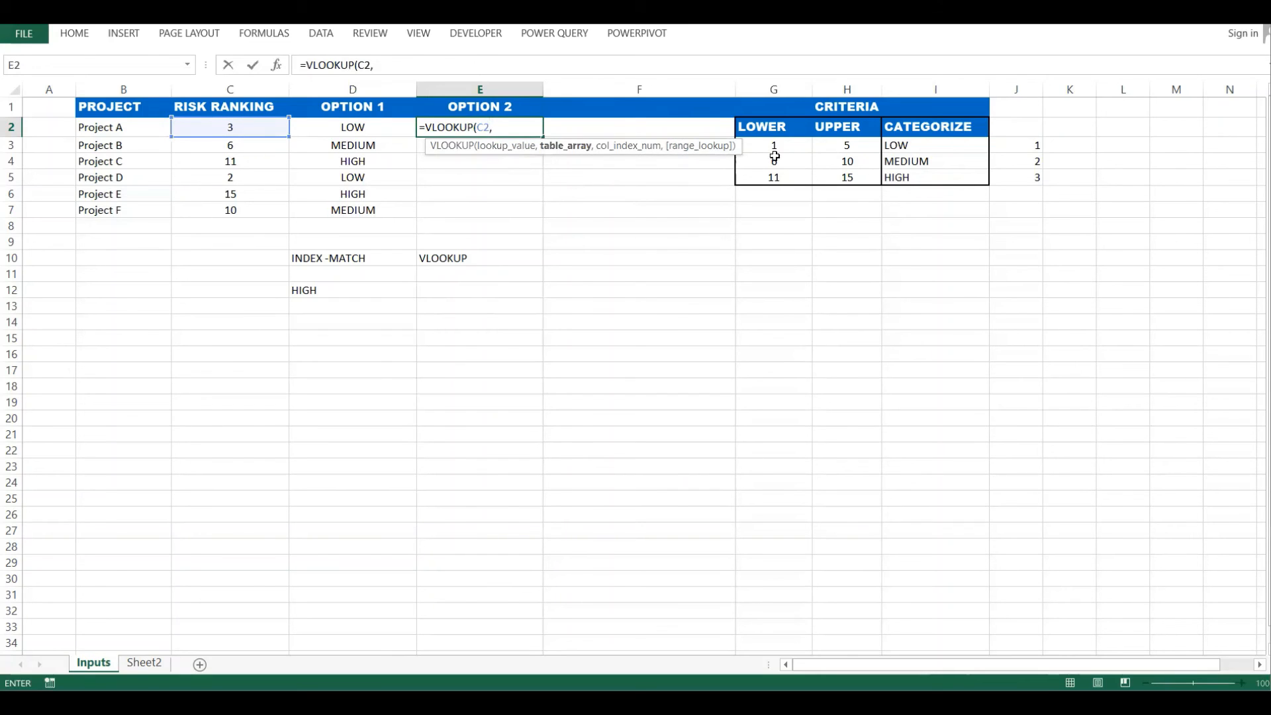
drag(761, 146, 923, 177)
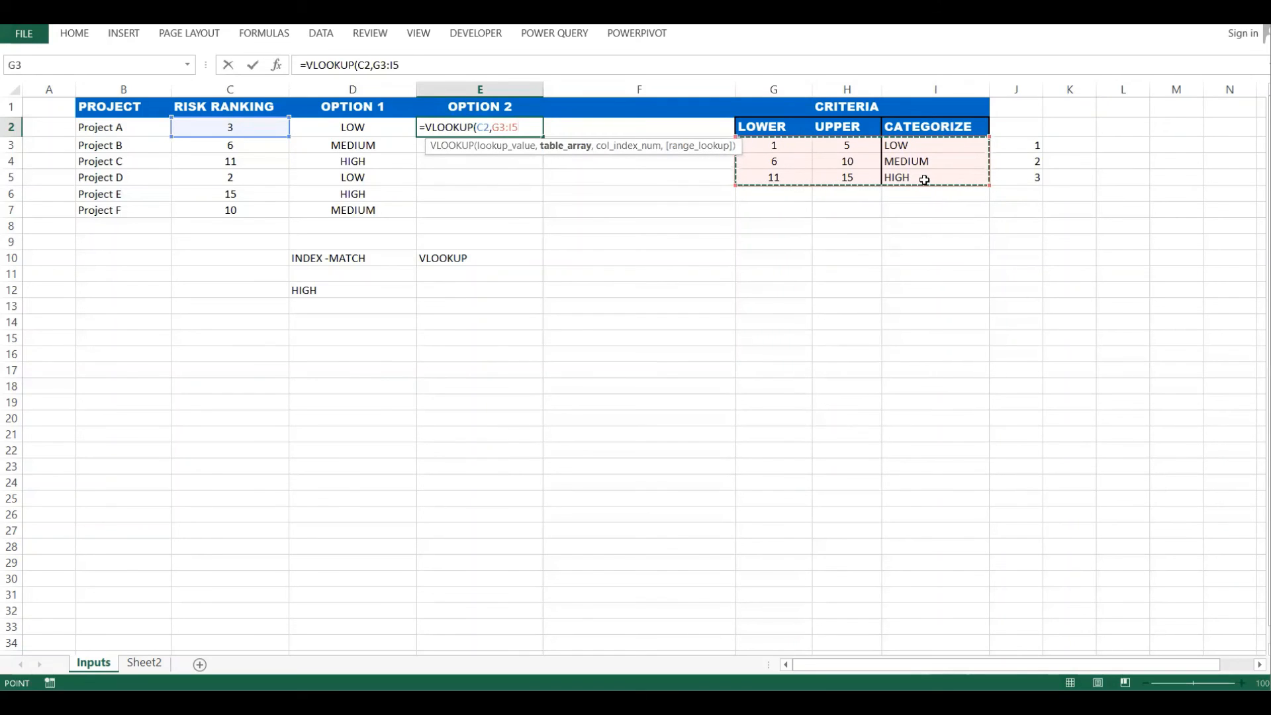
key(alt)
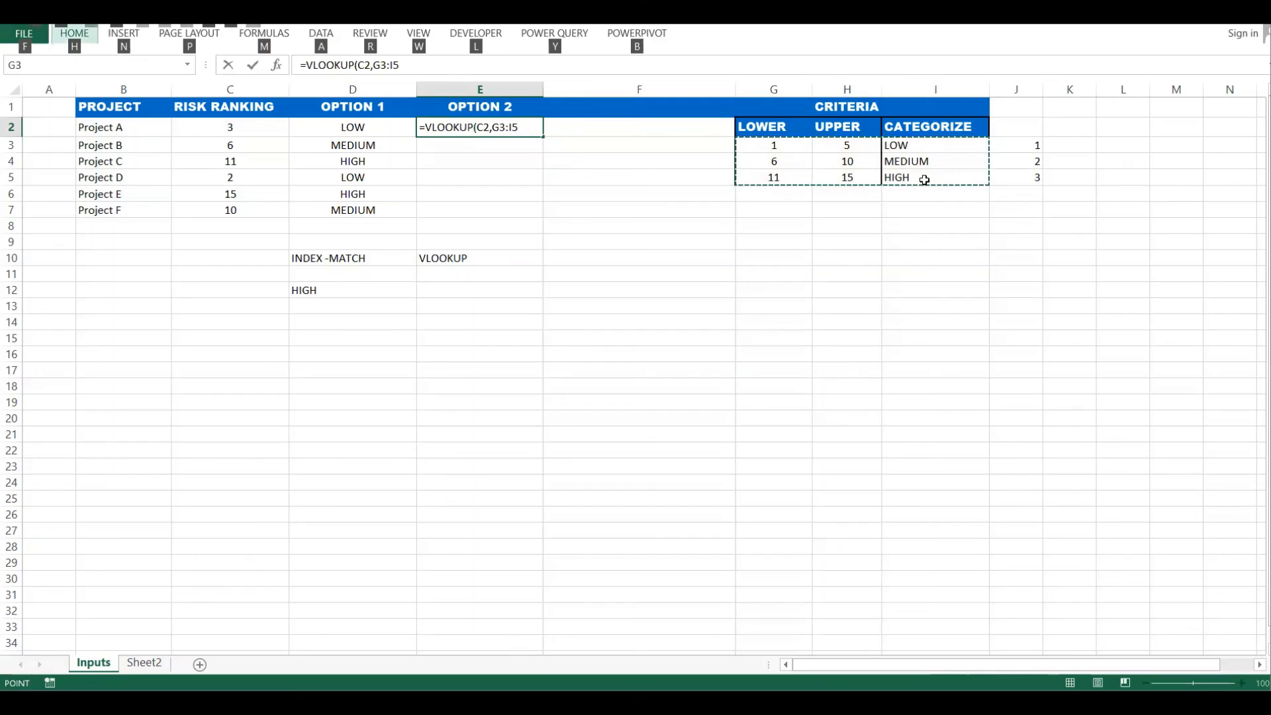
key(alt)
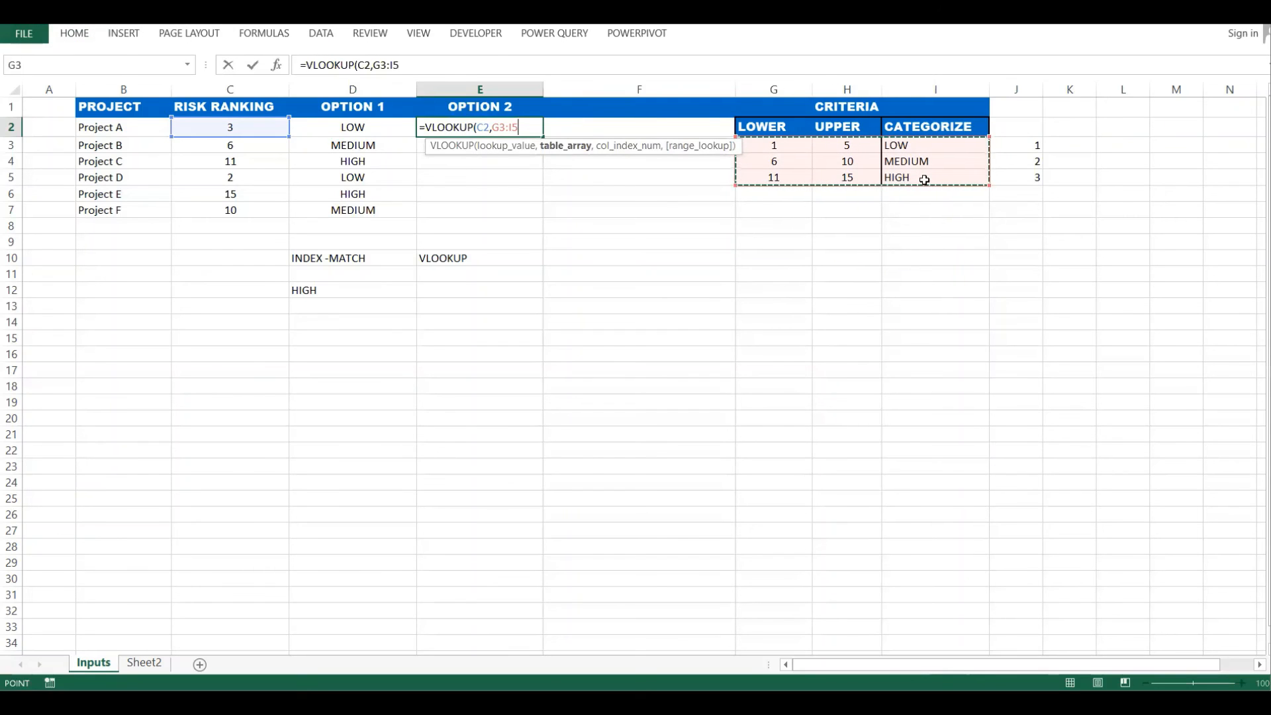
key(F4)
text(,)
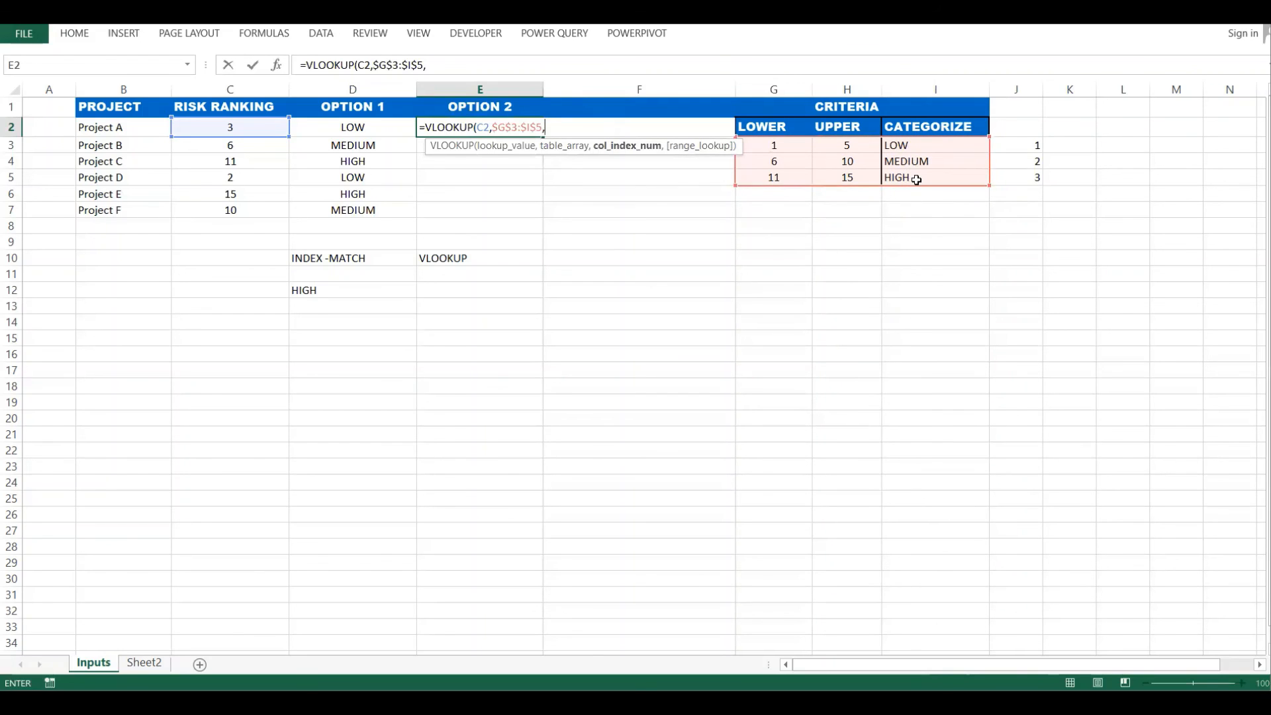
Complete E2's VLOOKUP with column index 3 and TRUE for approximate match, giving =VLOOKUP(C2,$G$3:$I$5,3,TRUE)
text(,)
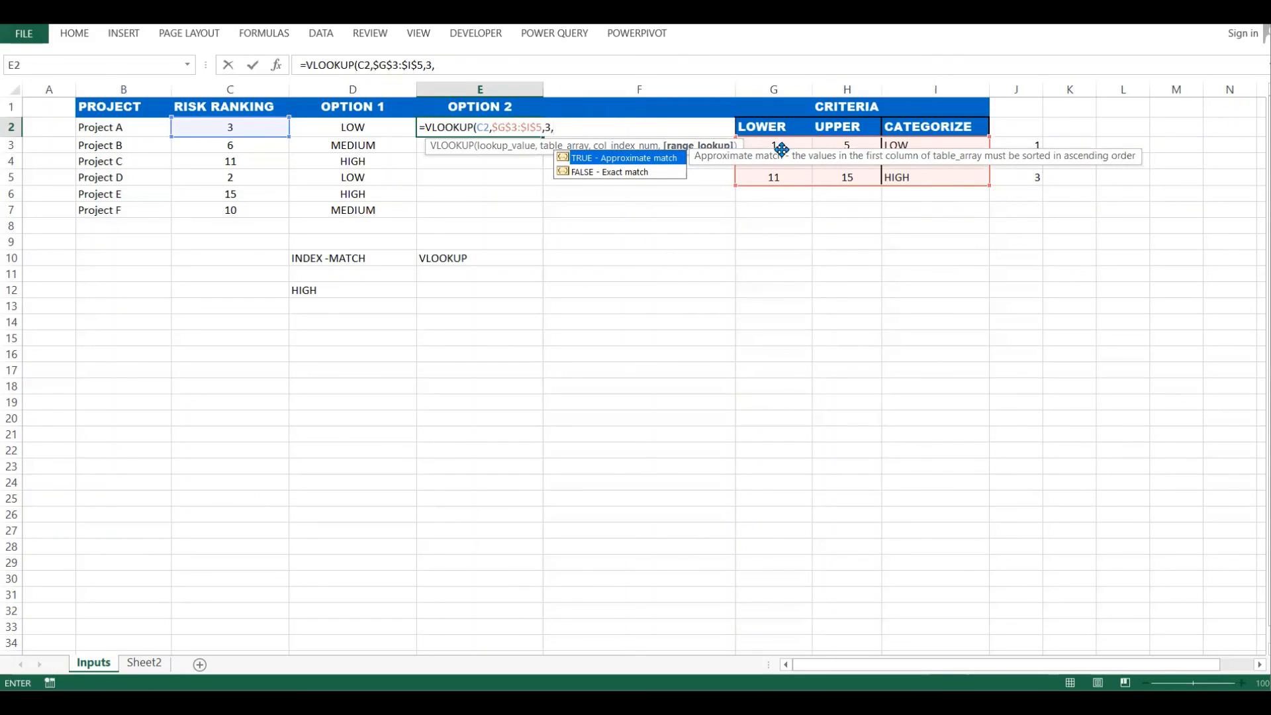
key(Escape)
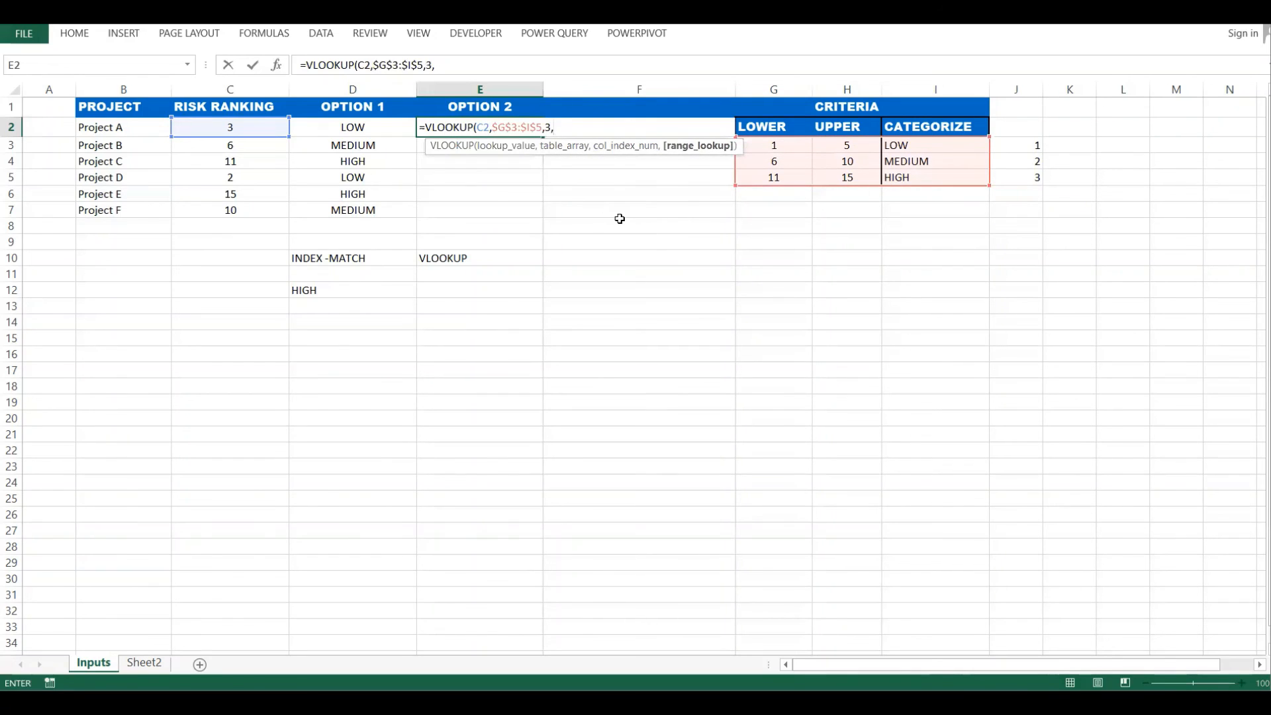
text(TR)
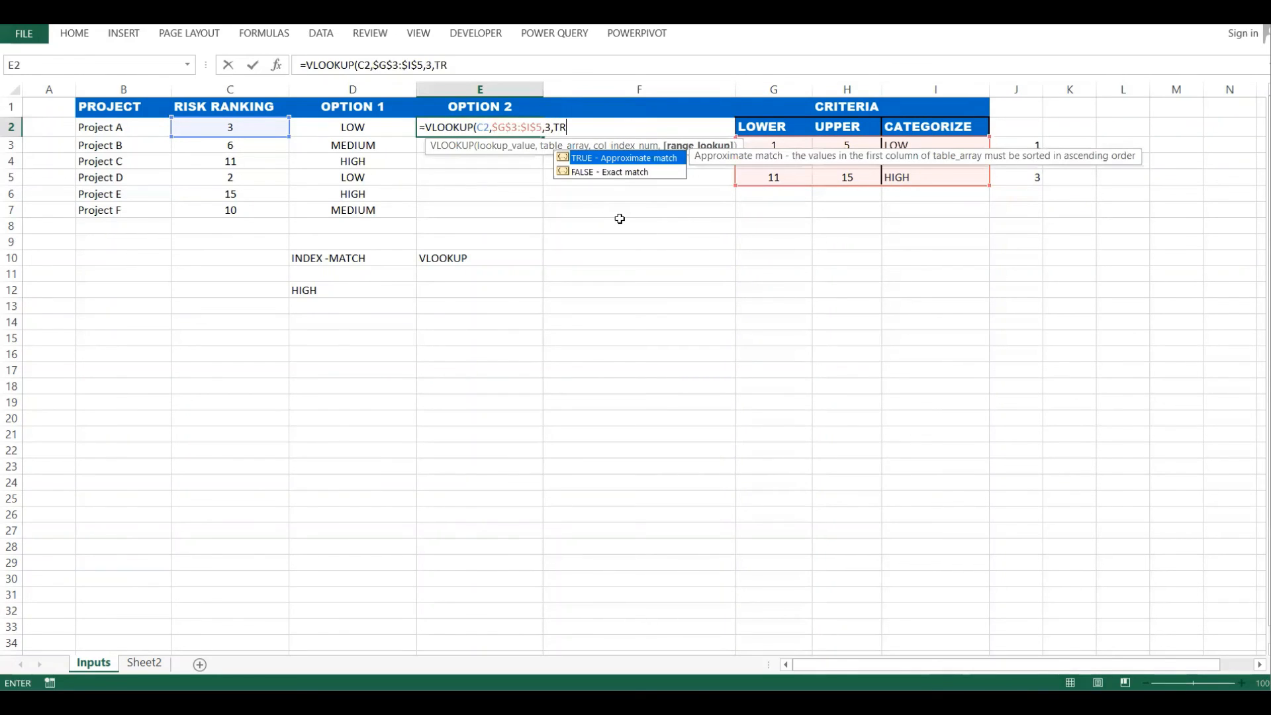
double_click(649, 161)
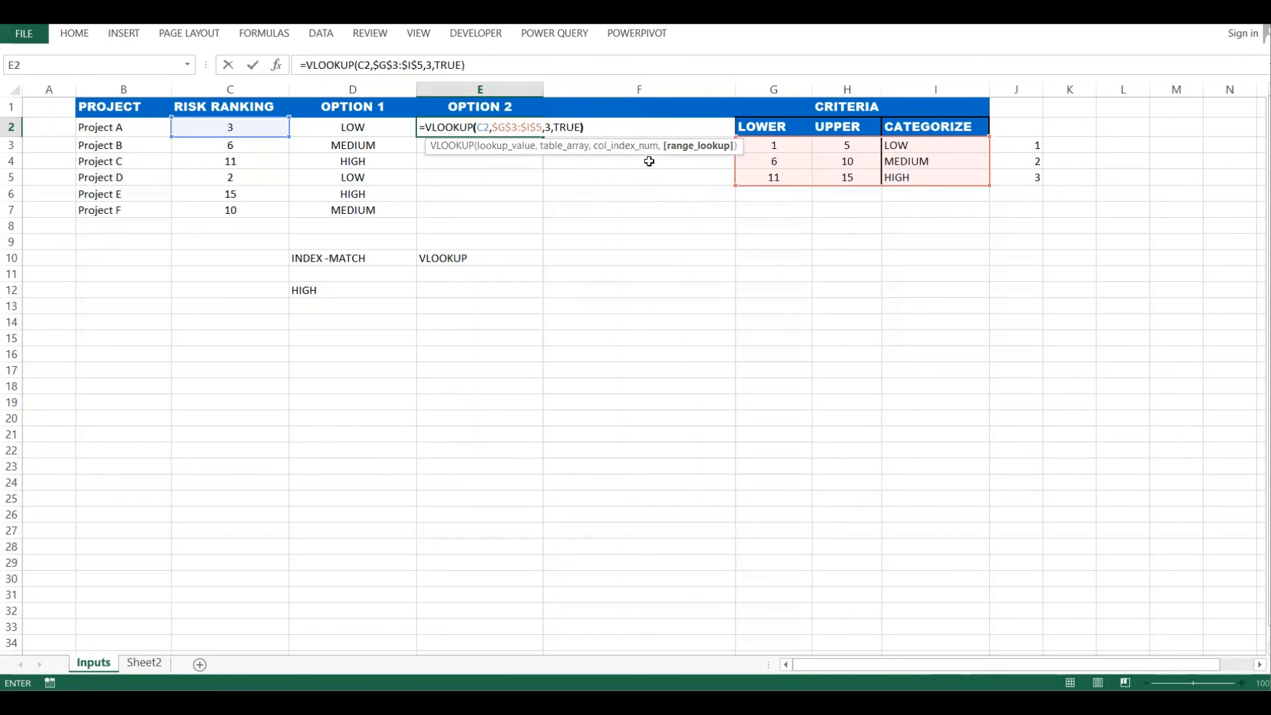
key(Return)
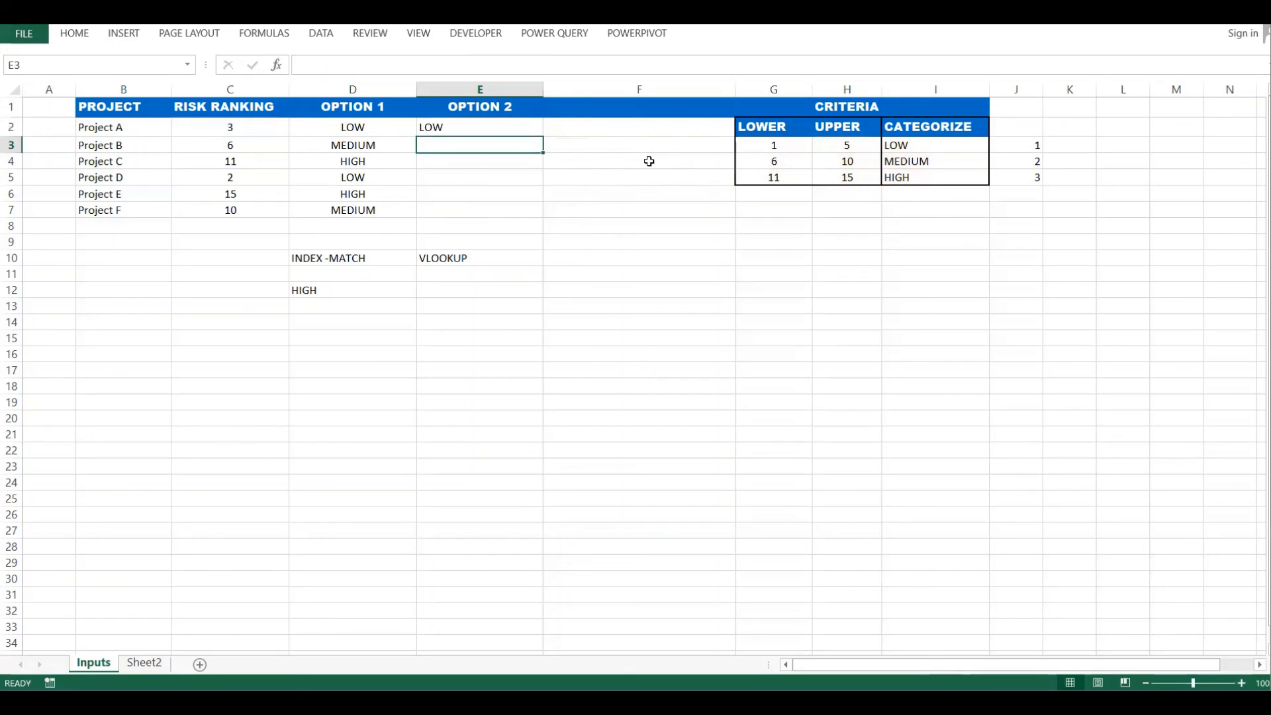
Fill E2's VLOOKUP formula down the Option 2 column through E7
drag(369, 126, 484, 199)
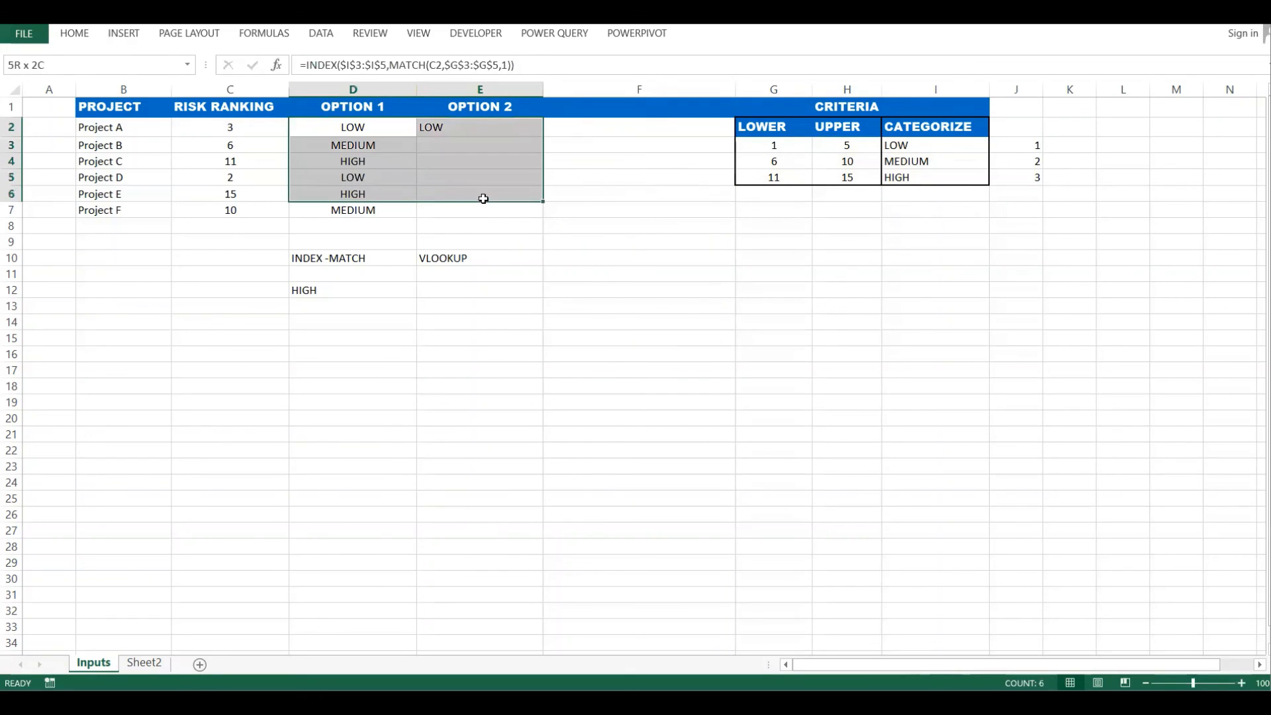
click(447, 126)
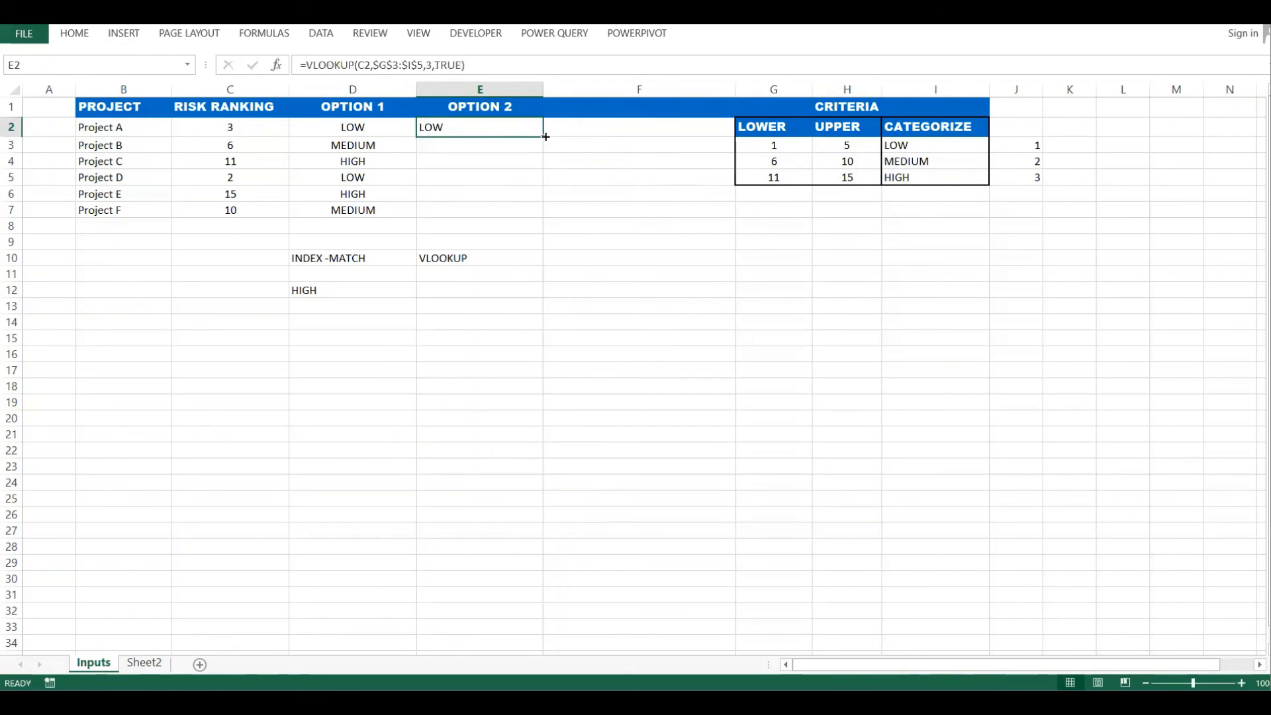
drag(545, 136, 521, 225)
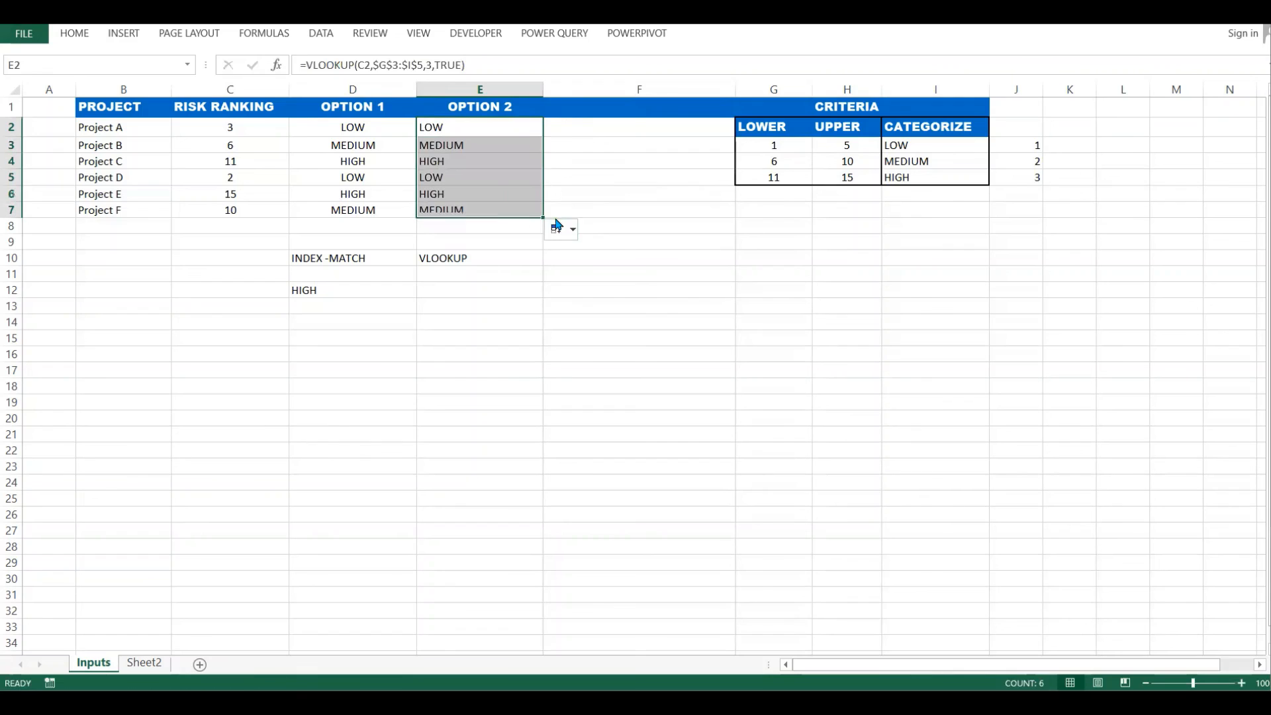
Compare the Option 2 VLOOKUP results with the Option 1 INDEX-MATCH results for Projects A to F
click(435, 143)
click(440, 177)
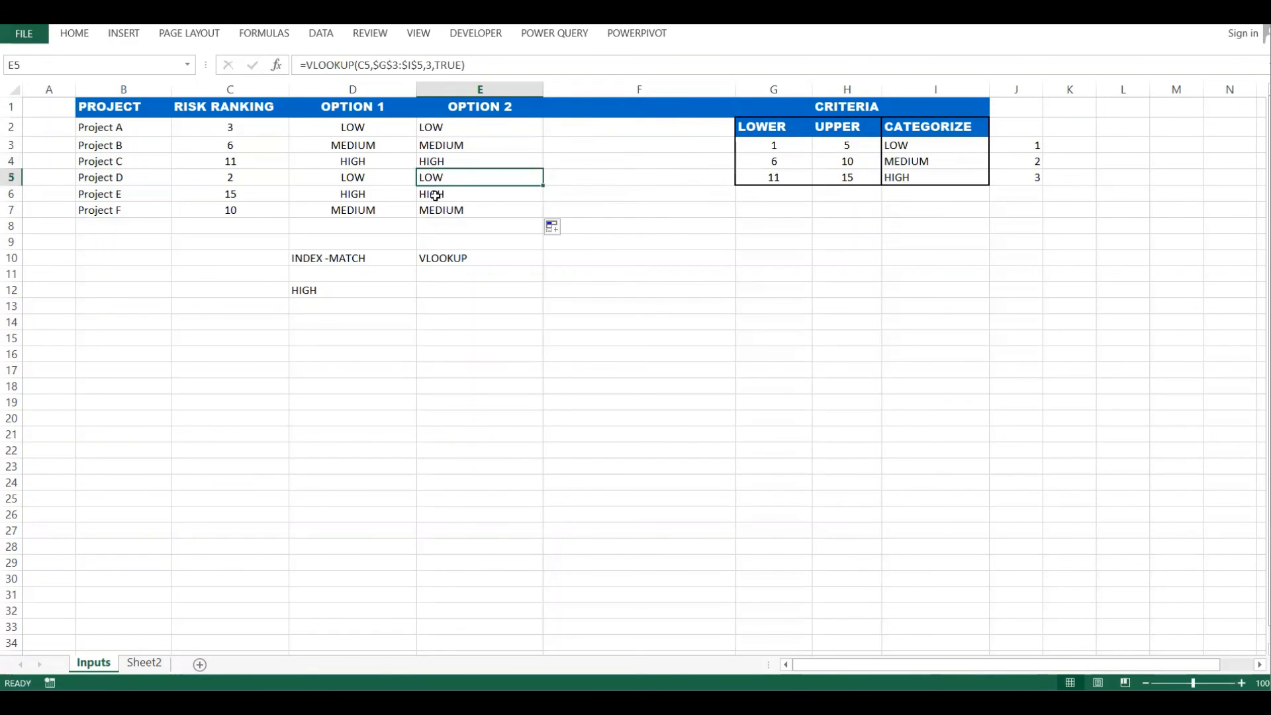
click(435, 195)
click(461, 210)
drag(346, 127, 497, 226)
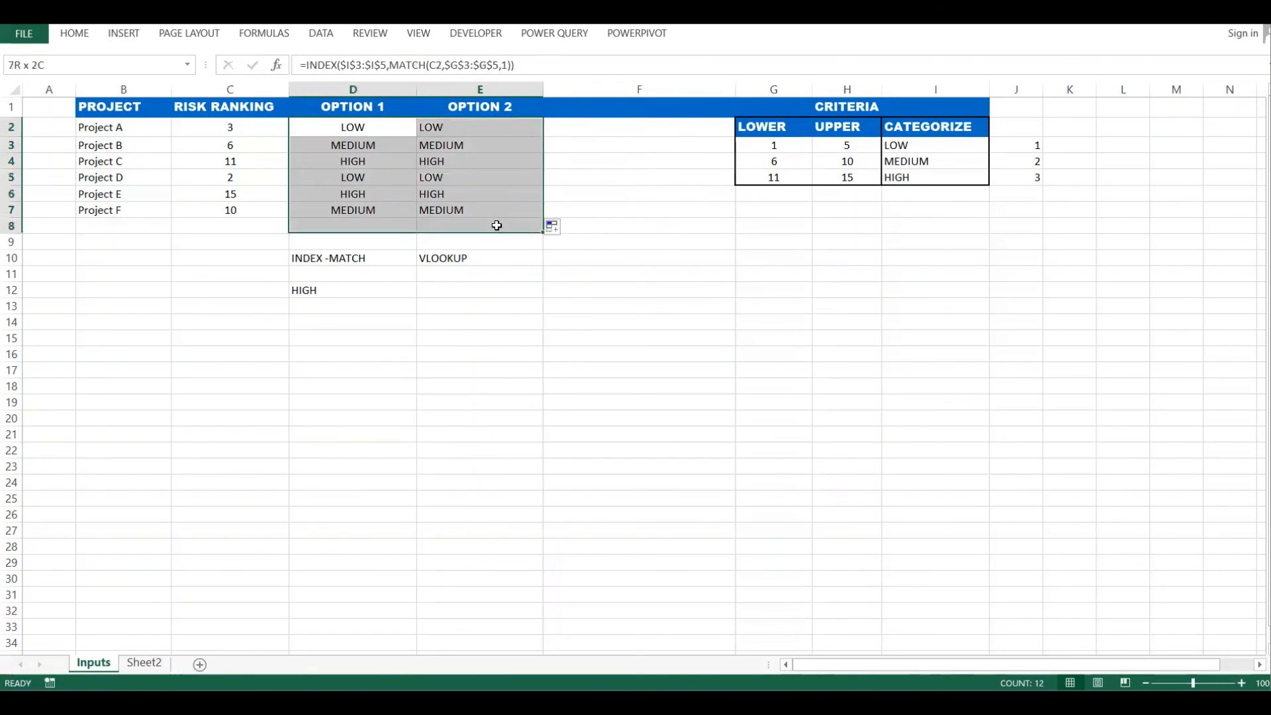
click(145, 190)
drag(115, 128, 526, 237)
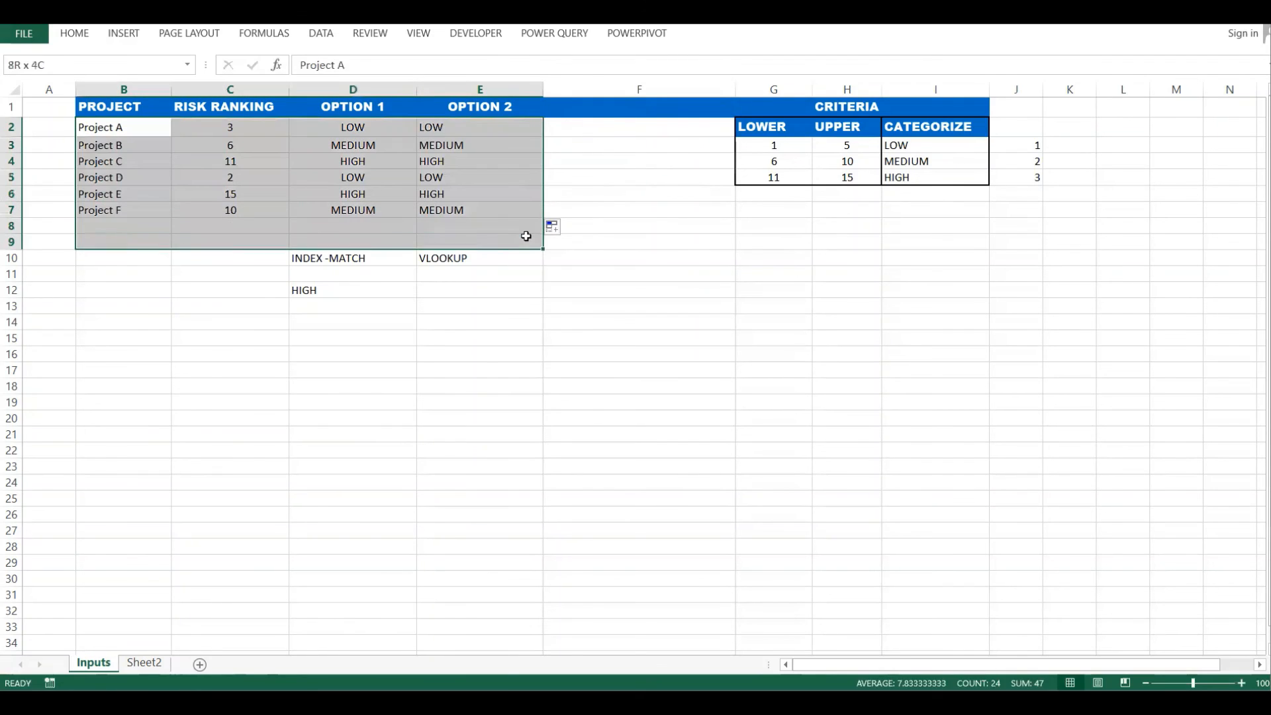
Review the INDEX-MATCH formula in D2 and the VLOOKUP formulas in E2:E7 behind the project risk categories
click(377, 223)
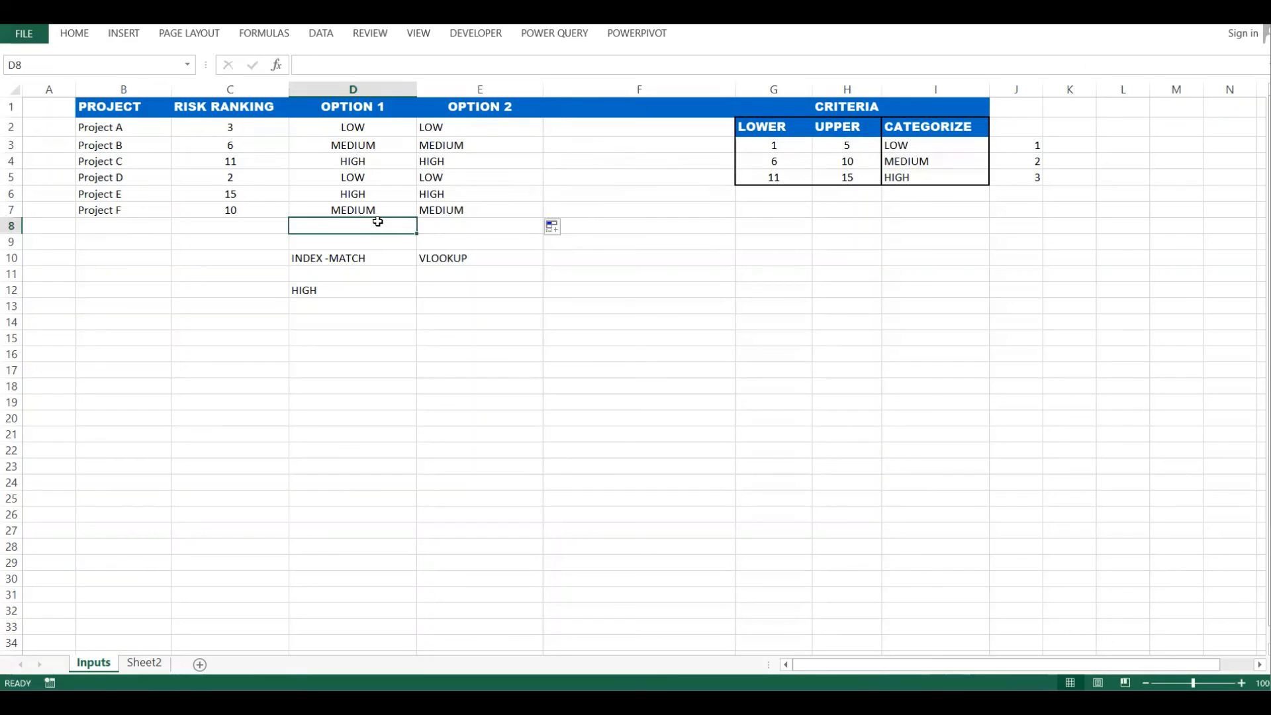
click(349, 125)
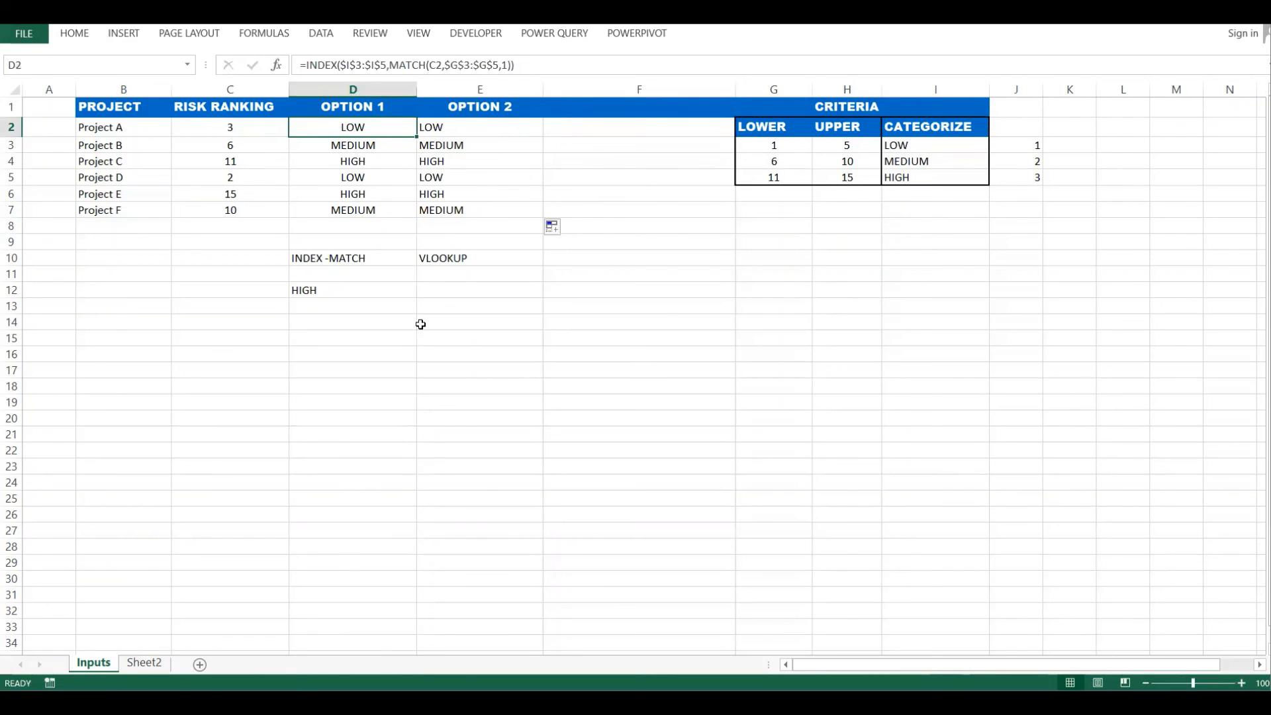
click(406, 189)
click(510, 180)
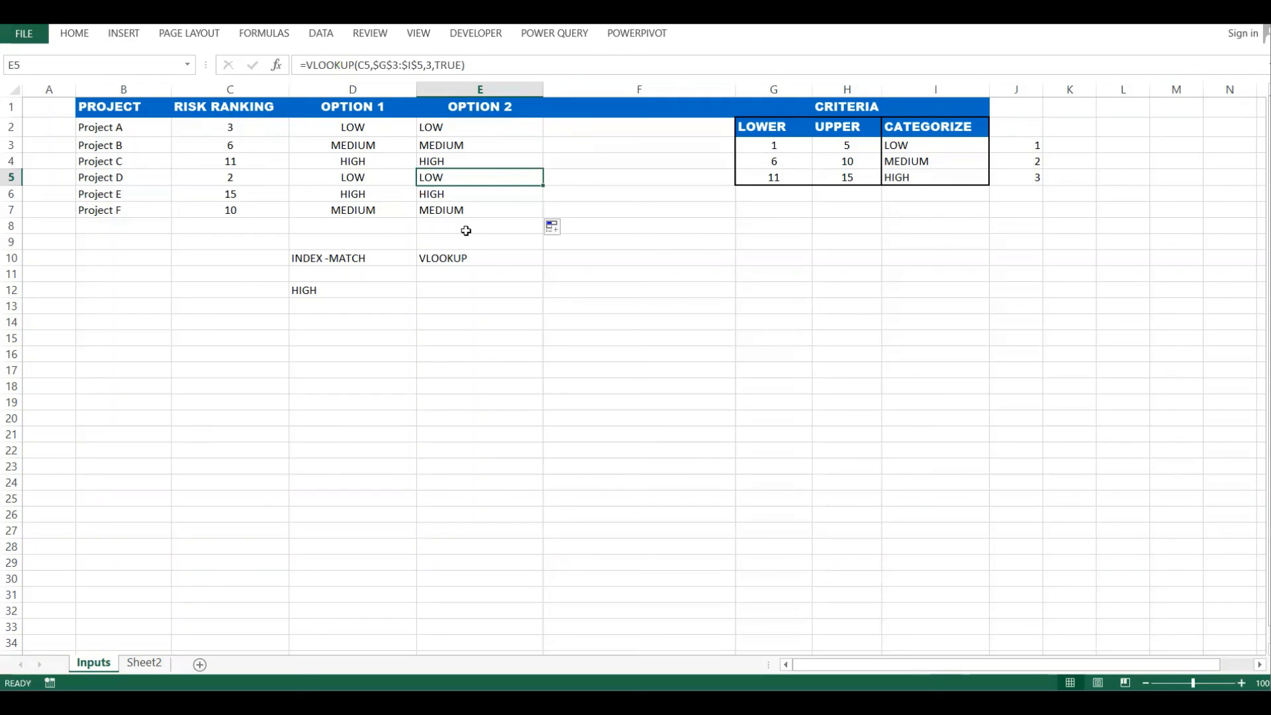
click(385, 226)
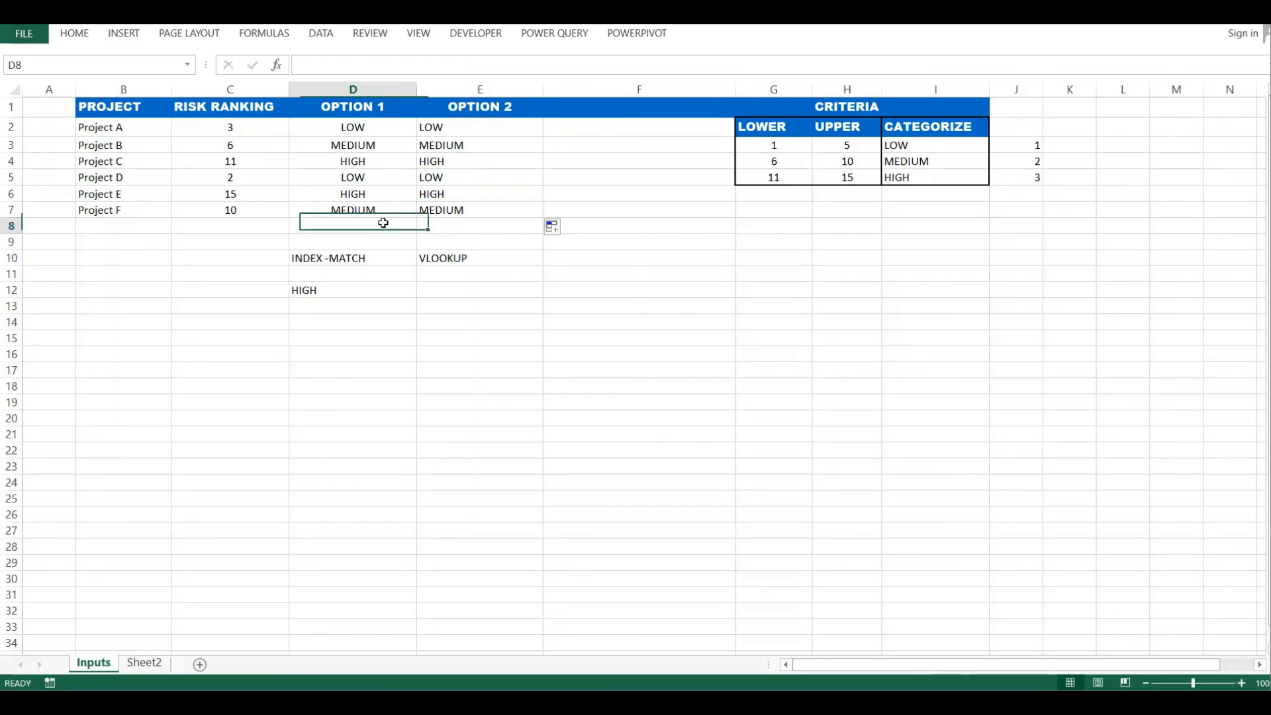
drag(474, 135, 466, 212)
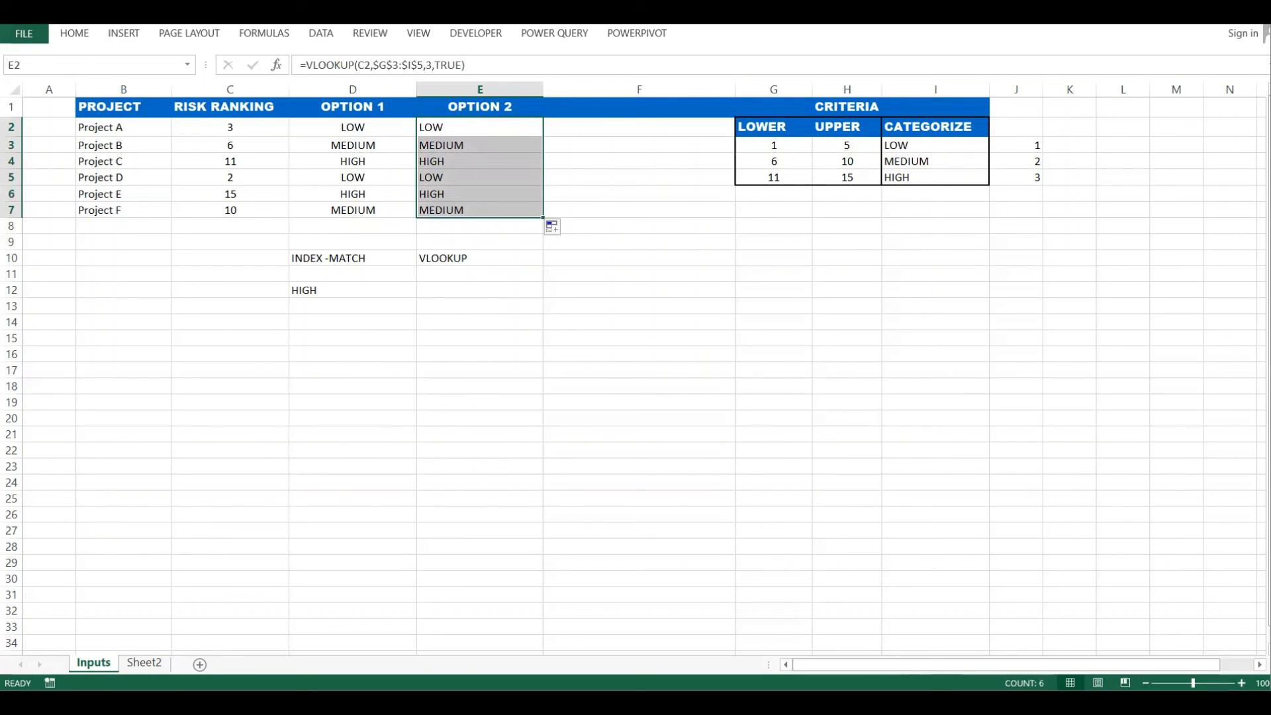
click(1009, 164)
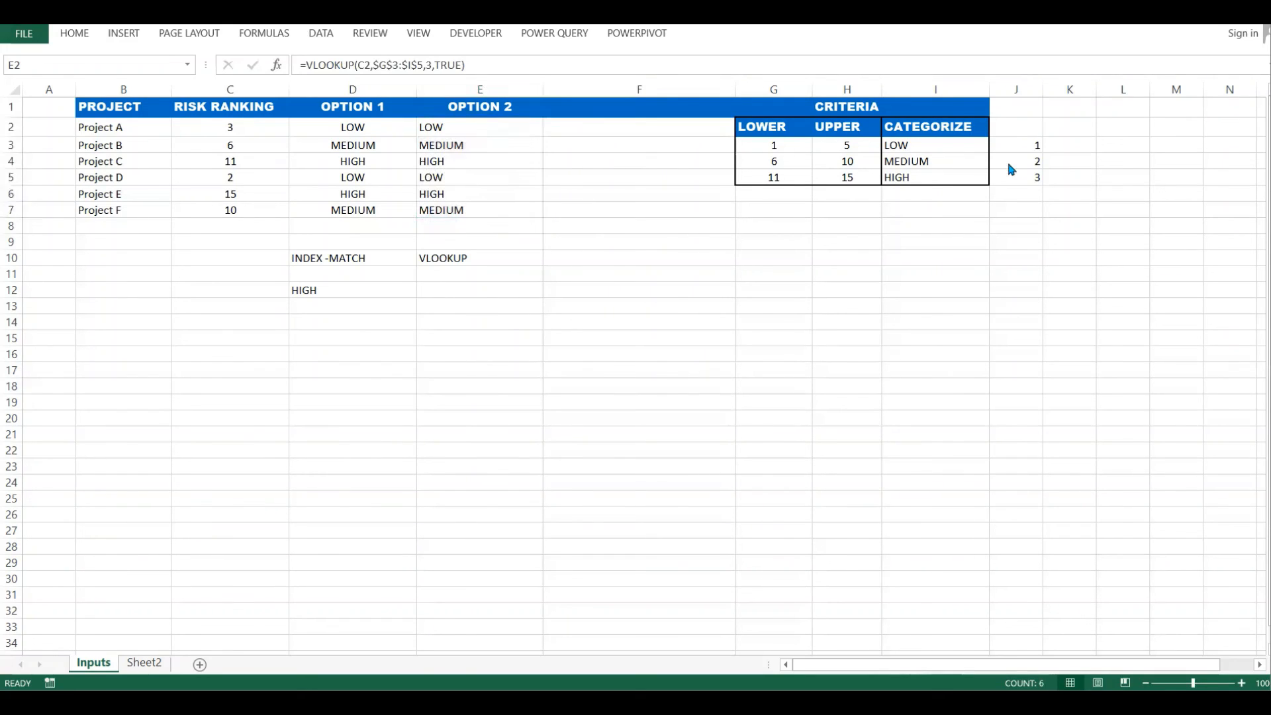